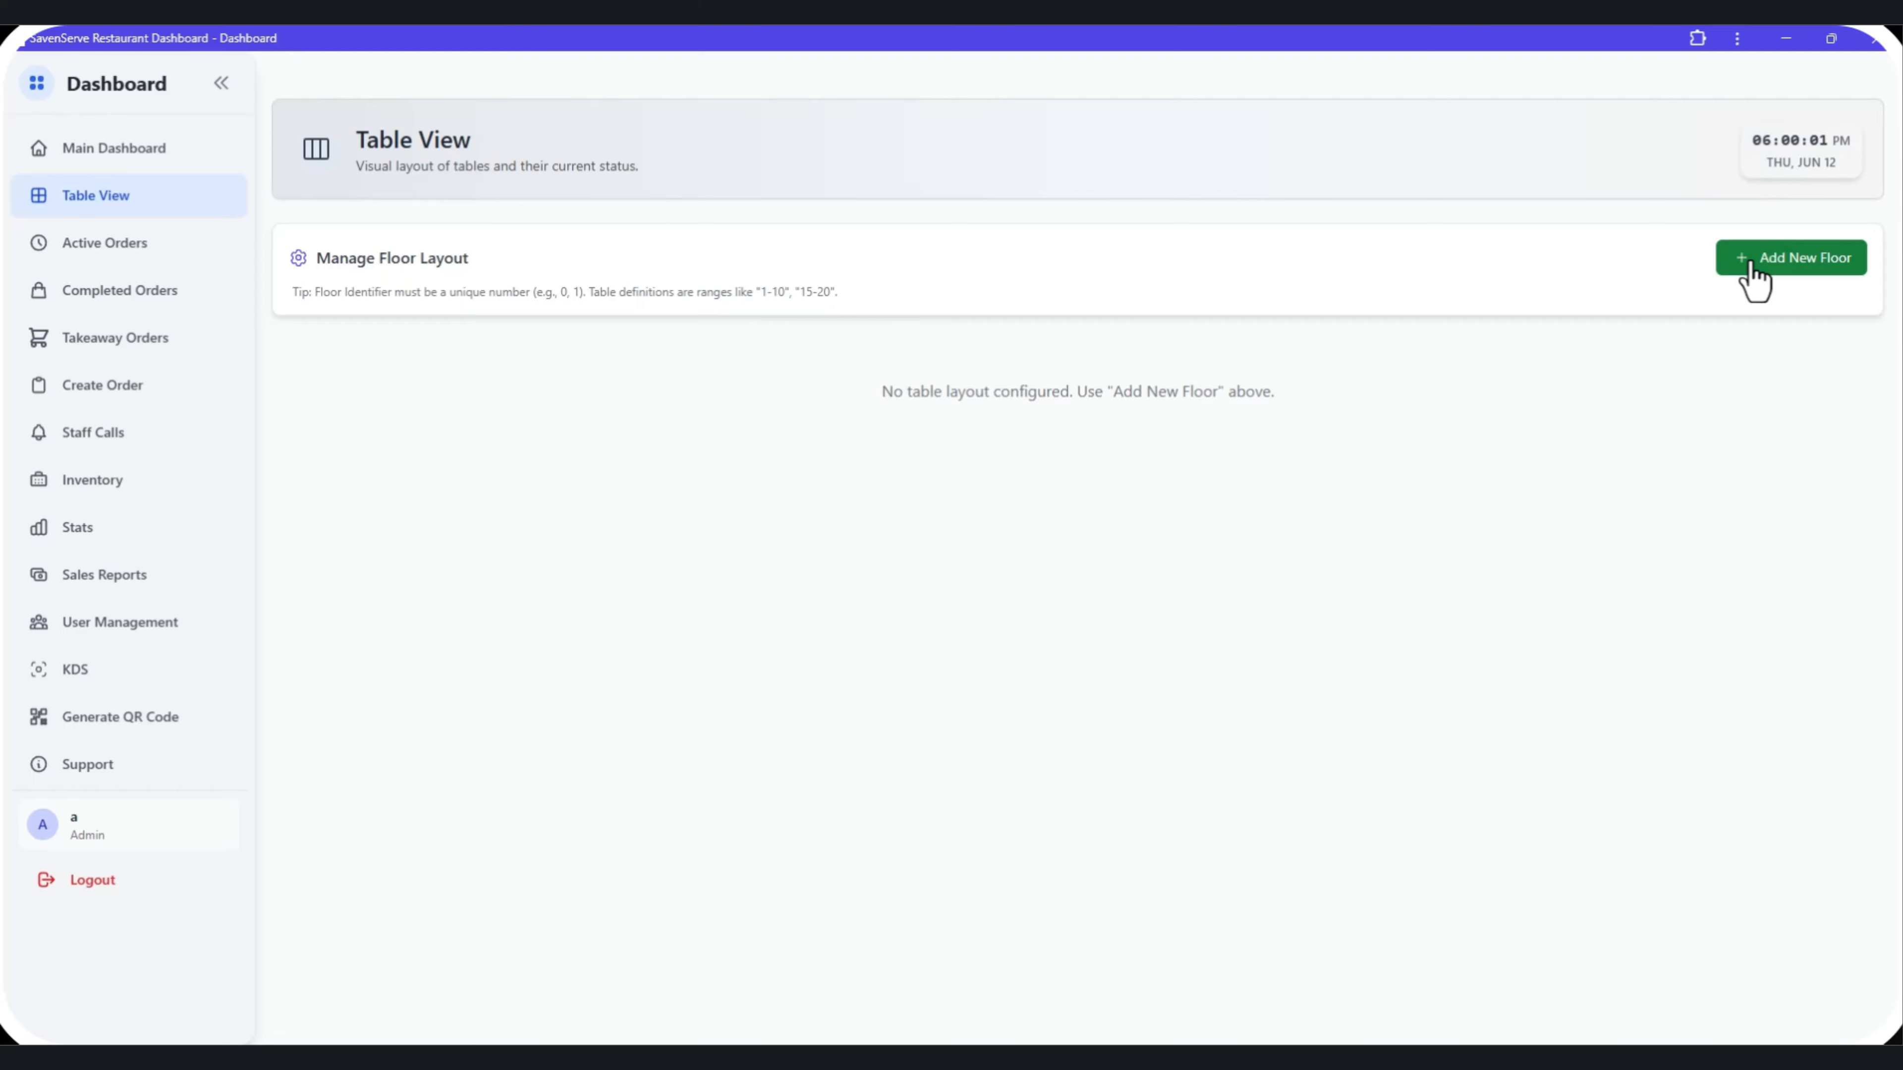
# Open a new floor configuration and set its floor identifier to 0.
pyautogui.click(1751, 266)
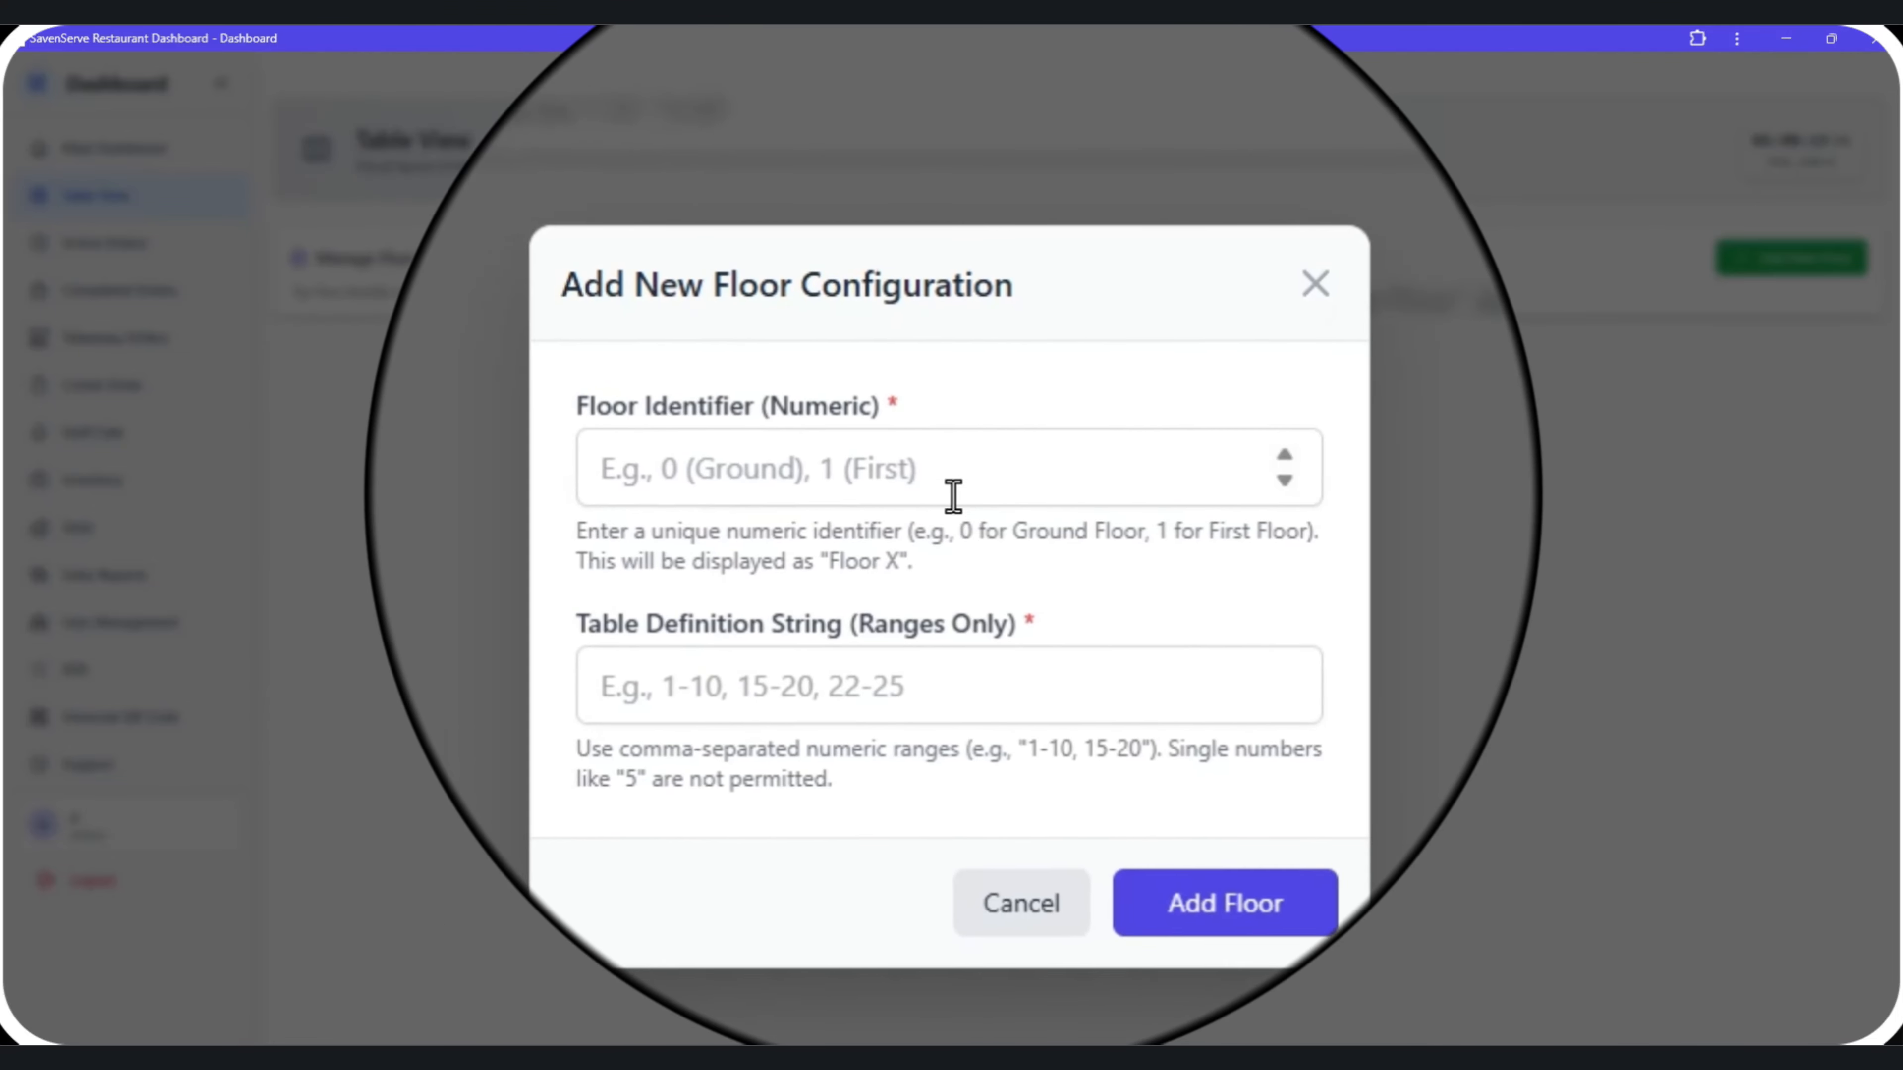
pyautogui.click(955, 489)
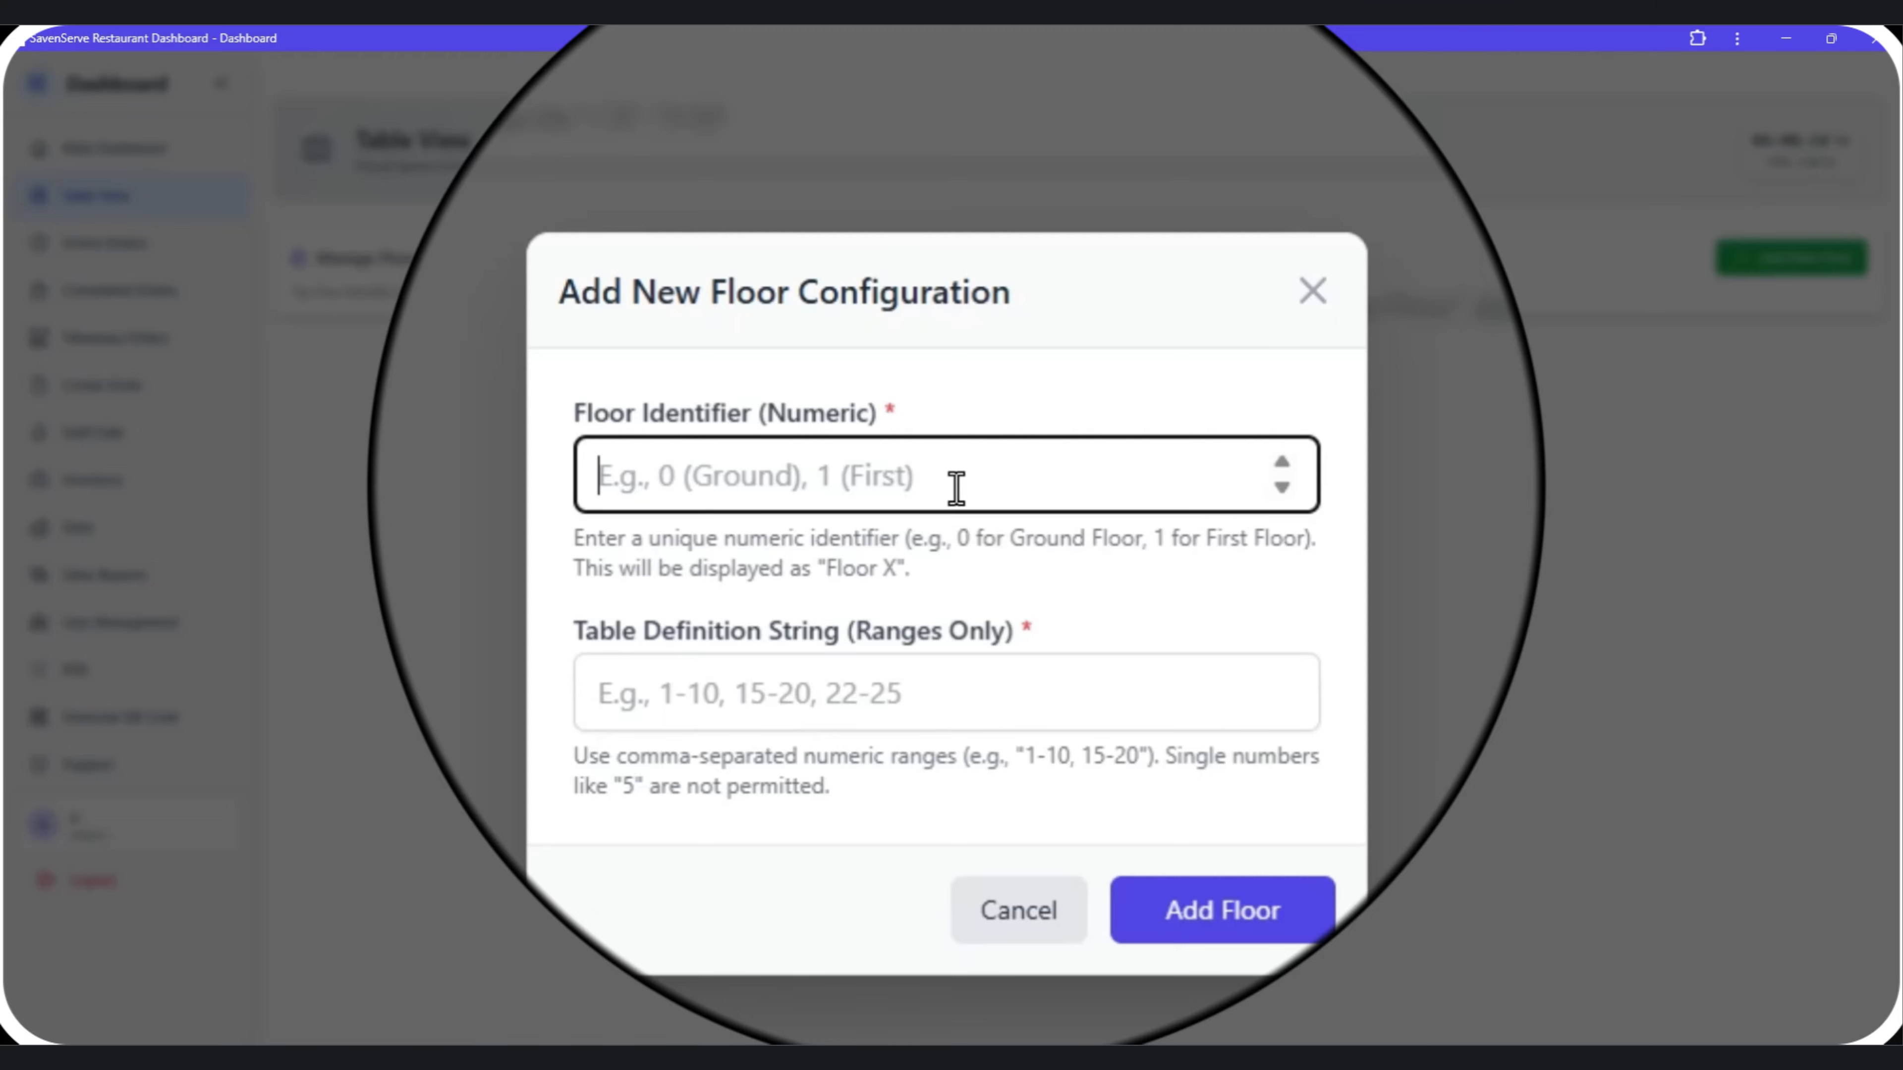
pyautogui.write('0')
pyautogui.press('BackSpace')
pyautogui.write('2')
pyautogui.press('BackSpace')
pyautogui.write('1')
pyautogui.press('BackSpace')
pyautogui.write('0')
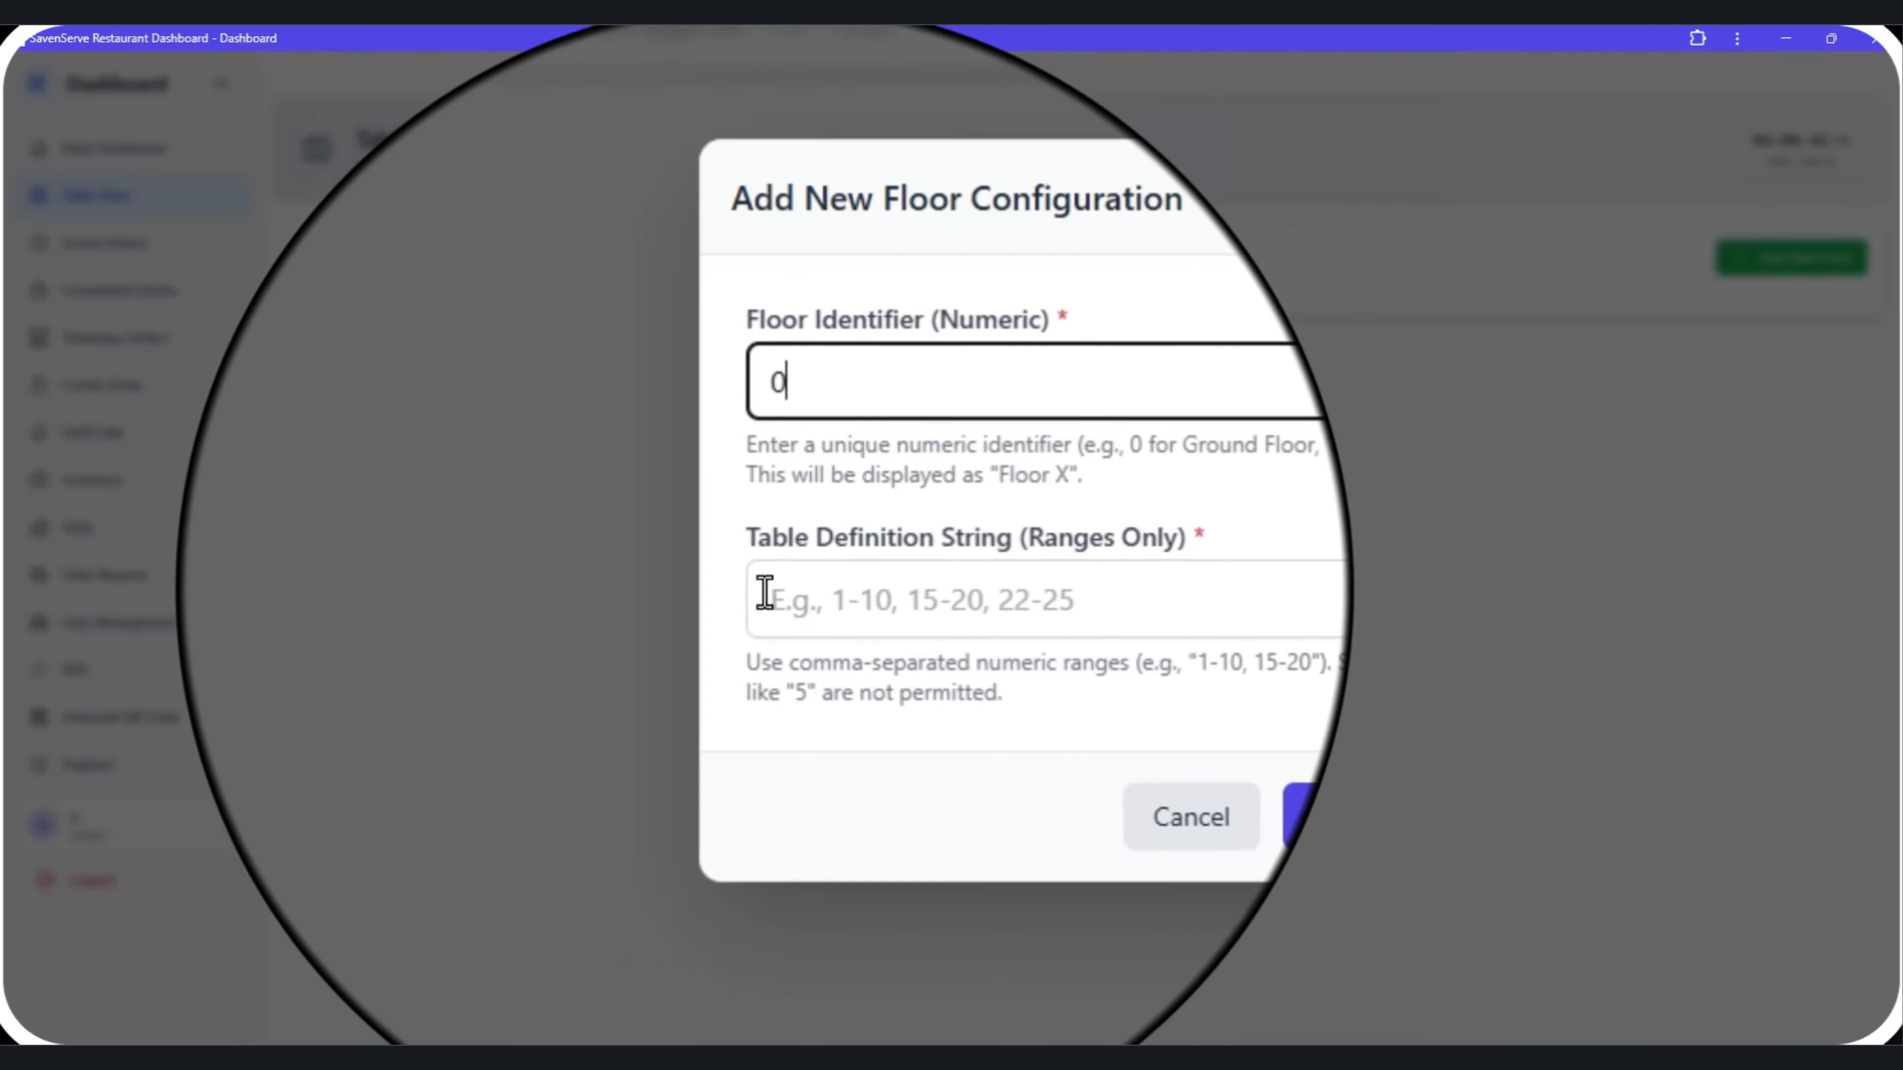
# Try to add the floor with the single number 20 as its table definition.
pyautogui.click(823, 604)
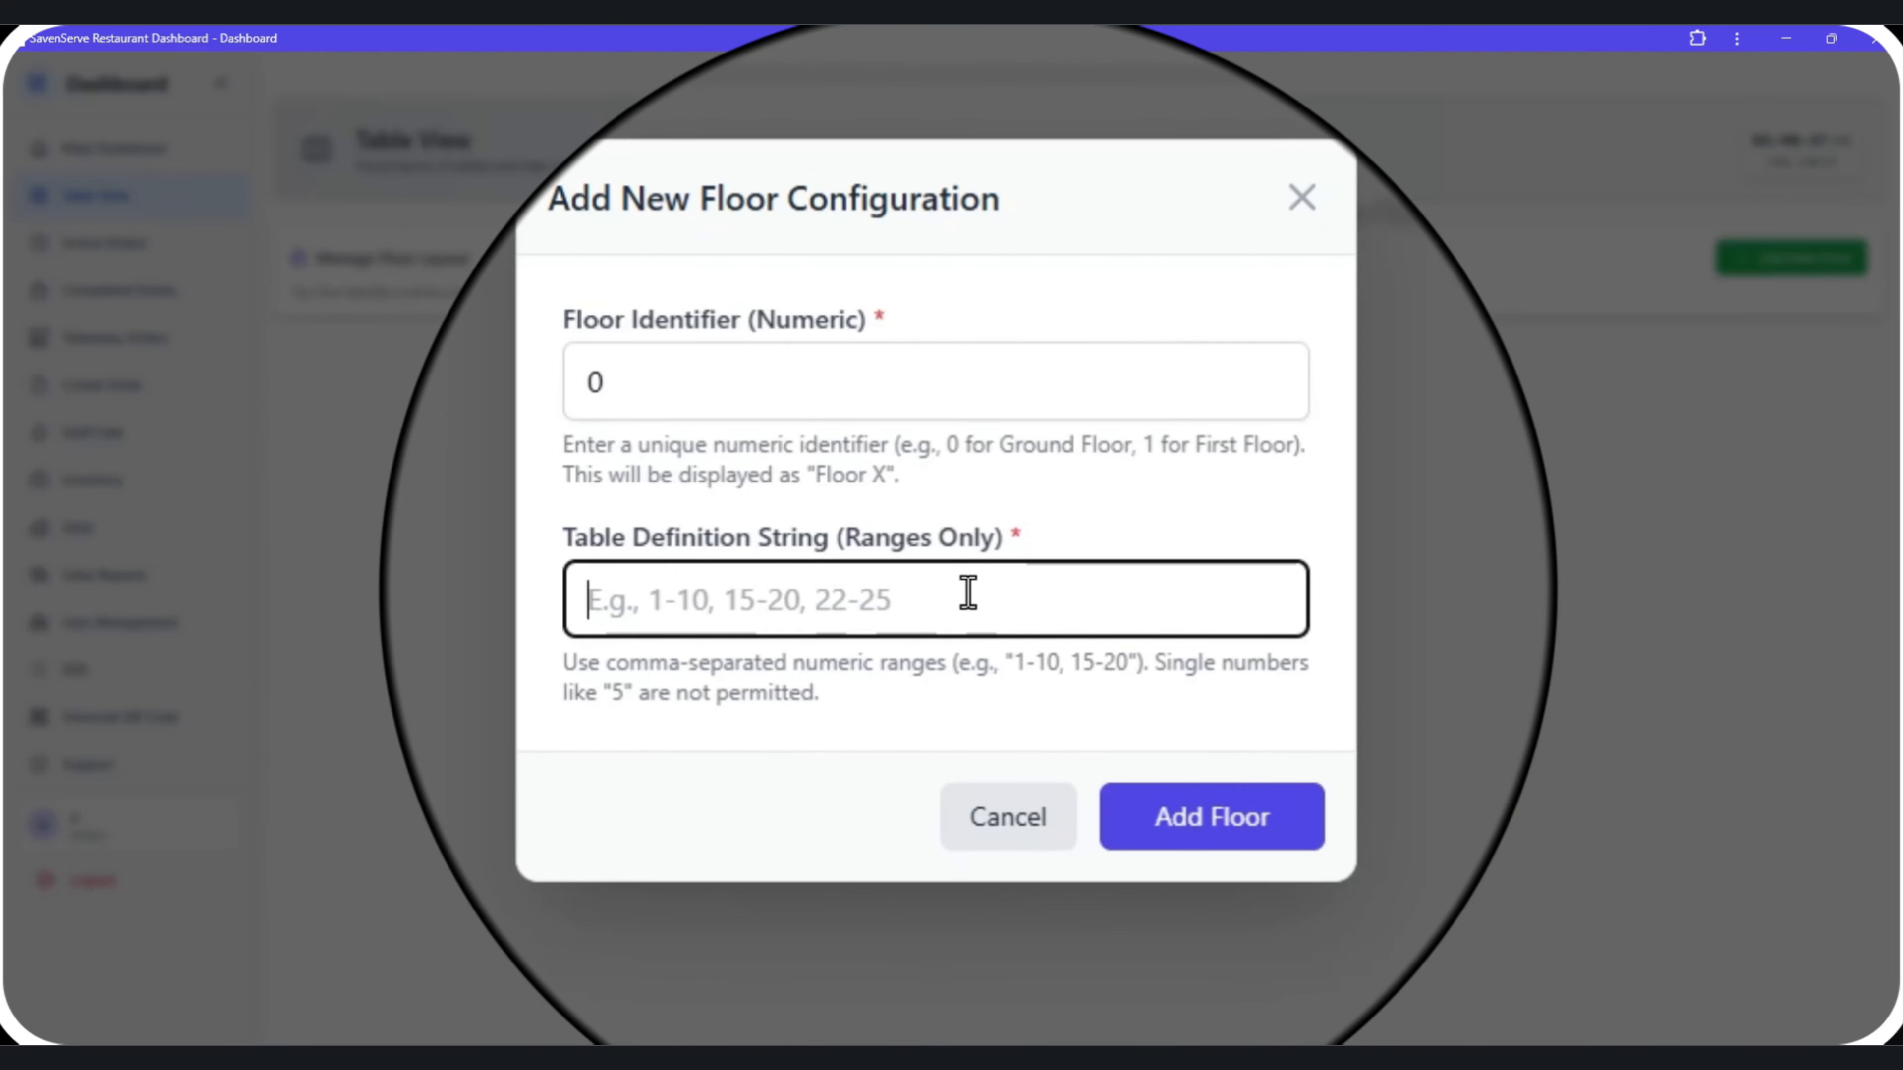
pyautogui.write('1-10')
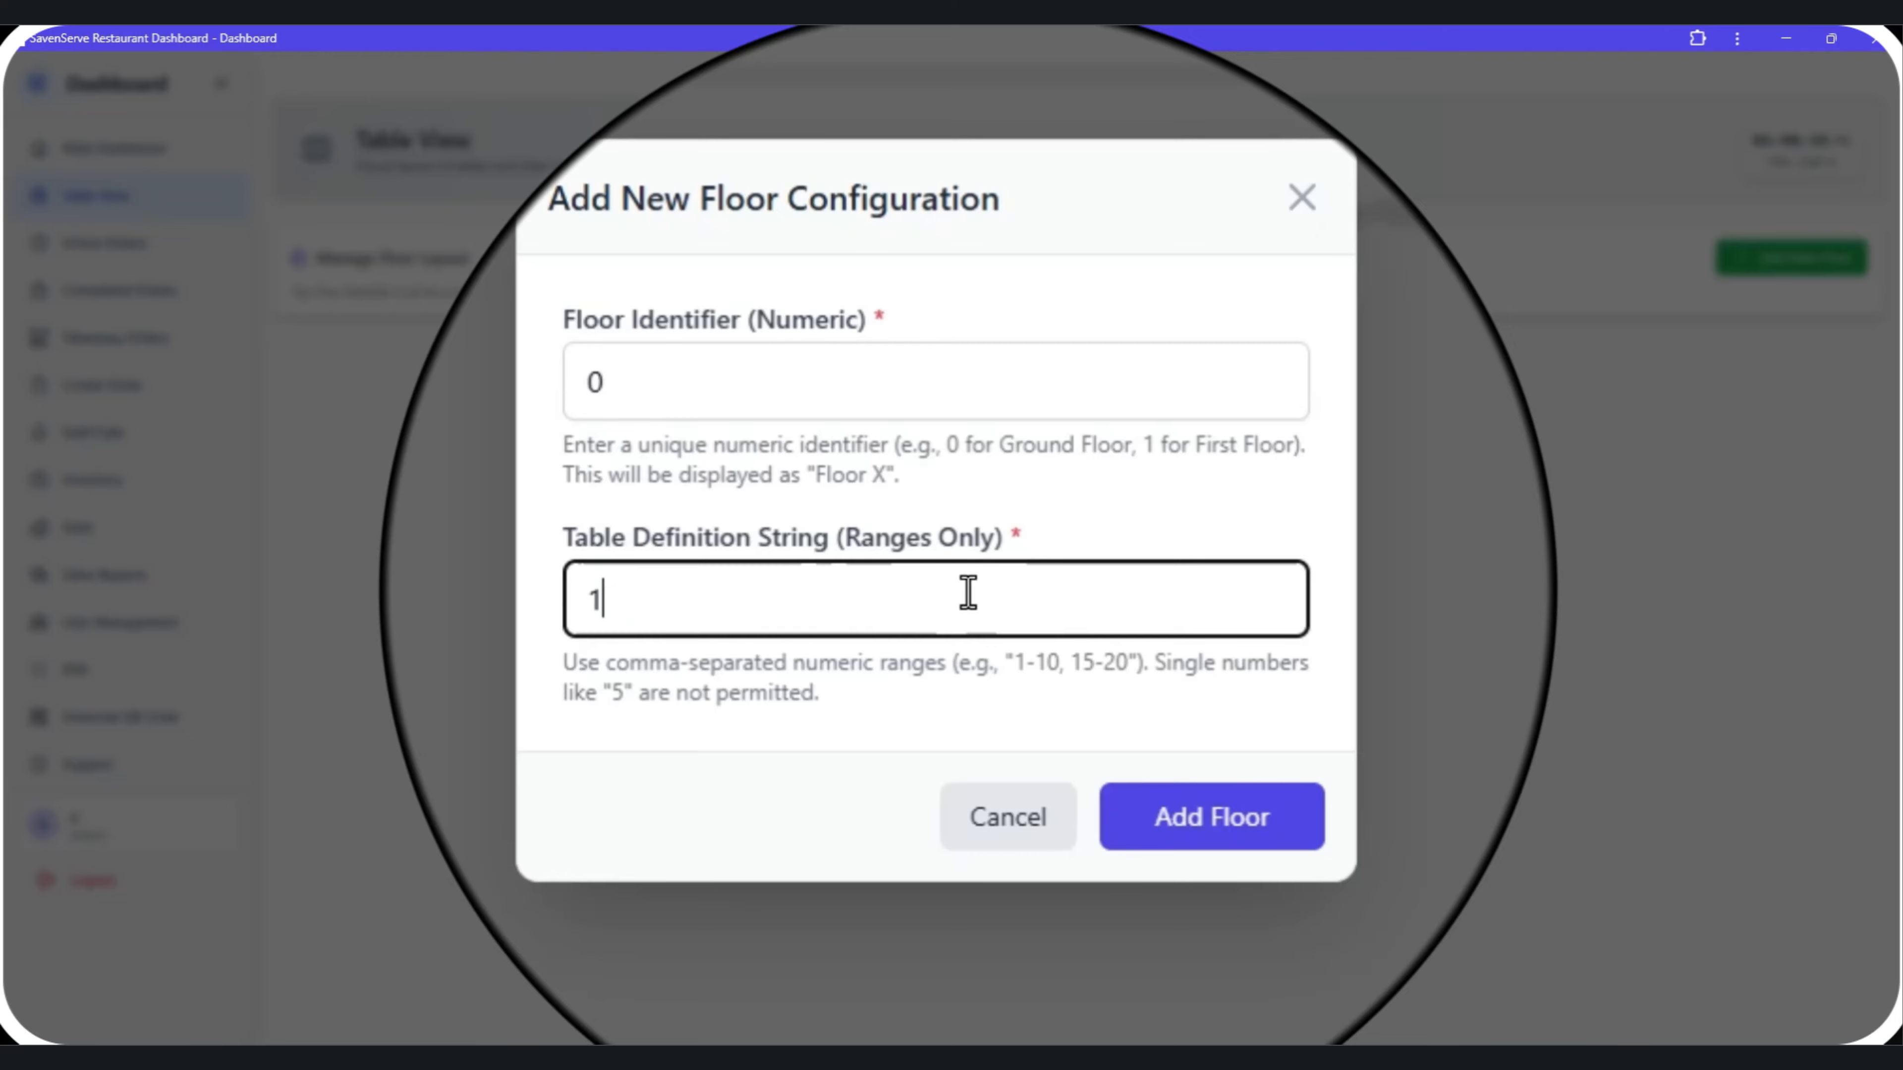
pyautogui.press('BackSpace')
pyautogui.press('BackSpace')
pyautogui.press('BackSpace')
pyautogui.press('BackSpace')
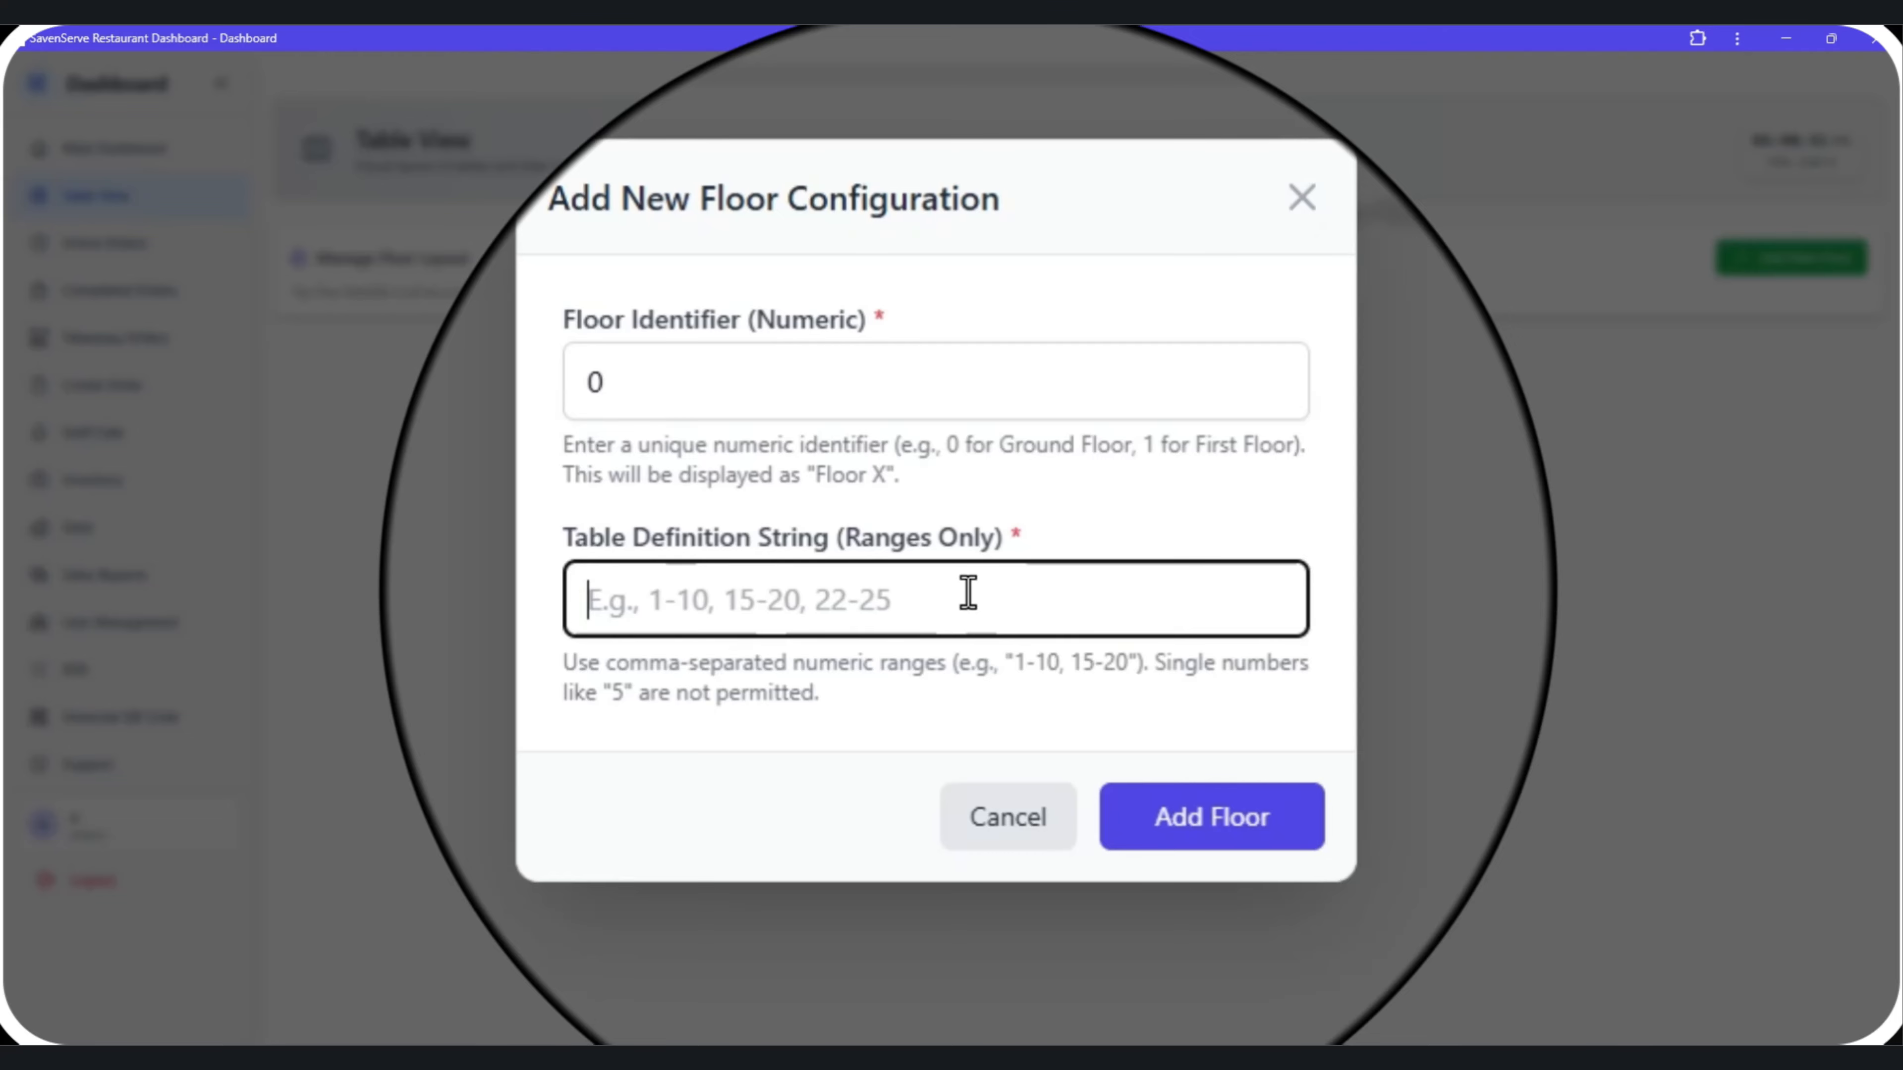
pyautogui.write('2-50')
pyautogui.press('BackSpace')
pyautogui.press('BackSpace')
pyautogui.press('BackSpace')
pyautogui.press('BackSpace')
pyautogui.write('1')
pyautogui.press('BackSpace')
pyautogui.write('10')
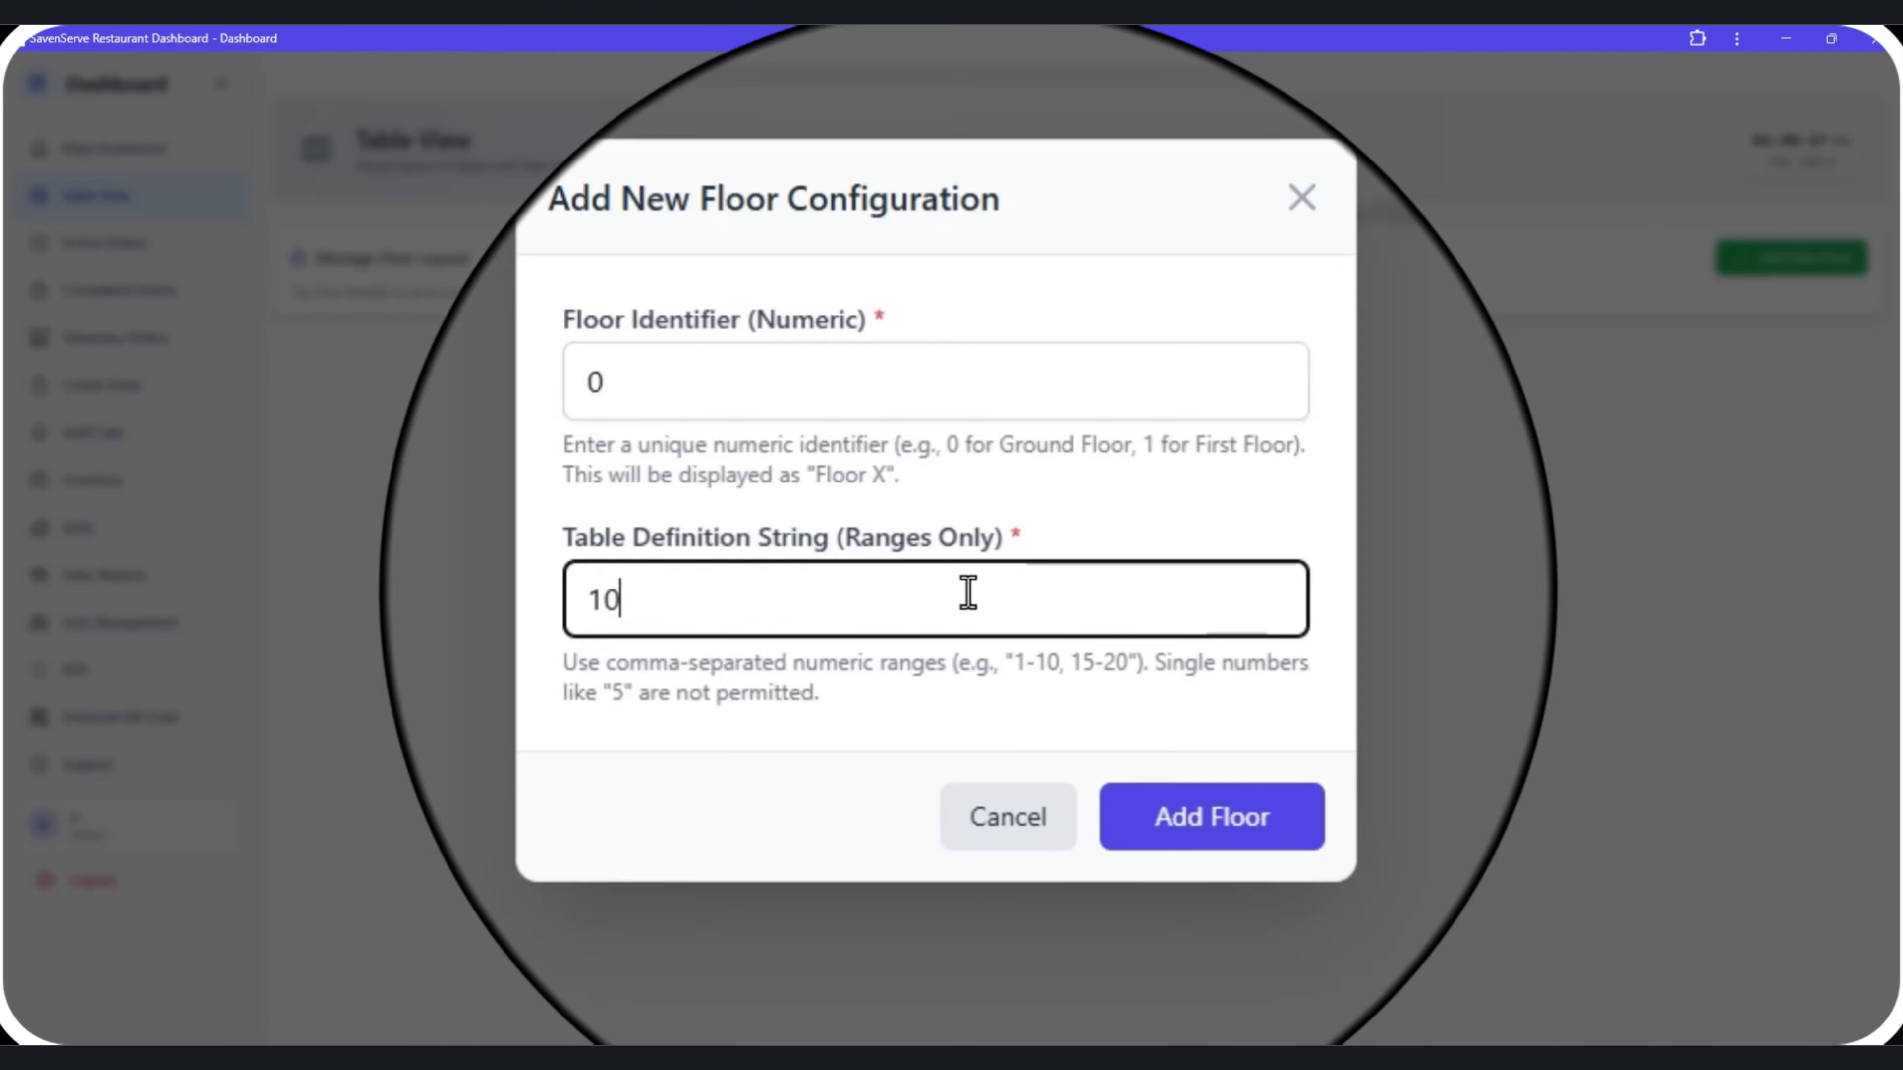
pyautogui.press('BackSpace')
pyautogui.press('BackSpace')
pyautogui.write('20')
pyautogui.click(1211, 816)
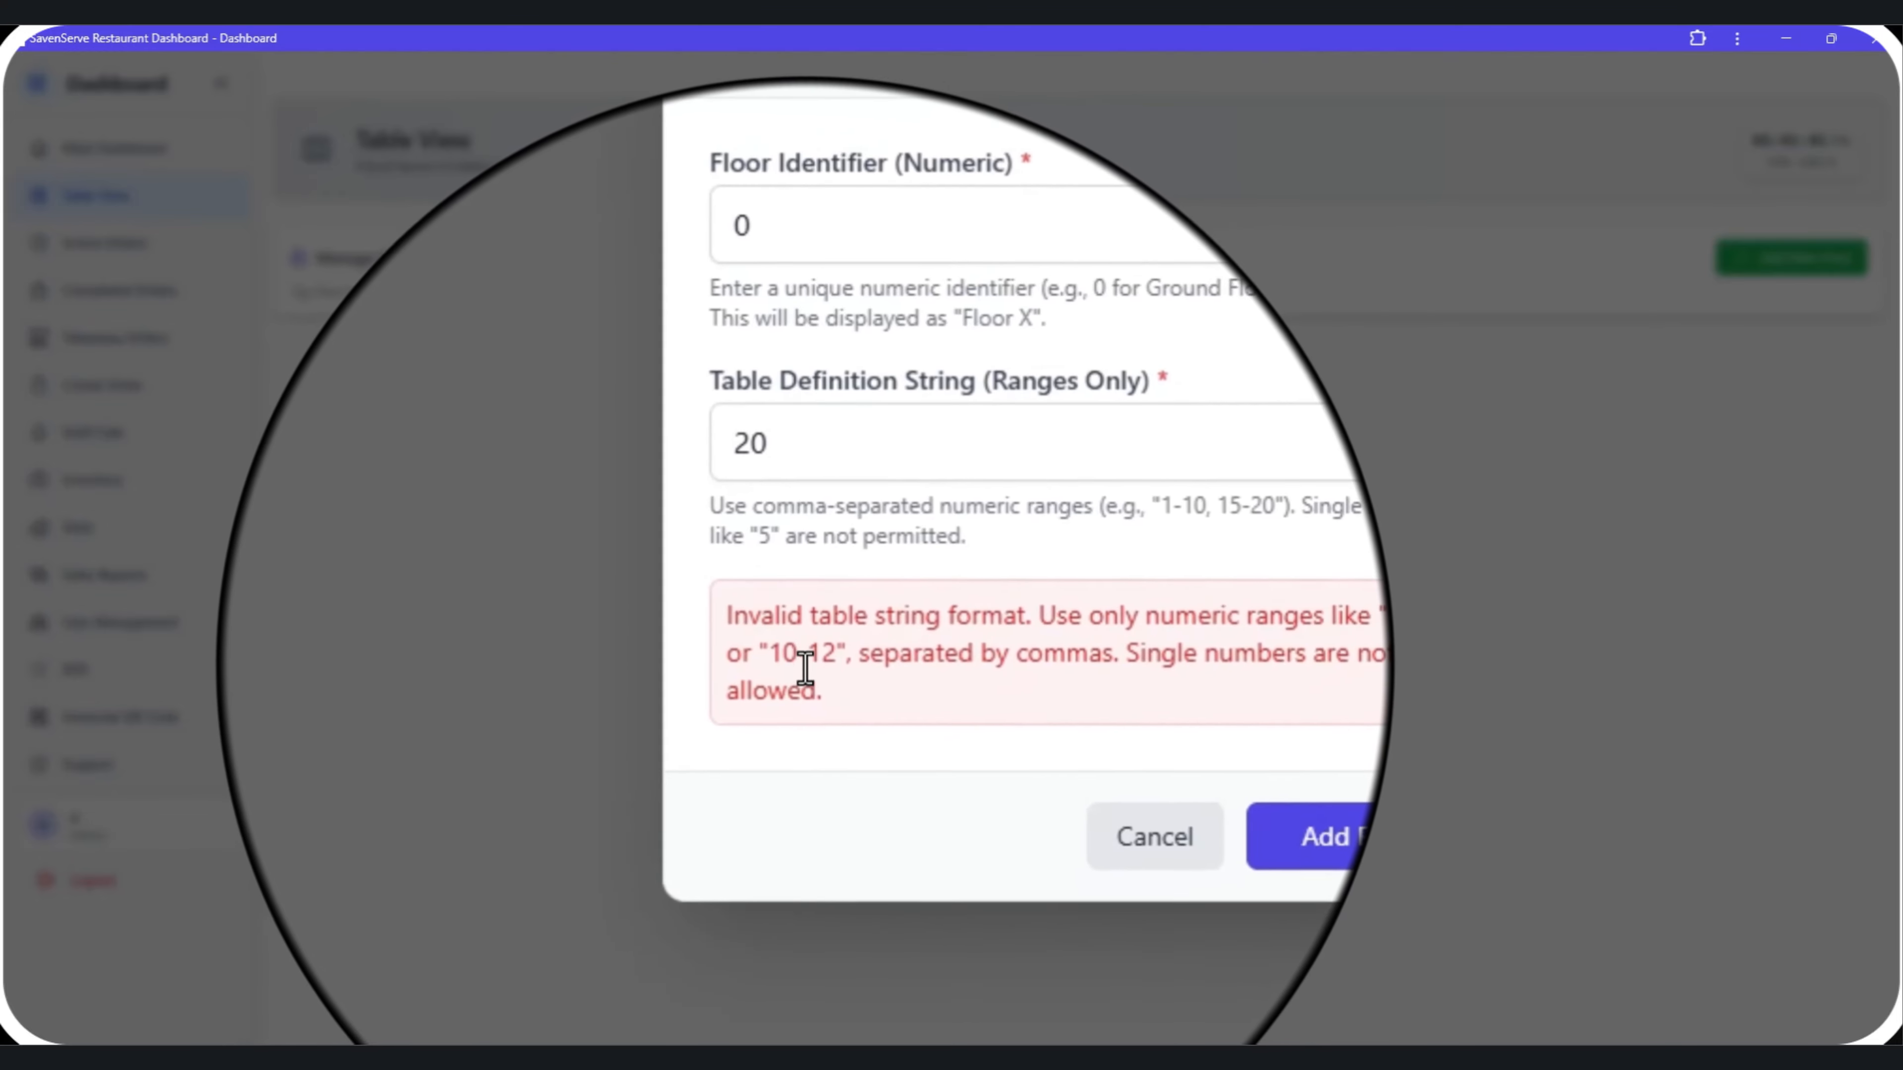
# Replace the table definition with the range 1-10 and add the floor.
pyautogui.moveTo(817, 550); pyautogui.dragTo(689, 543)
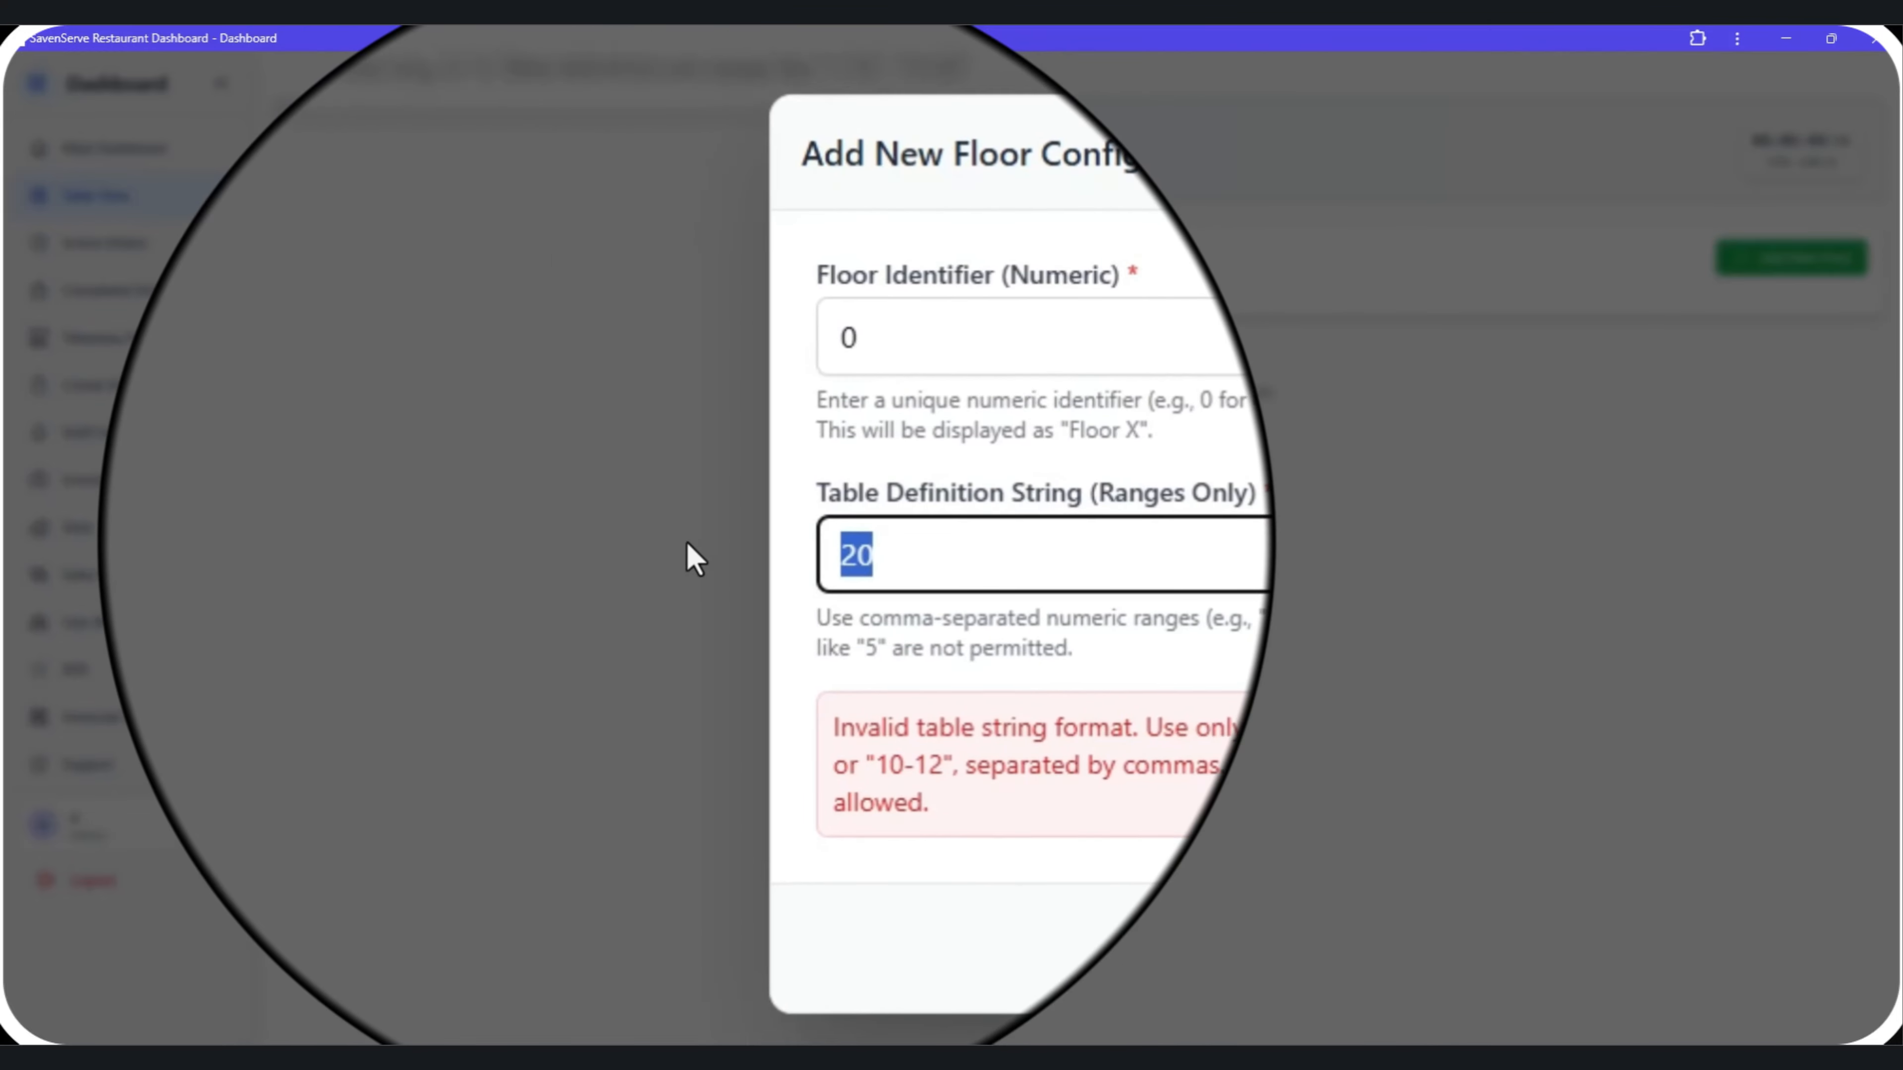
pyautogui.write('1-10')
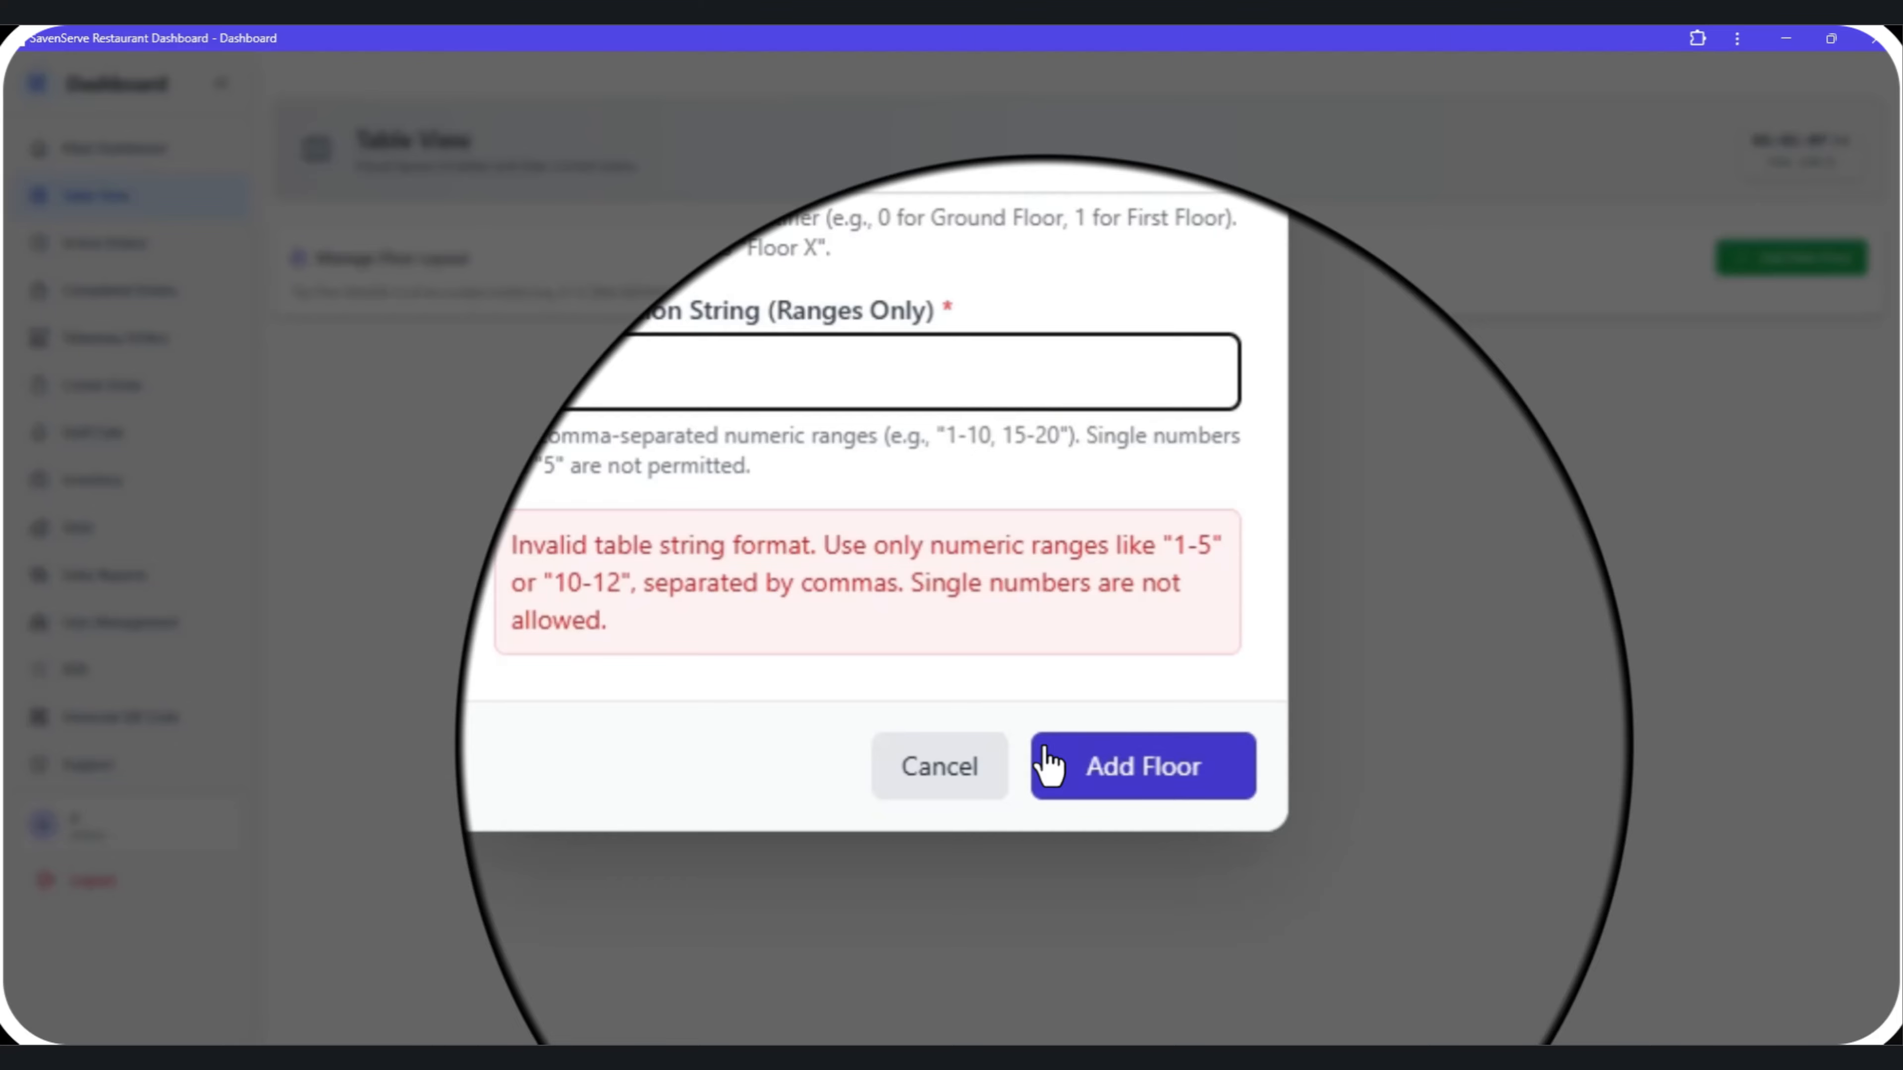
pyautogui.click(1049, 764)
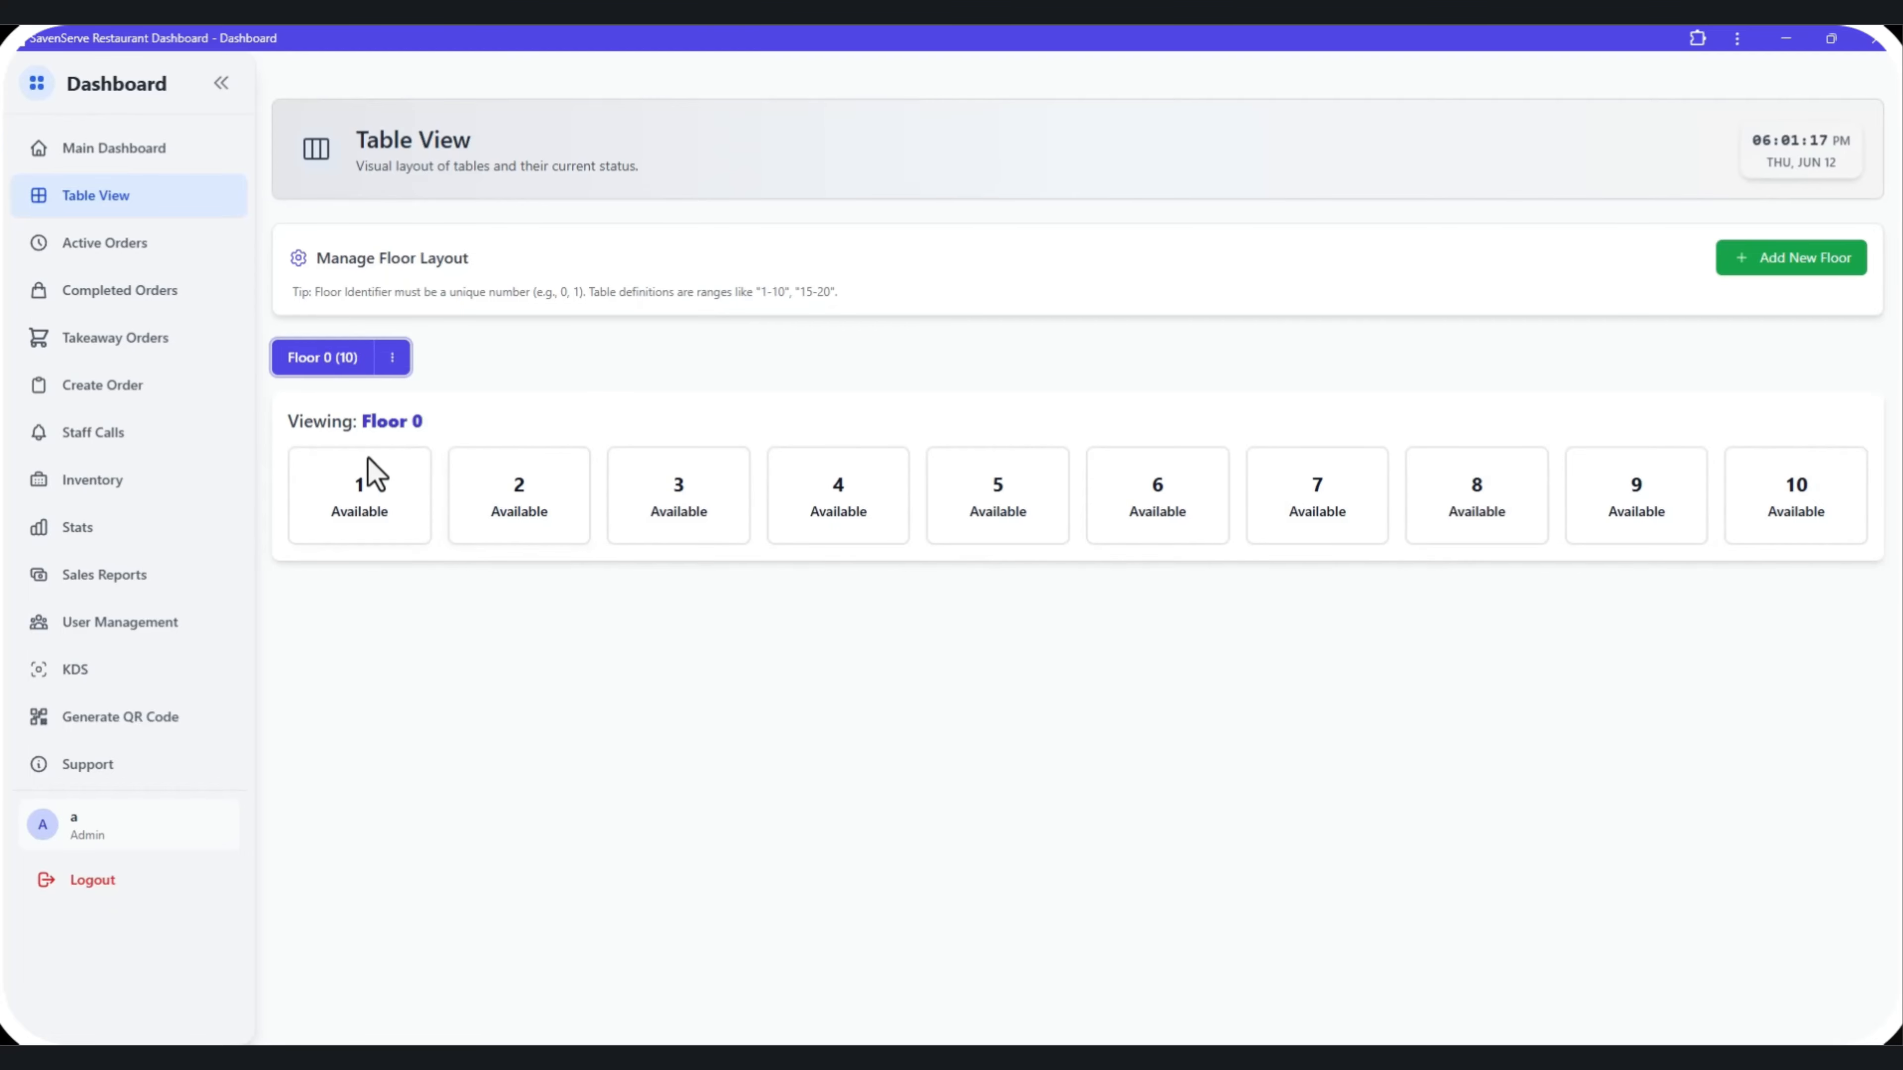
# Check the floor's tables on the Create Order page, then return to Table View.
pyautogui.click(184, 392)
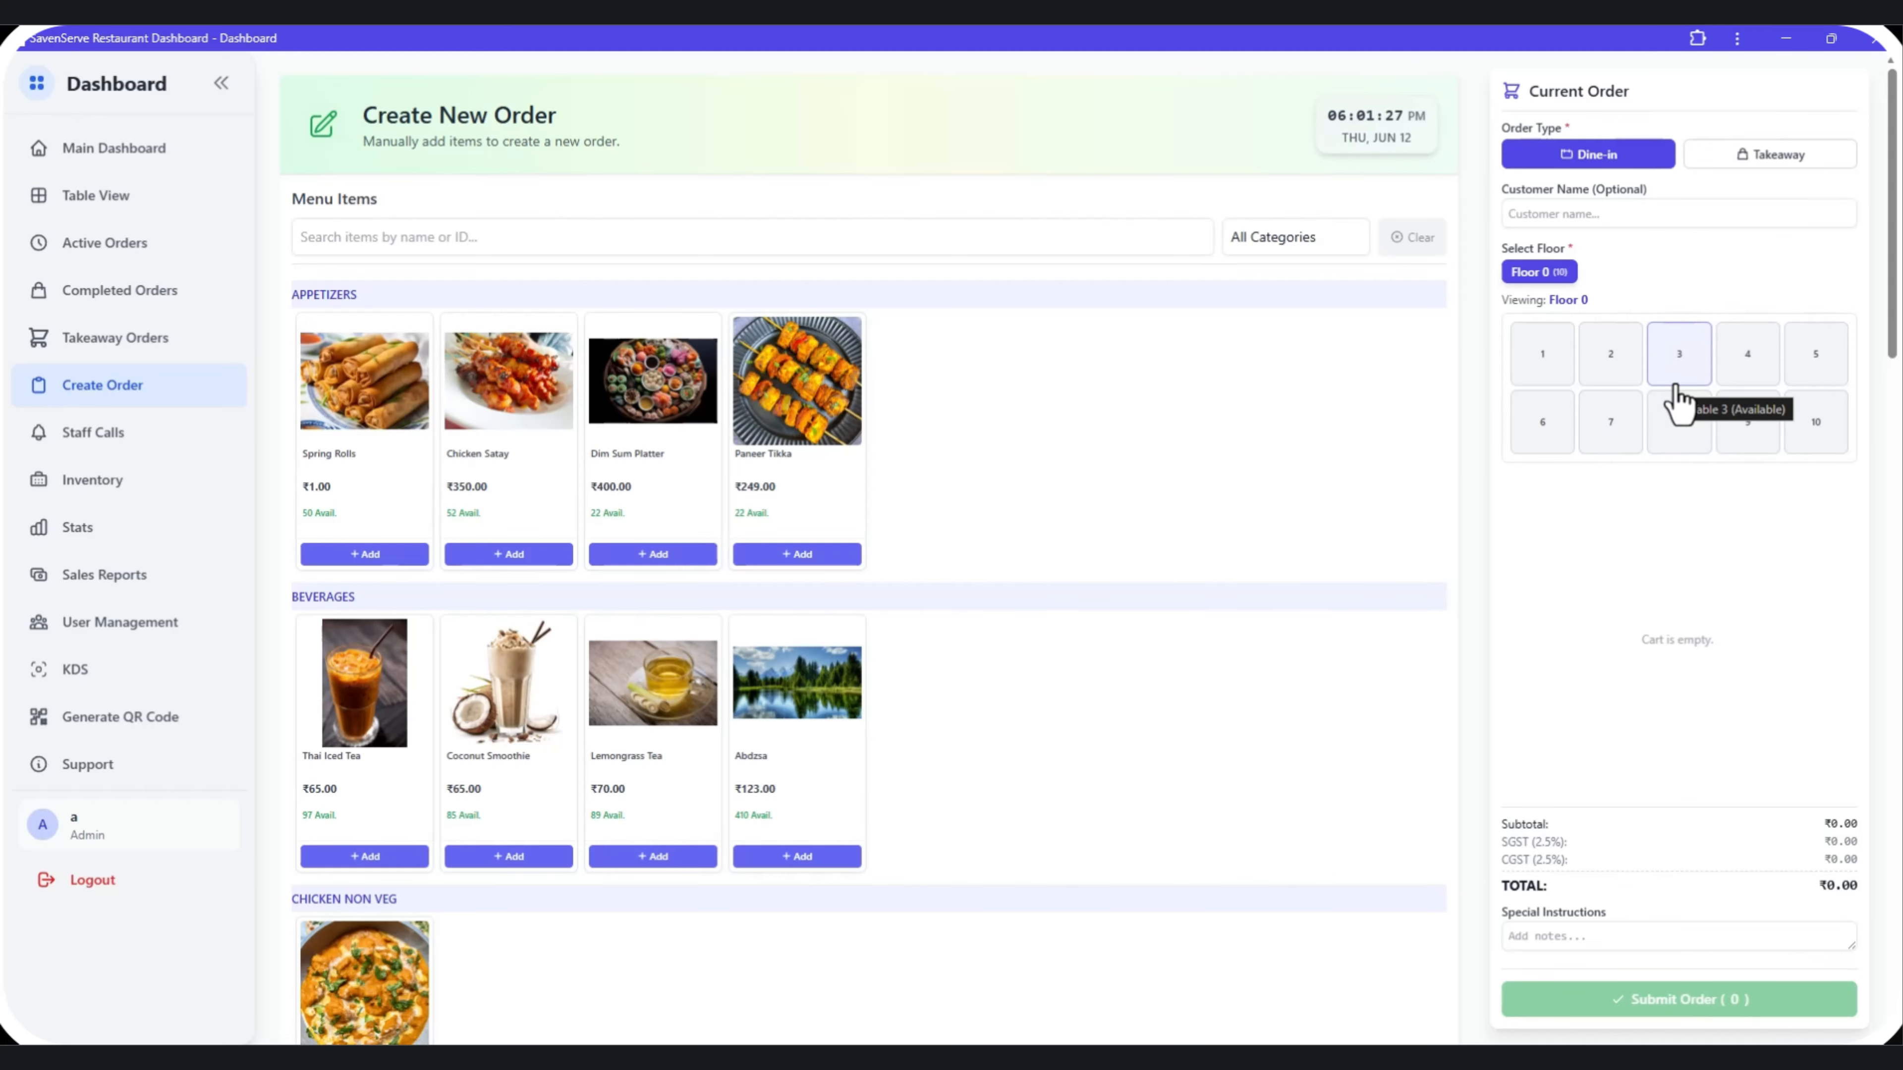
pyautogui.click(138, 212)
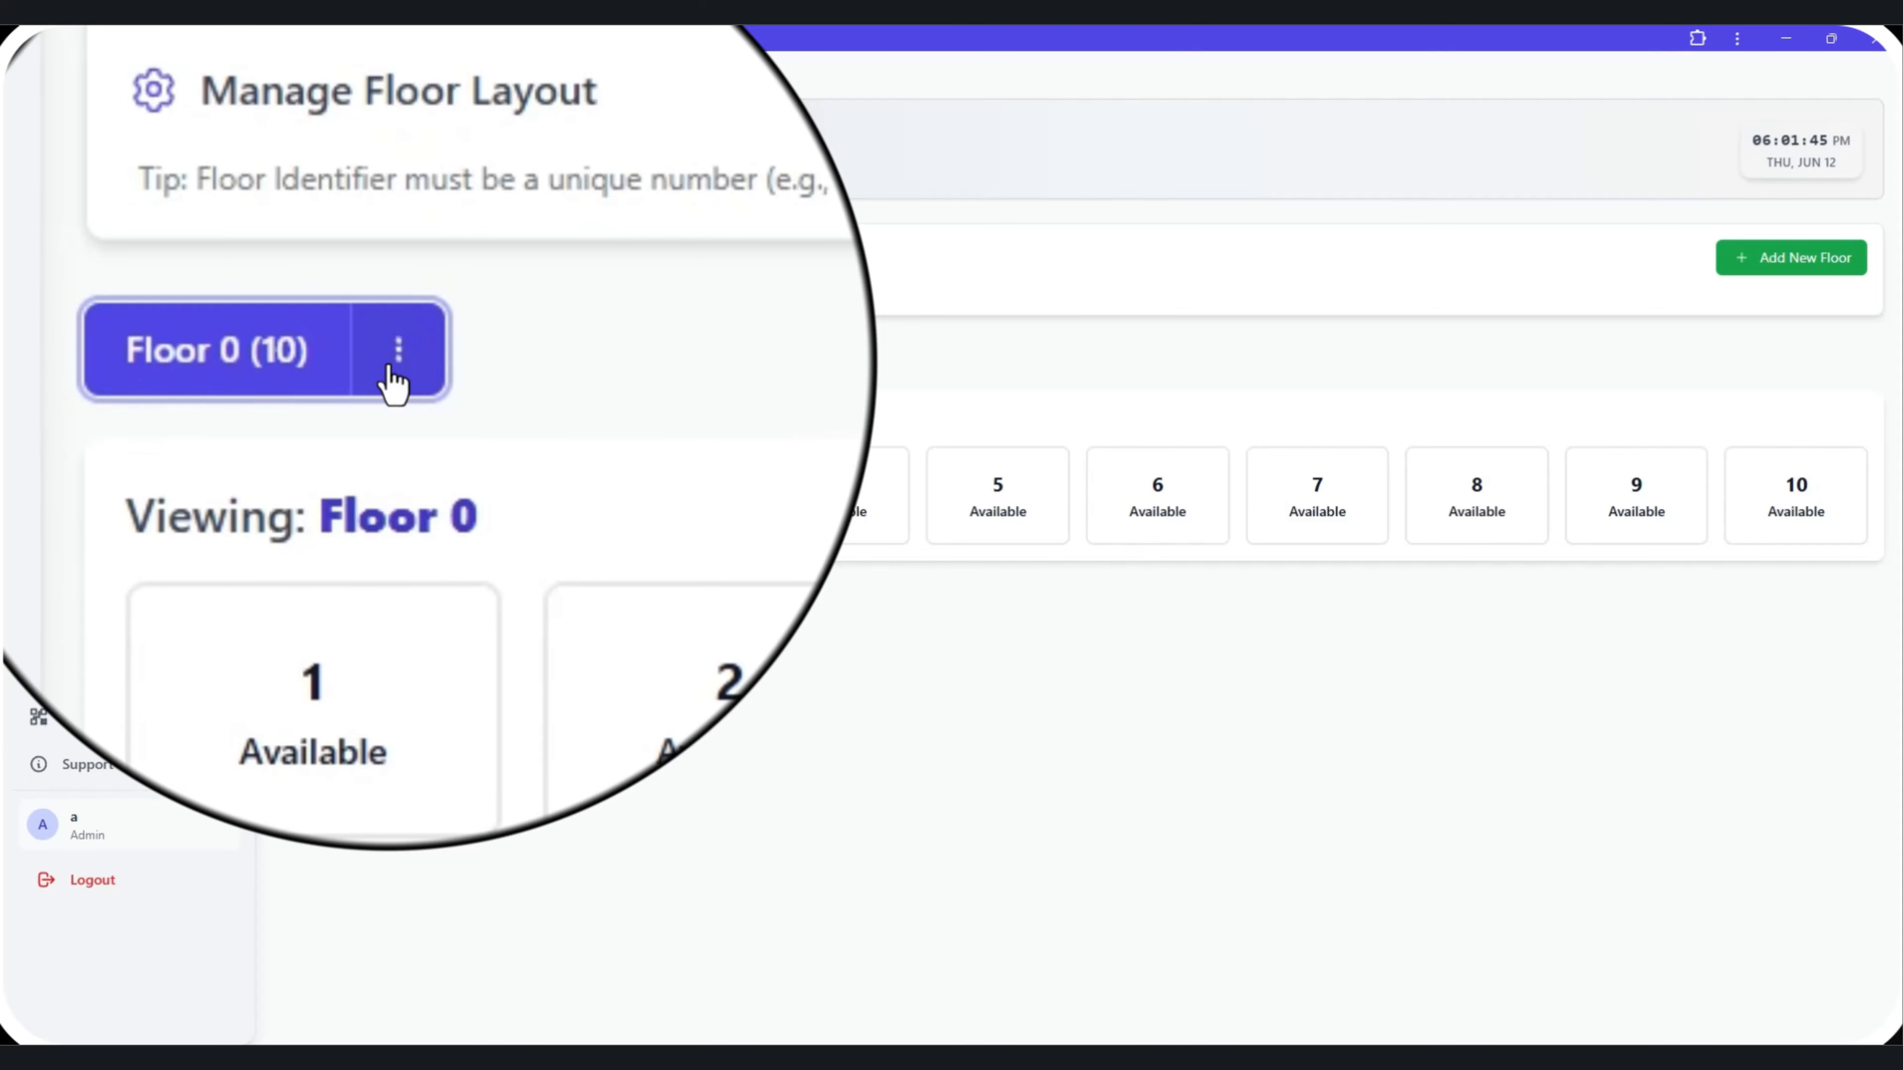
# Edit Floor 0's layout, changing its table definition to 1-15, and save the changes.
pyautogui.click(391, 364)
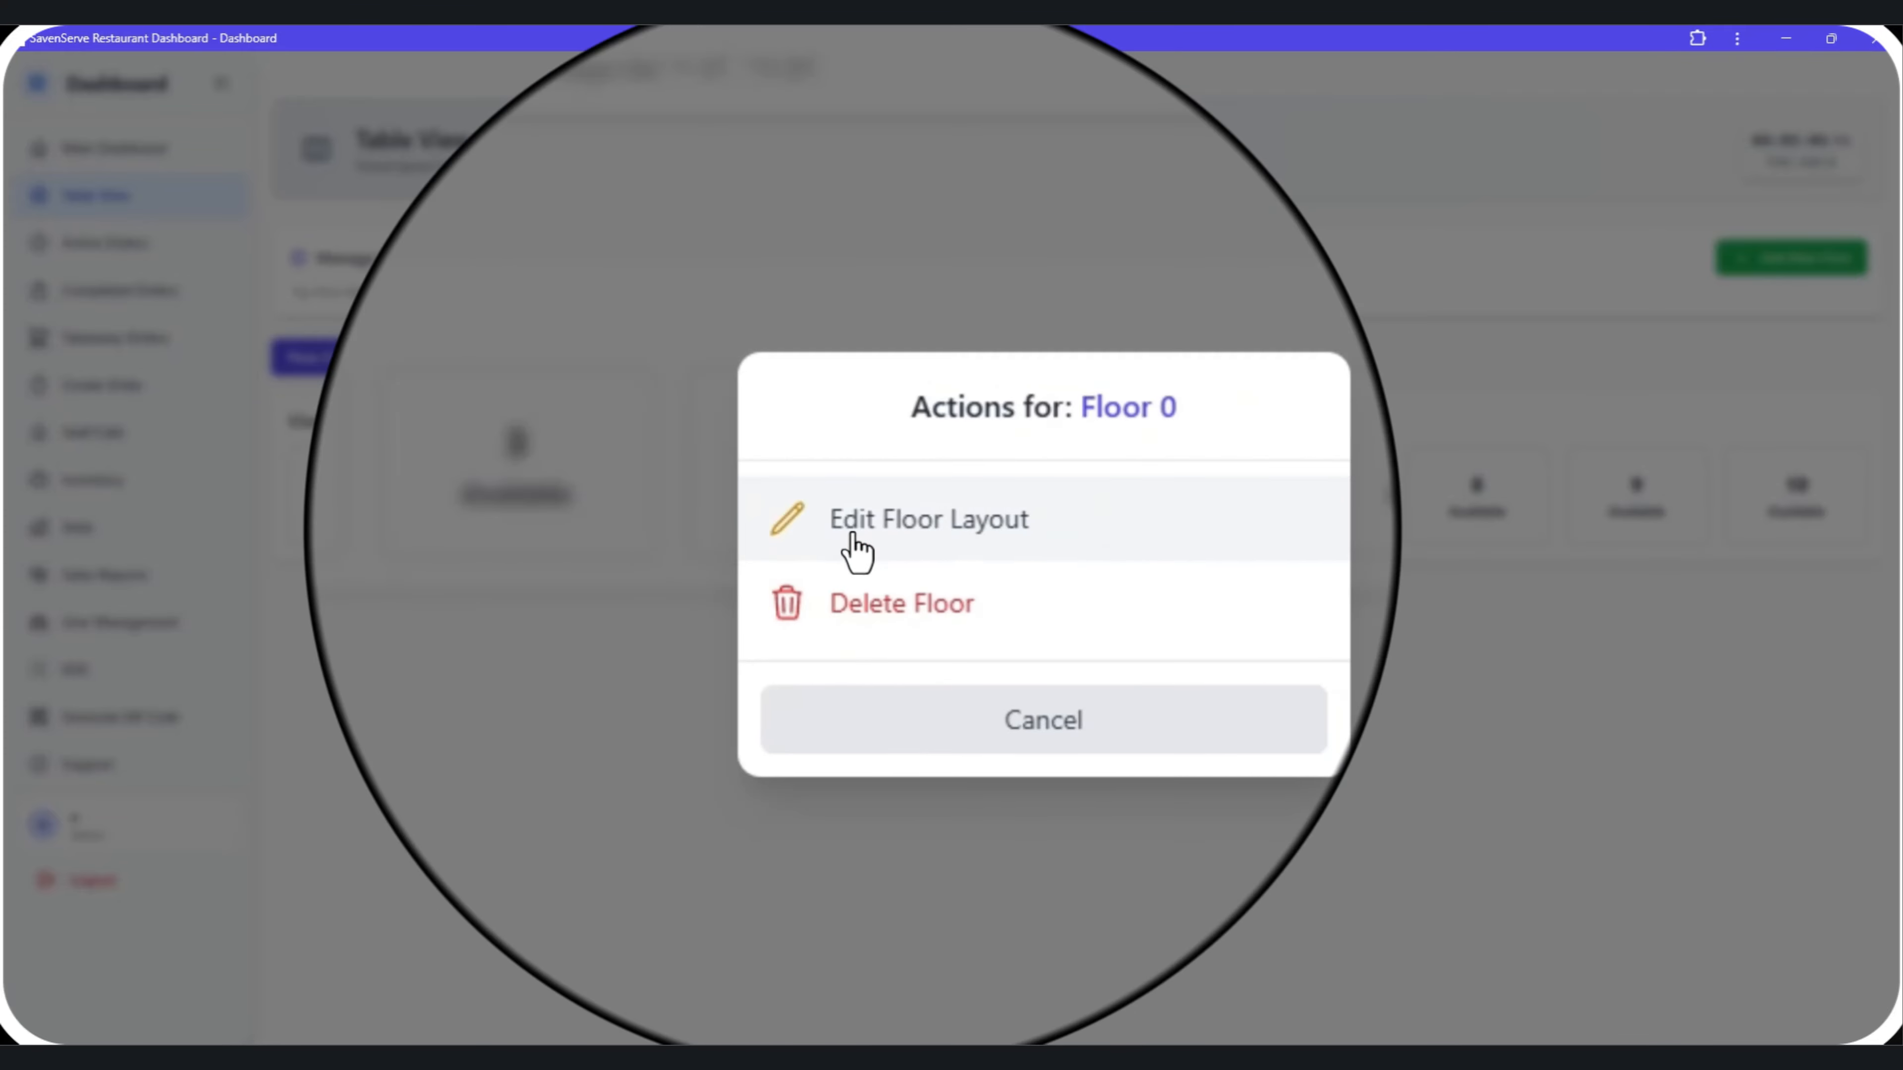
pyautogui.click(856, 551)
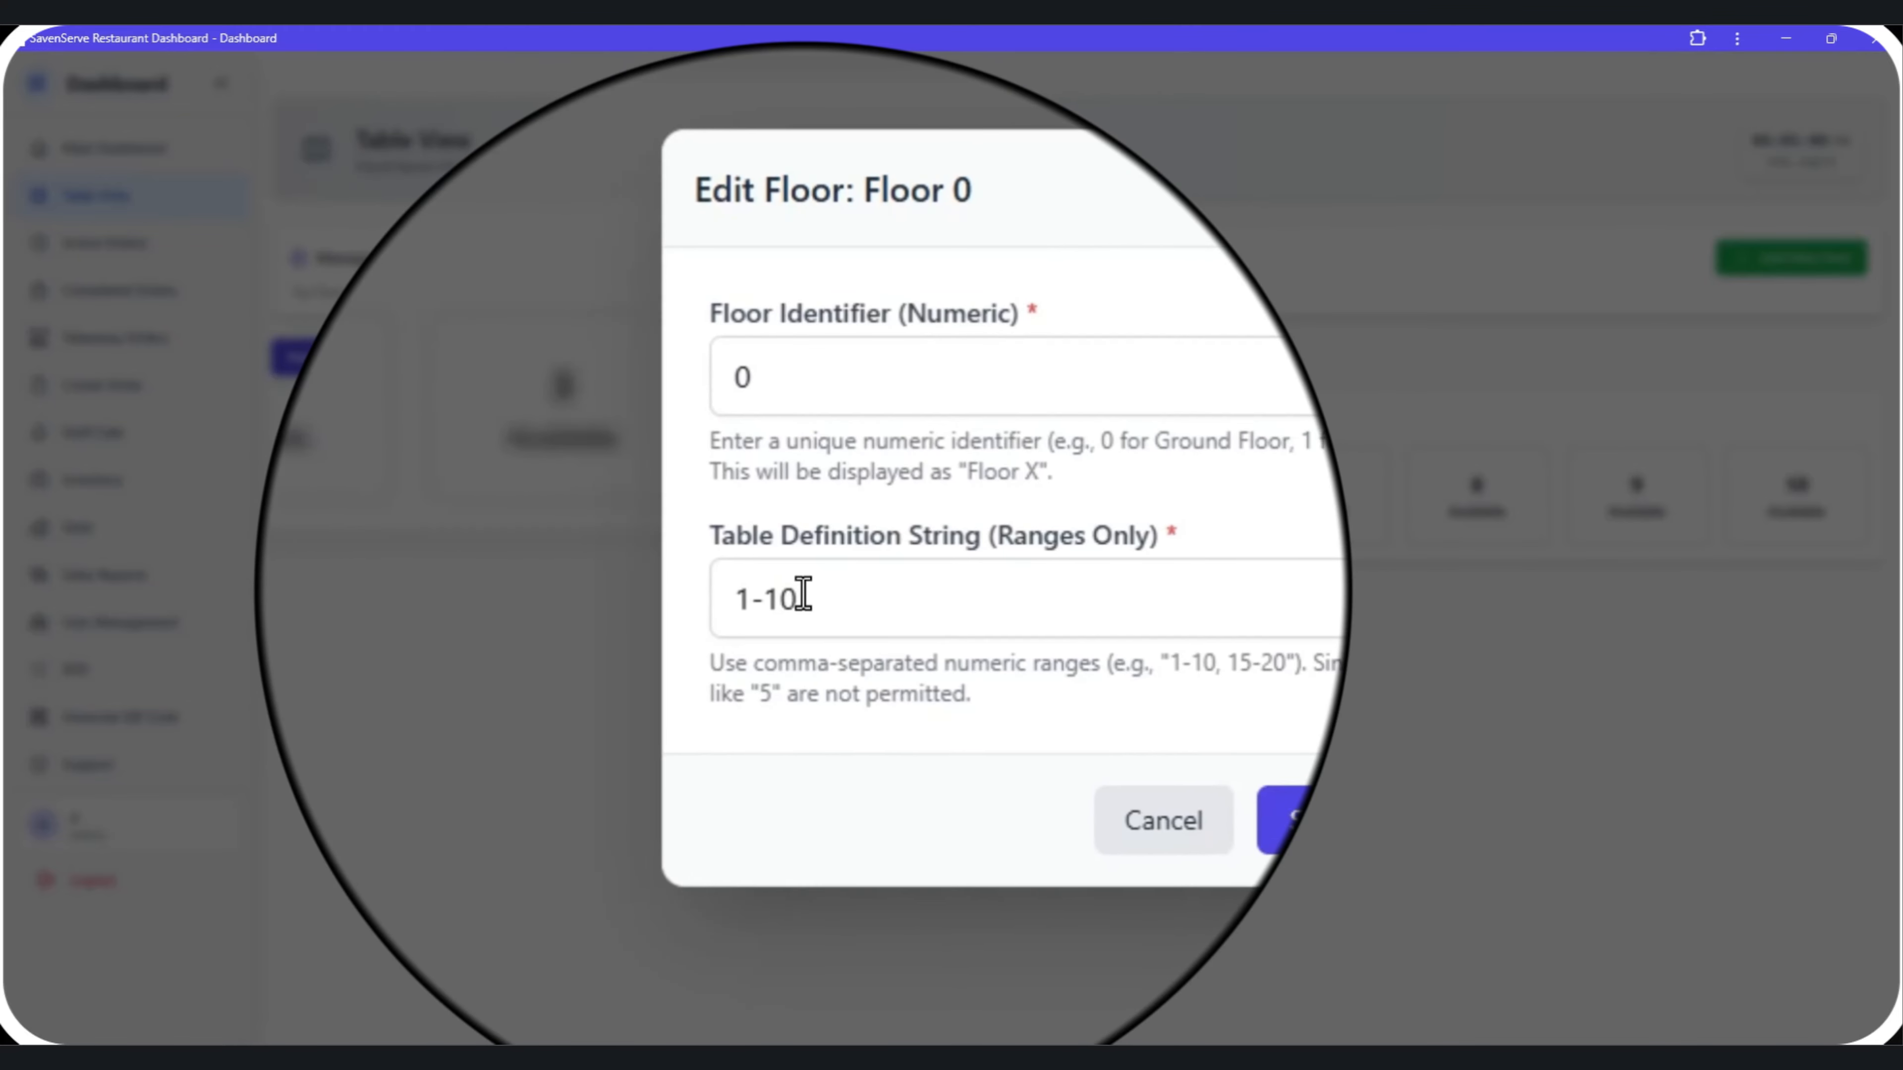
pyautogui.click(802, 596)
pyautogui.press('BackSpace')
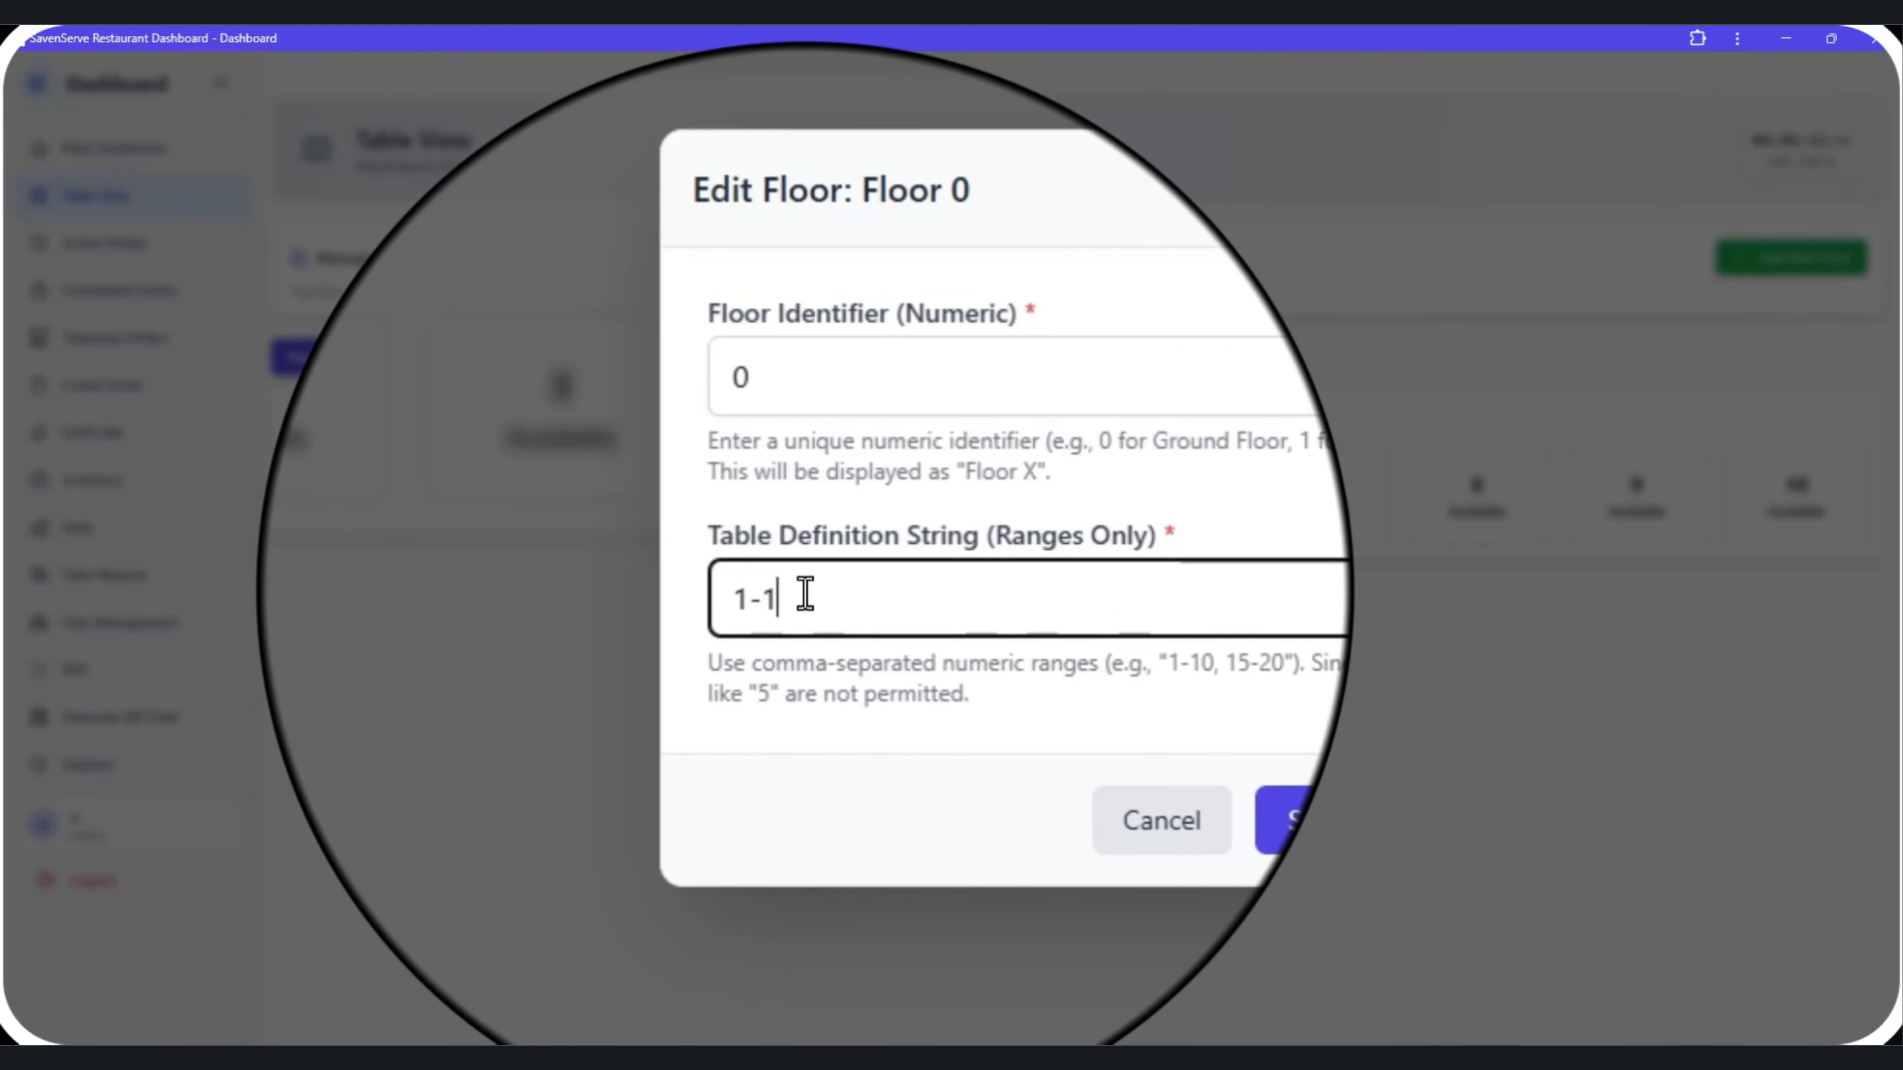
pyautogui.write('5')
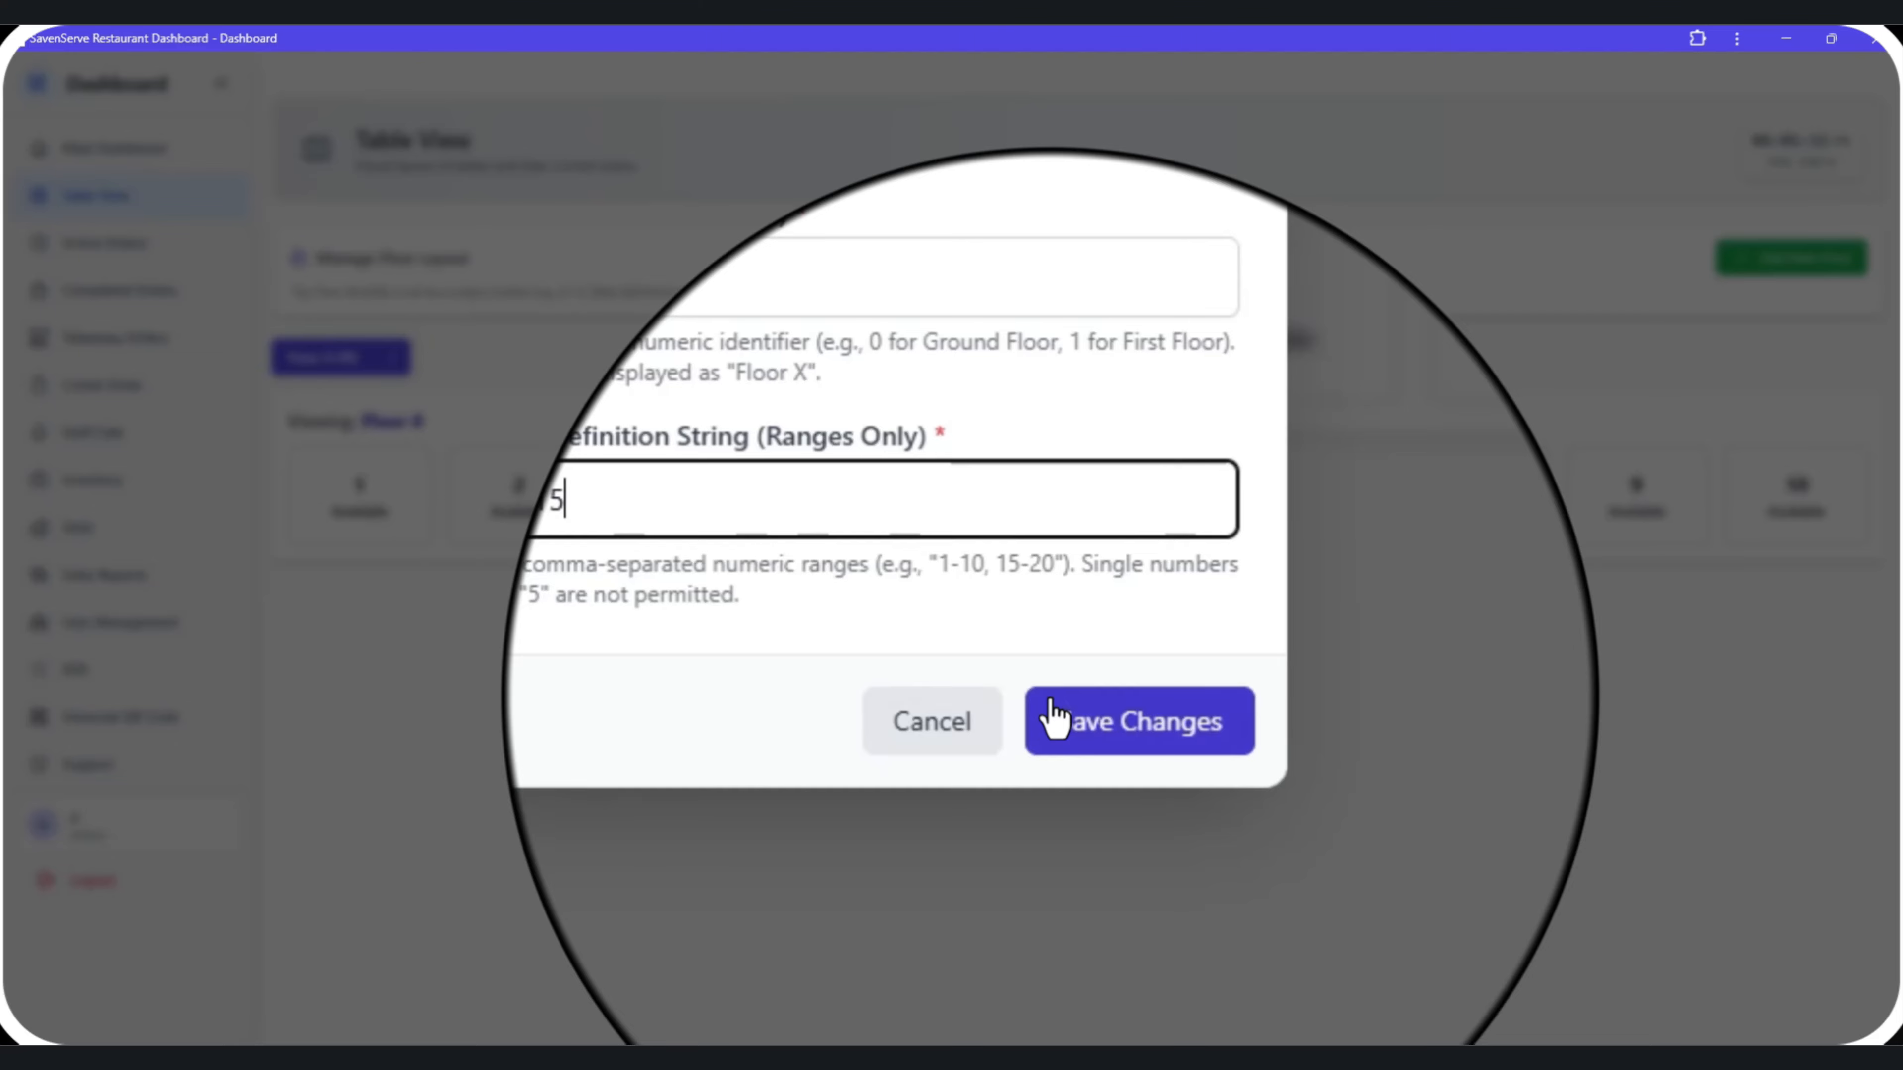
pyautogui.click(1056, 718)
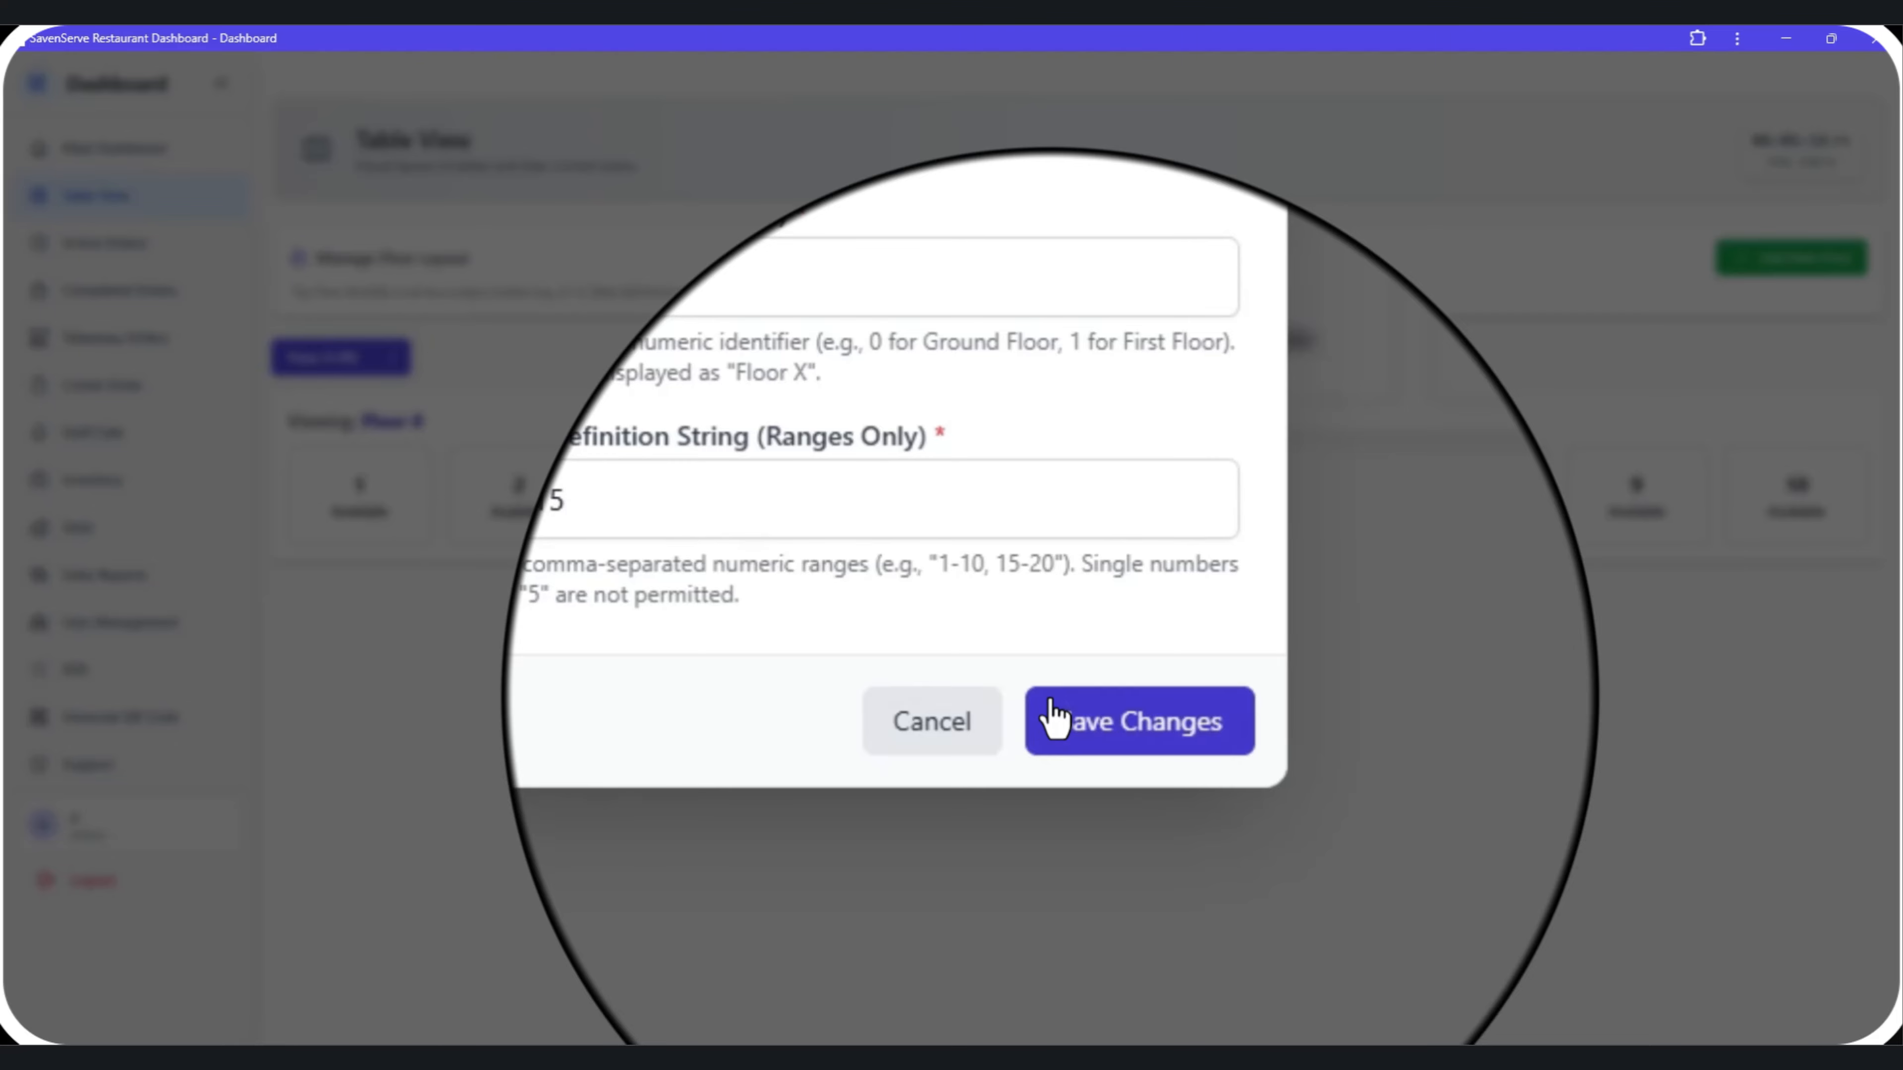
pyautogui.click(1055, 716)
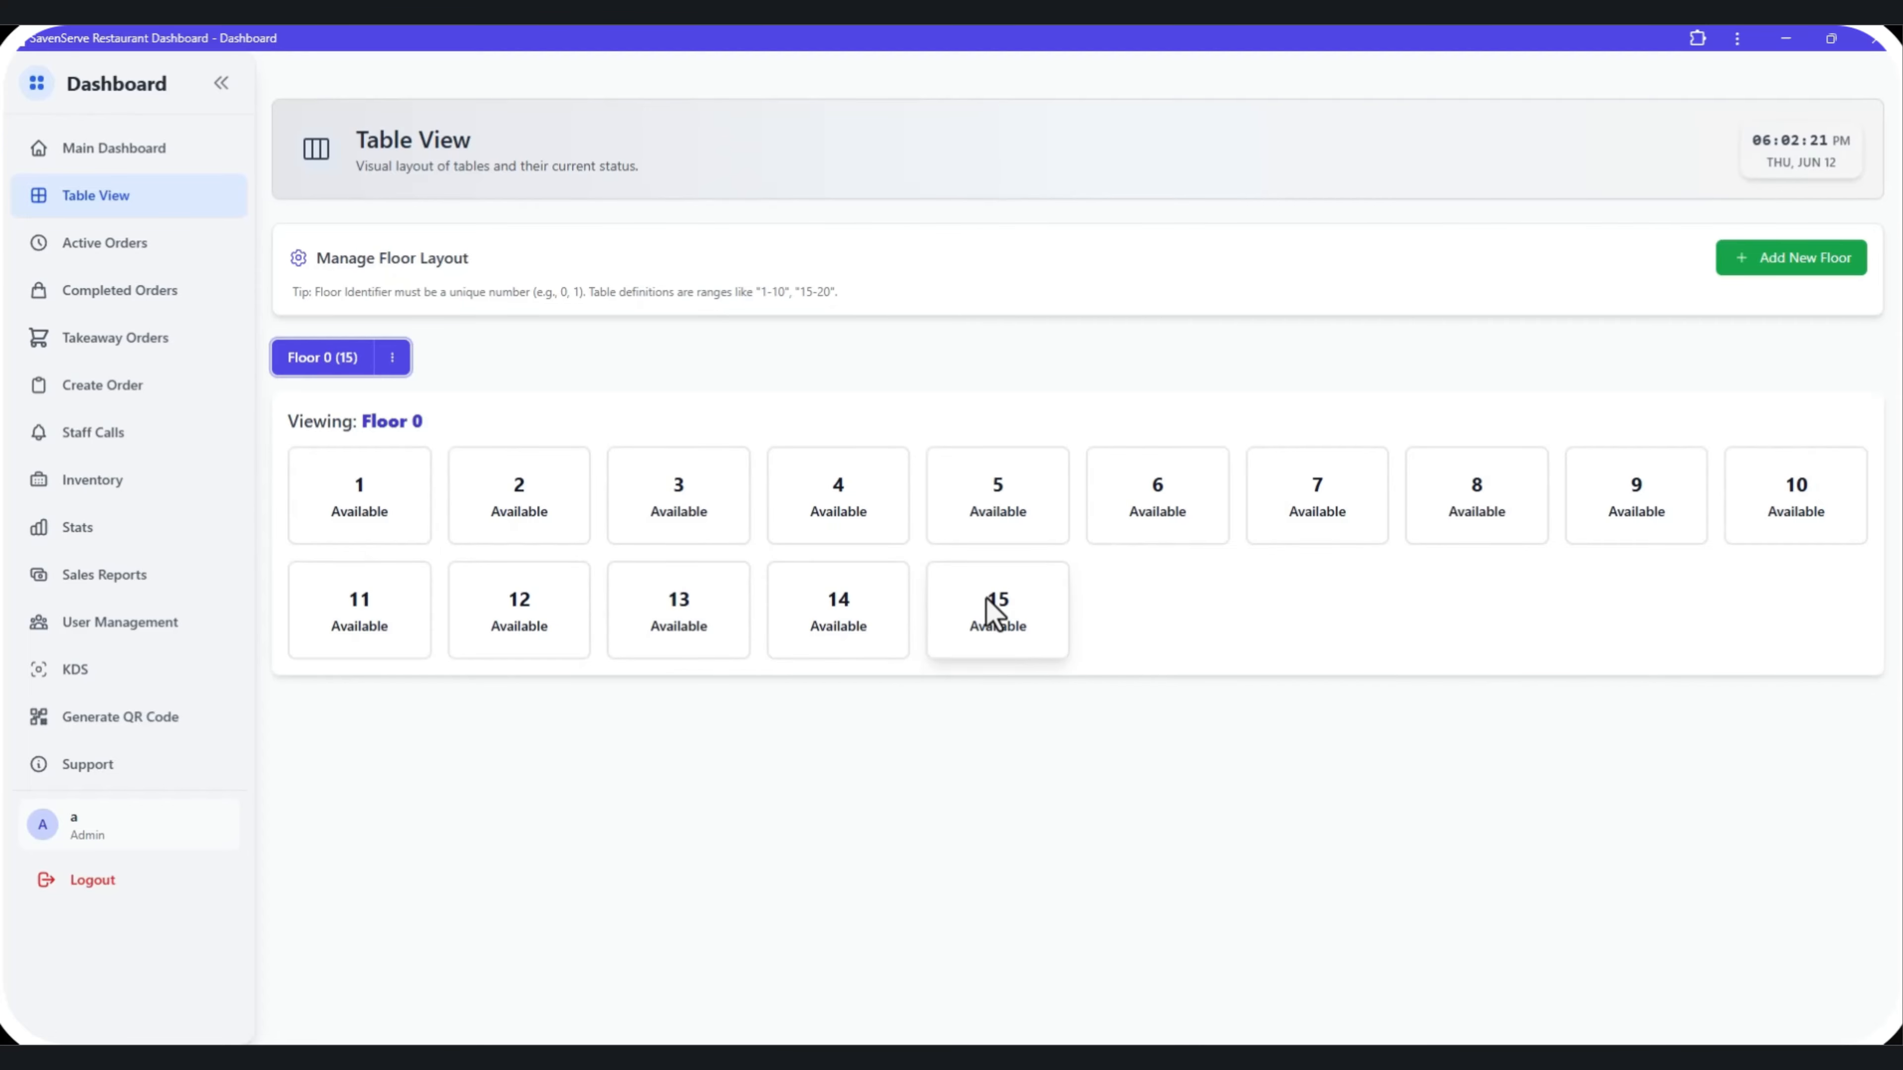
# Check the updated tables on the Create Order page, then return to Table View.
pyautogui.click(157, 385)
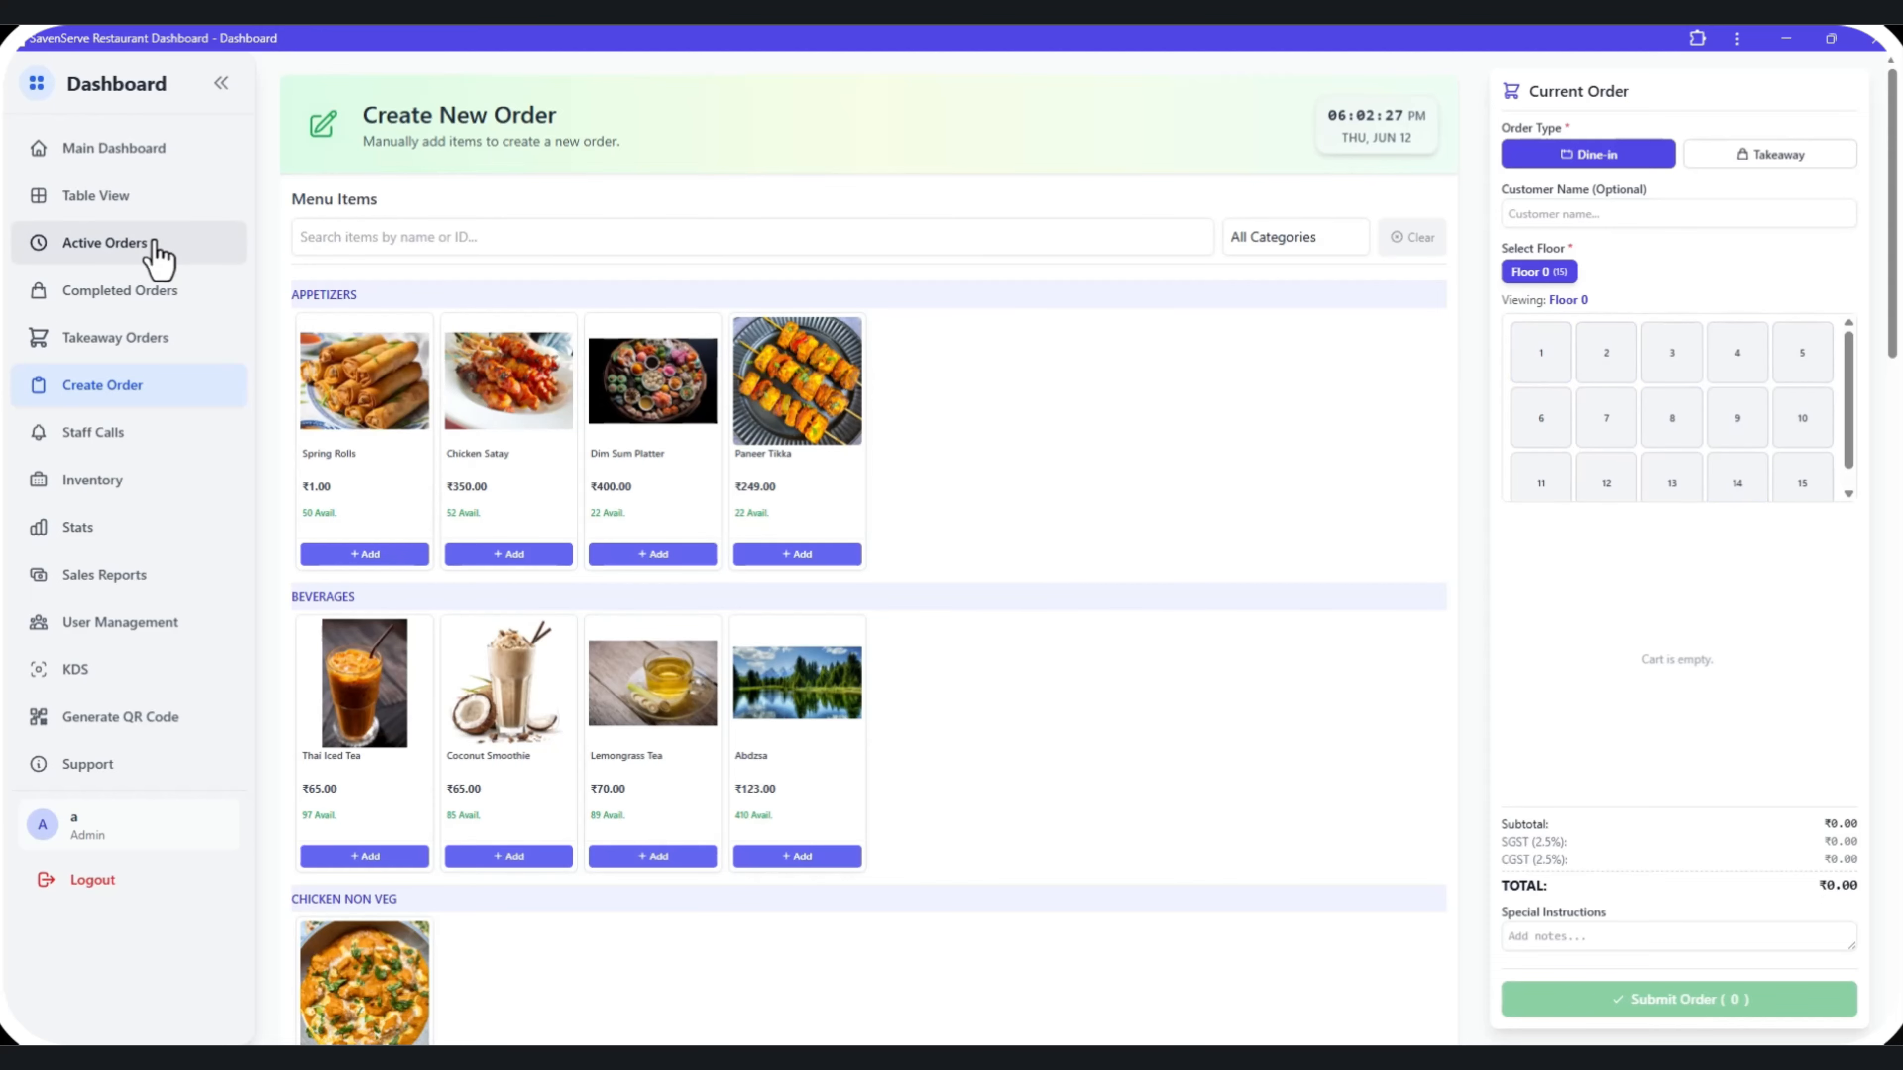
pyautogui.click(151, 203)
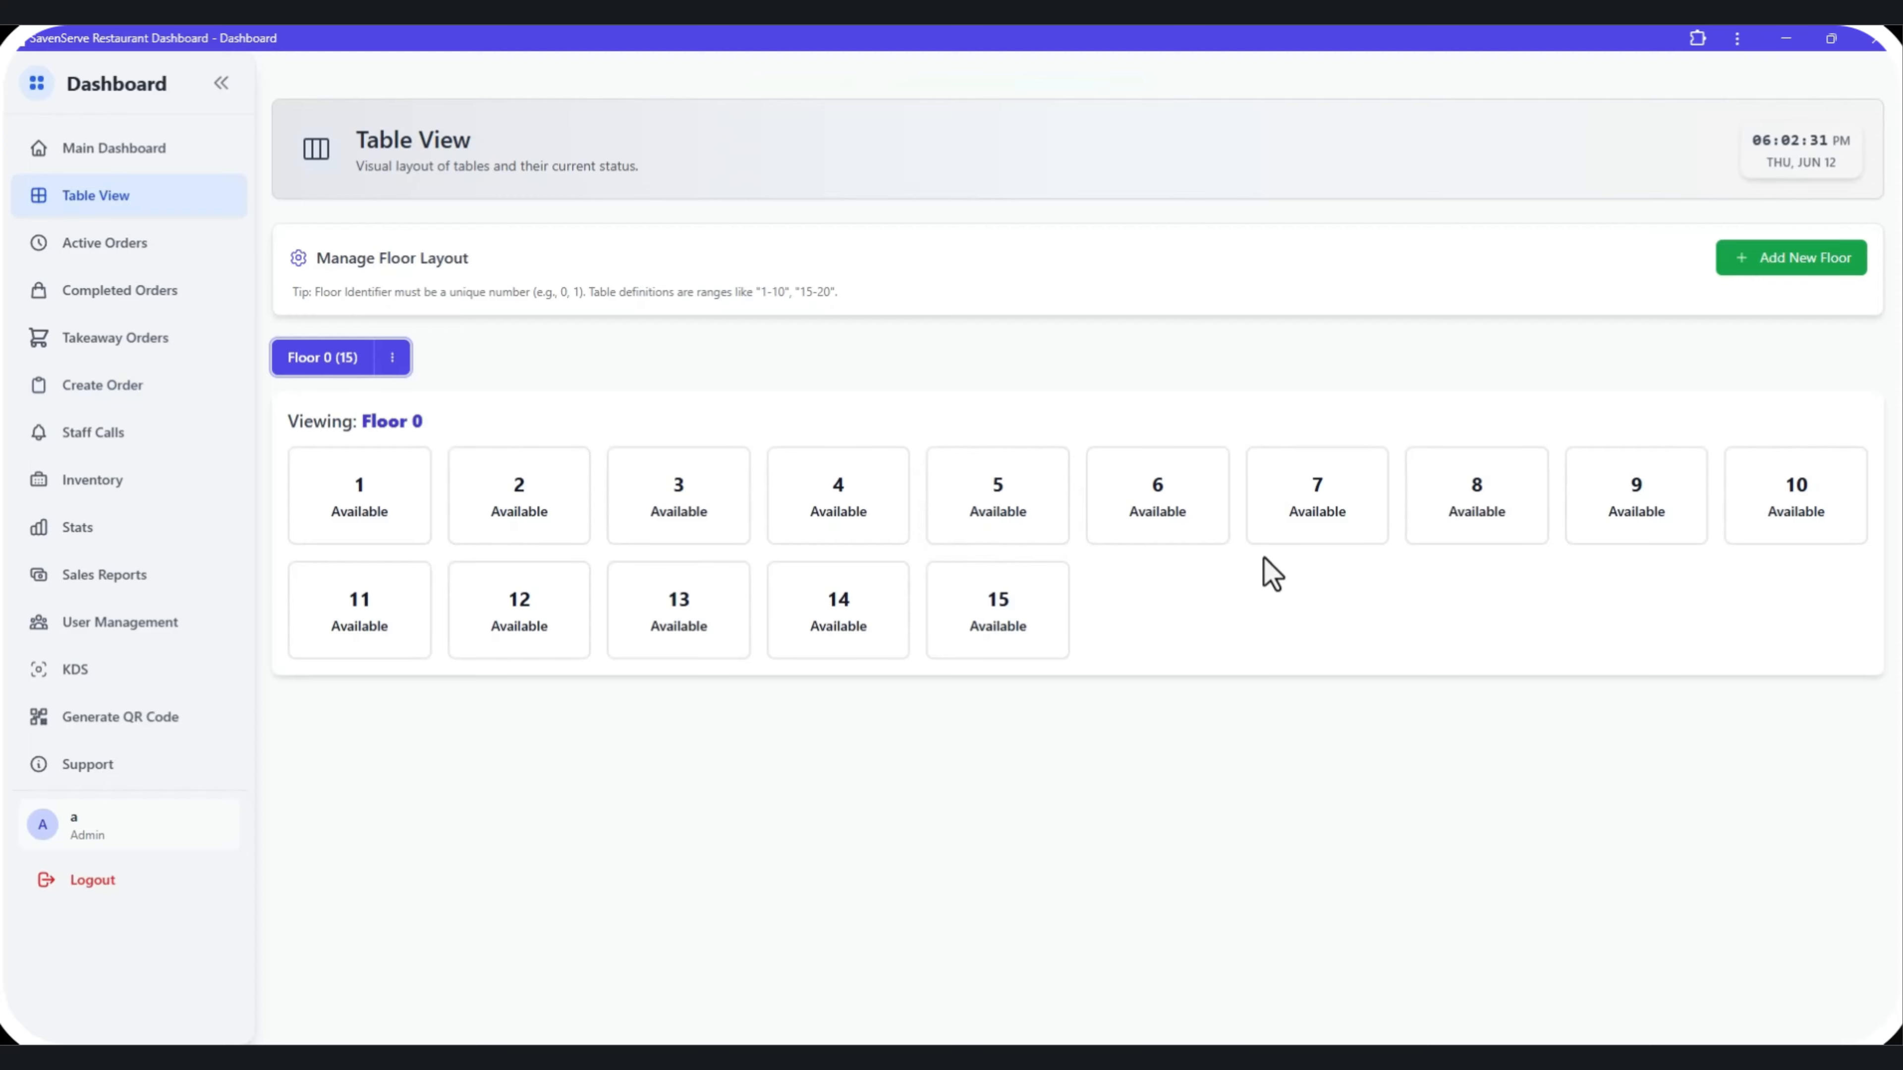
# Try to add another floor with identifier 0 and table range 10-20.
pyautogui.click(1829, 258)
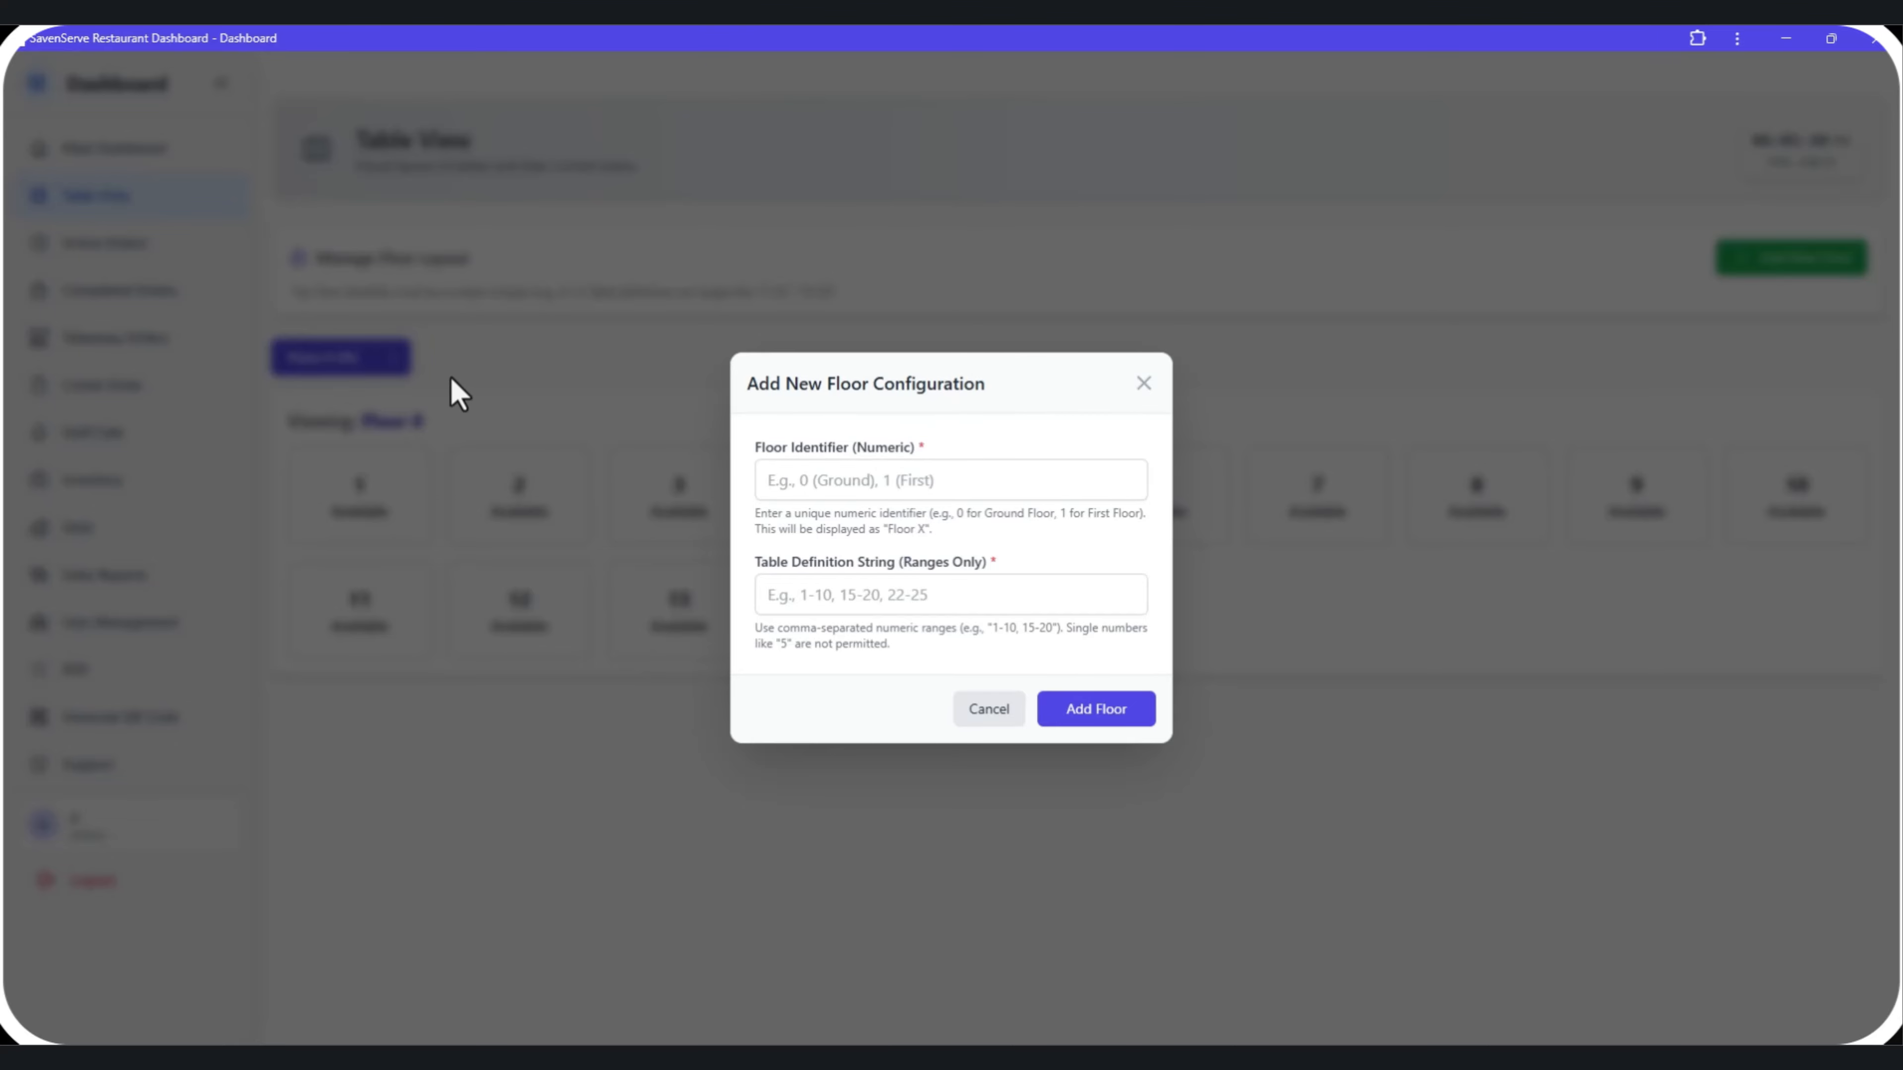
pyautogui.click(768, 488)
pyautogui.write('0')
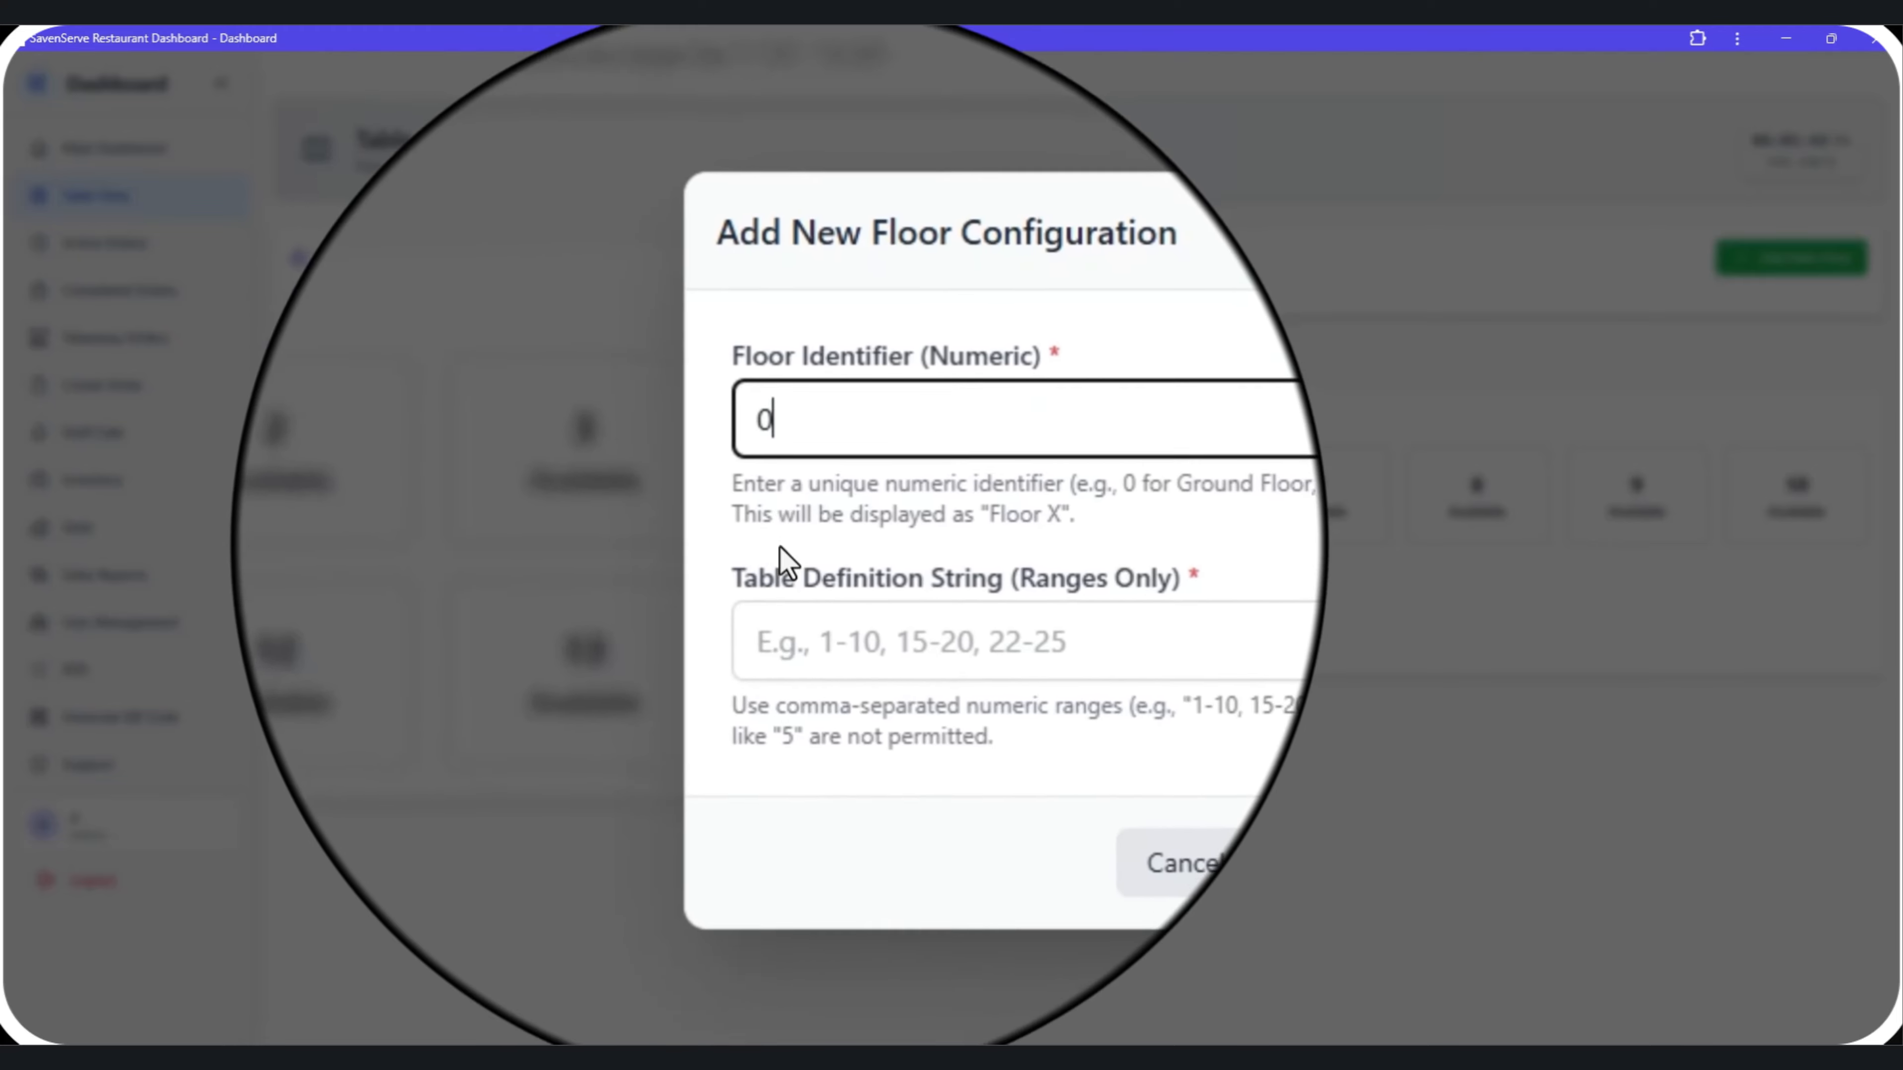
pyautogui.click(785, 604)
pyautogui.write('10')
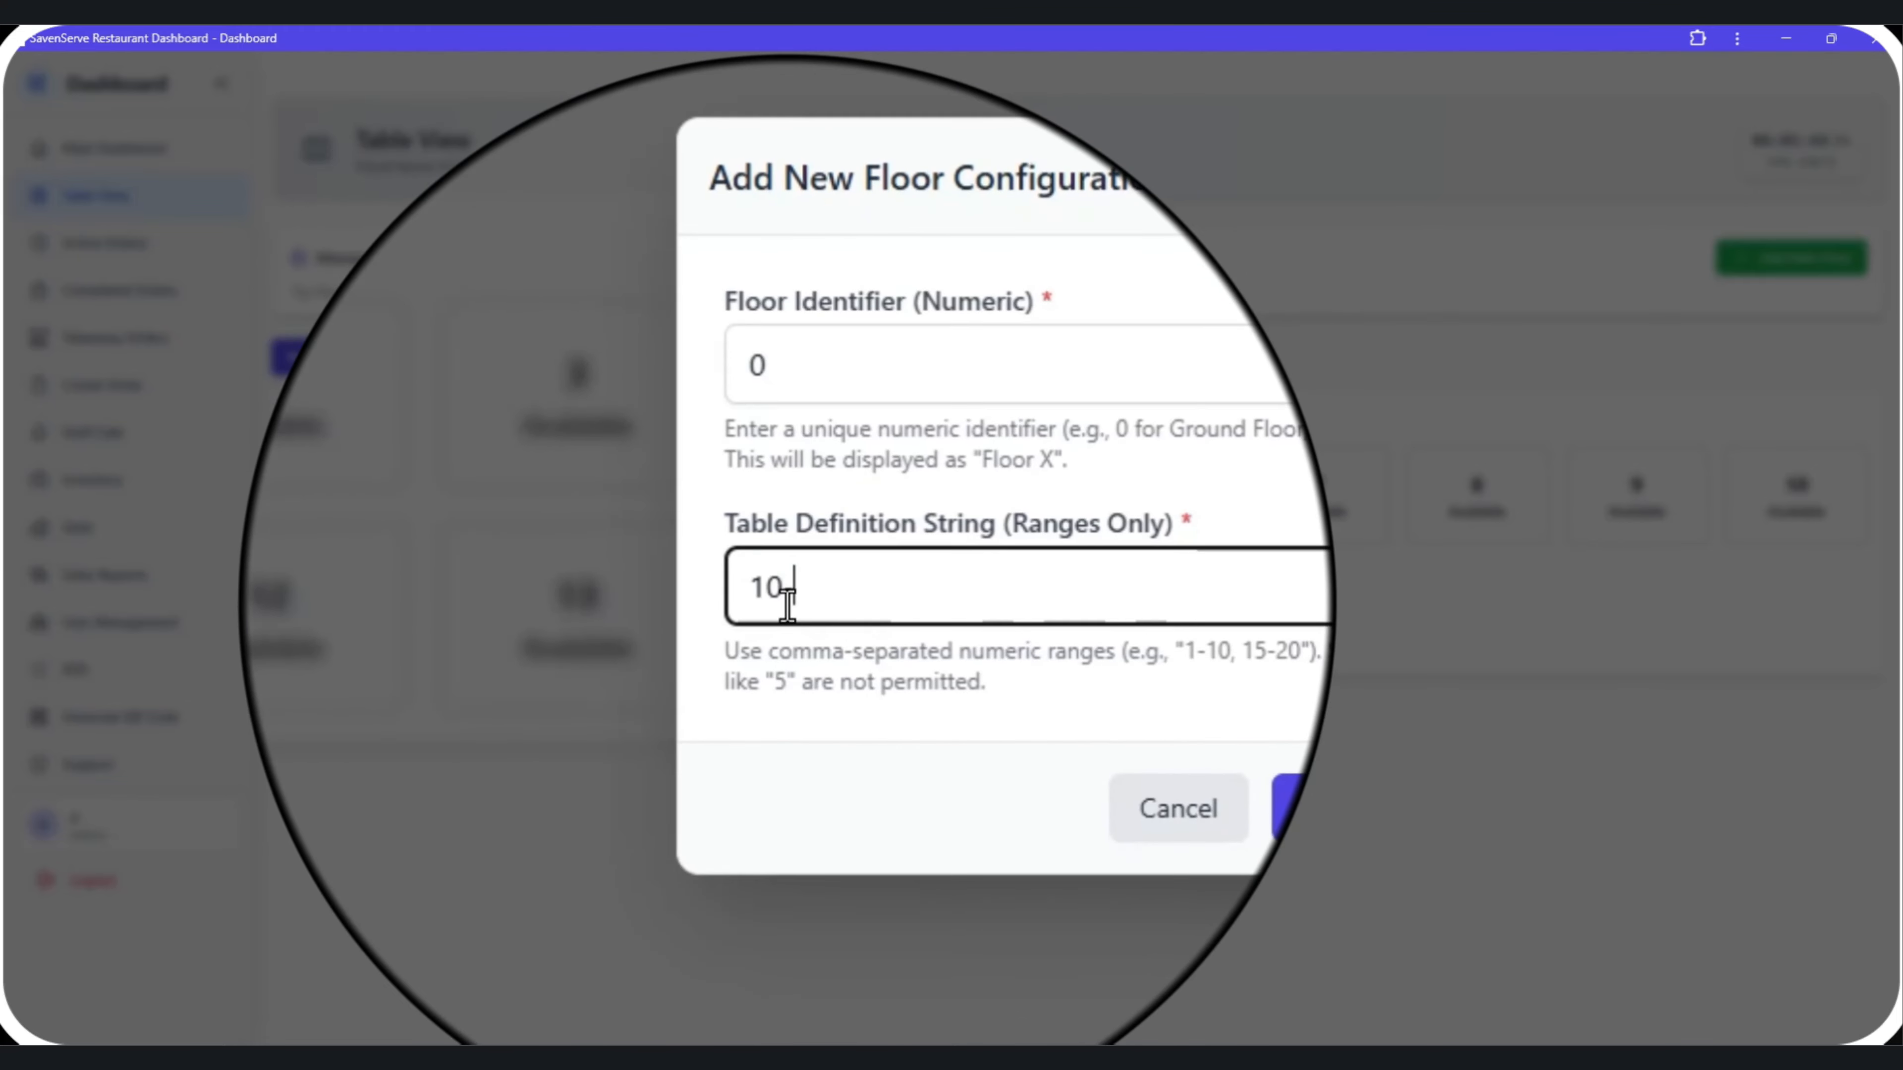
pyautogui.write('-20')
pyautogui.click(1057, 718)
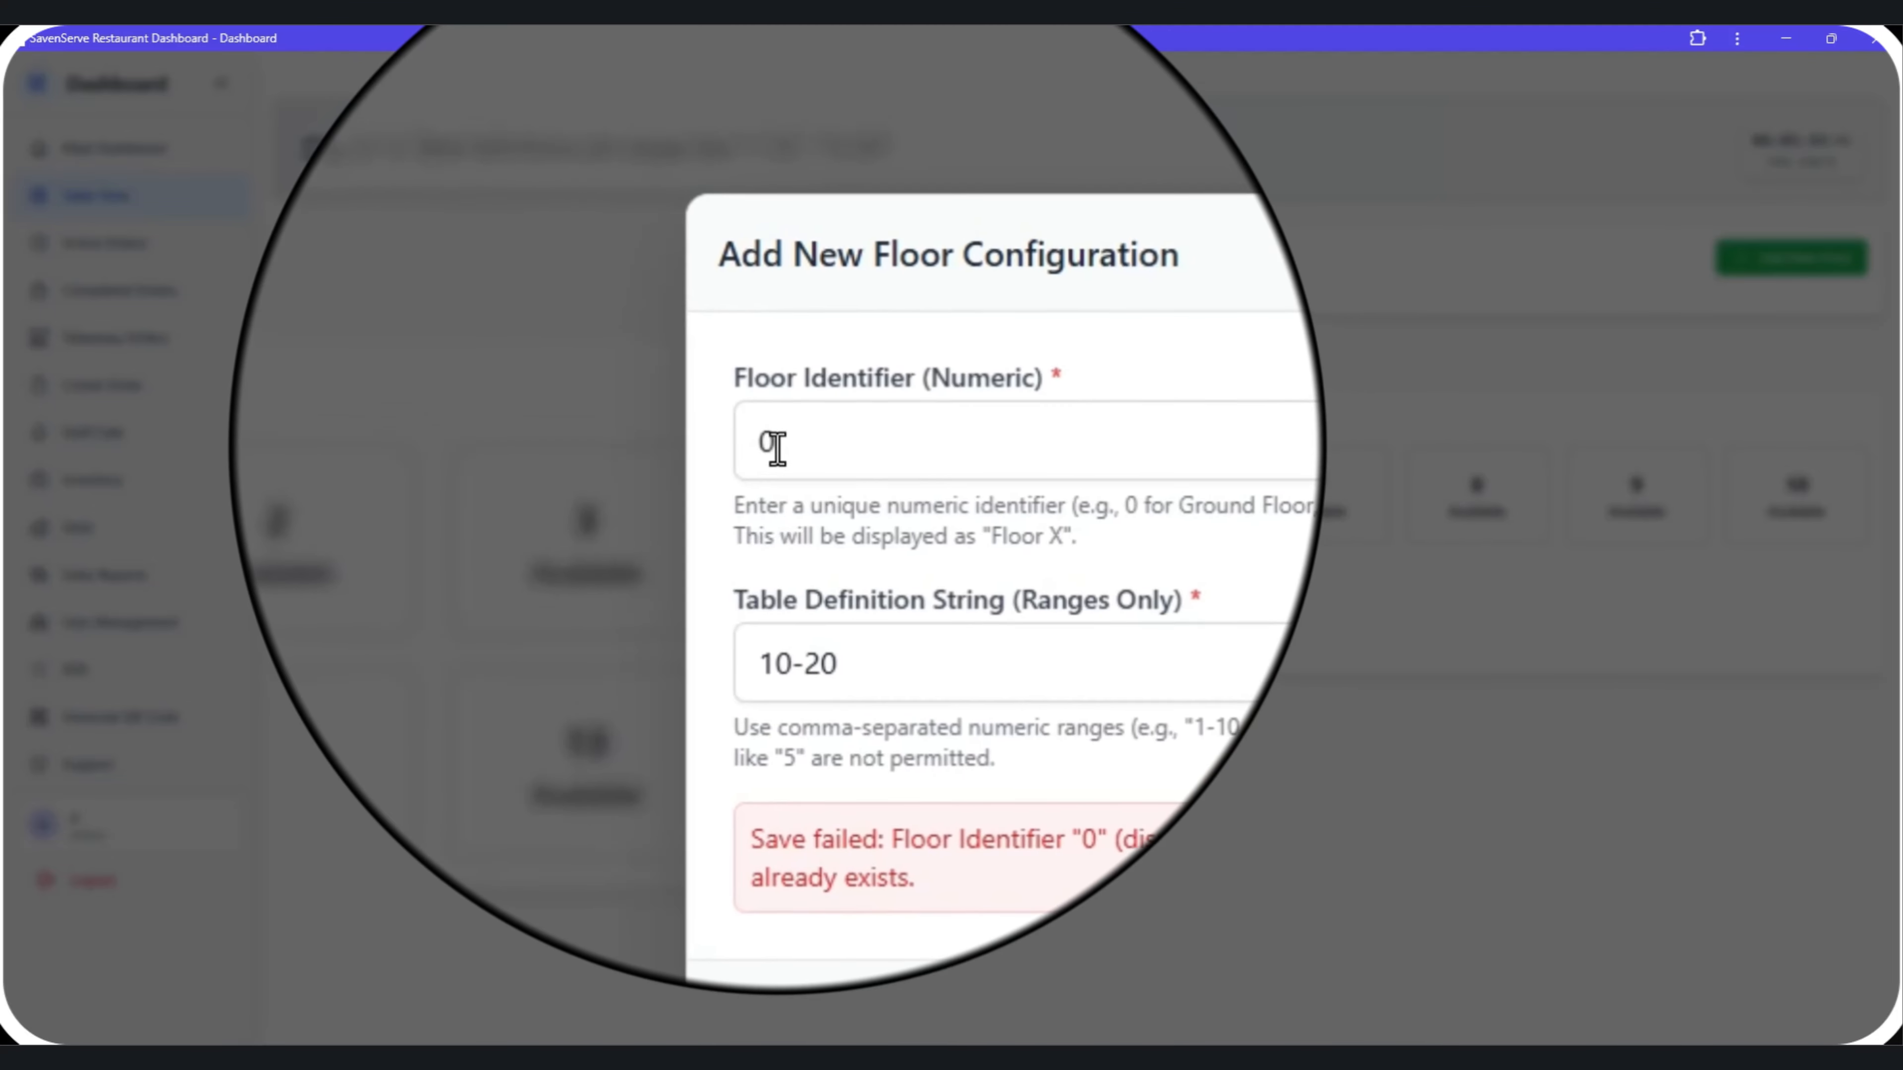
# Set the new floor's identifier to 1 and try adding it with table range 1-15.
pyautogui.moveTo(786, 446); pyautogui.dragTo(758, 445)
pyautogui.write('1')
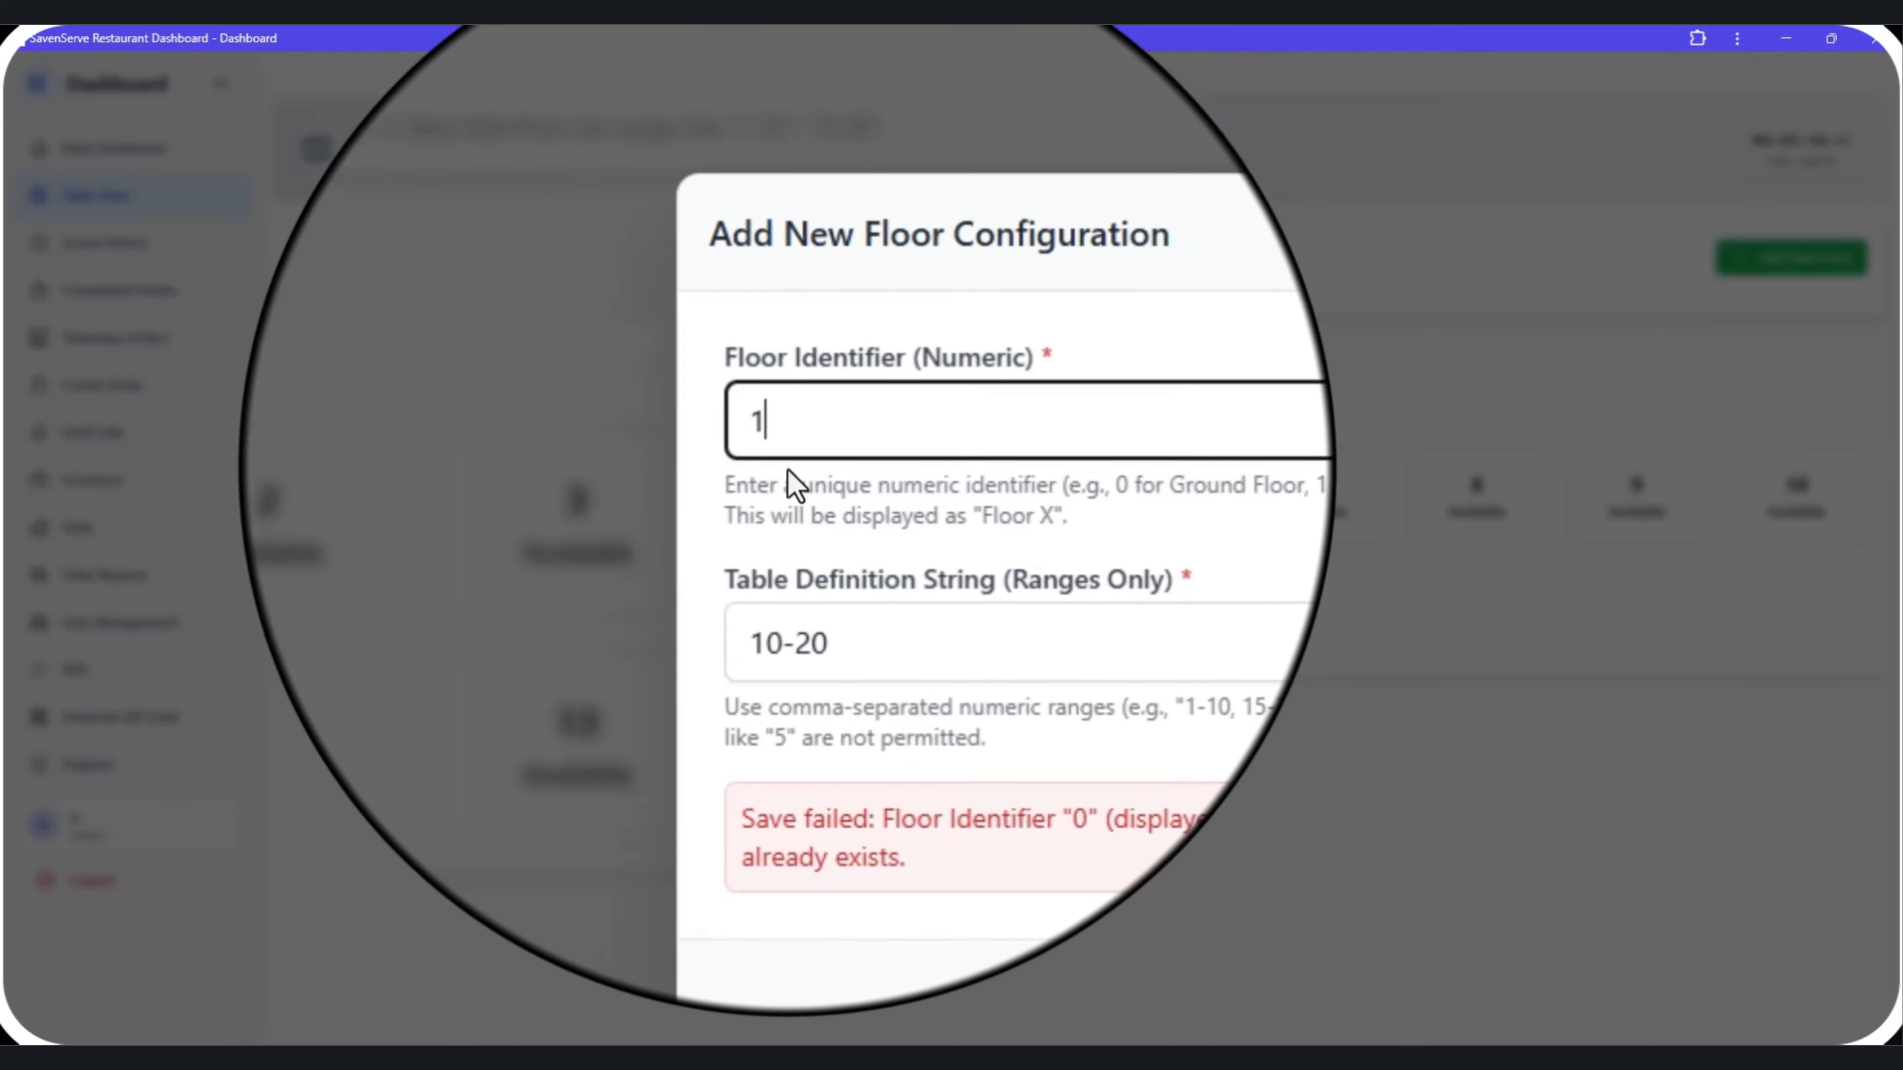
pyautogui.moveTo(815, 558); pyautogui.dragTo(752, 570)
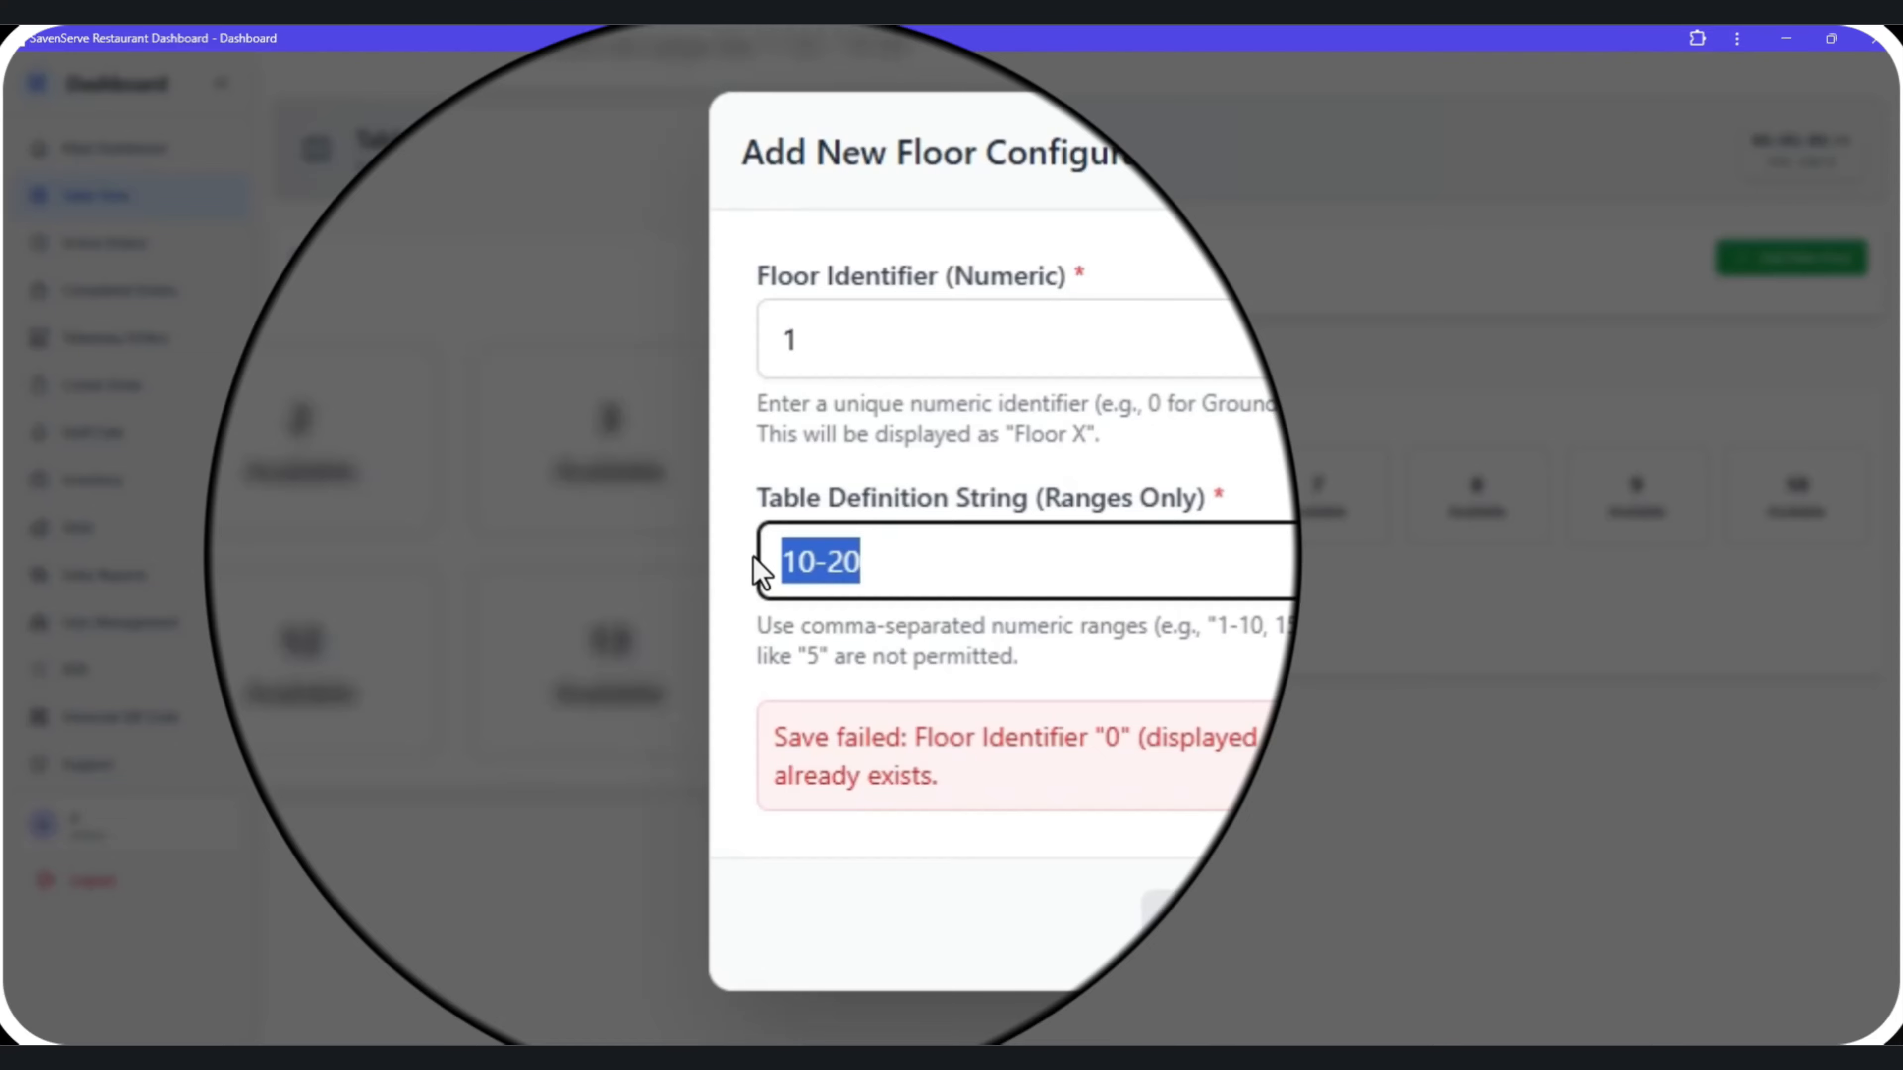
pyautogui.write('1-15')
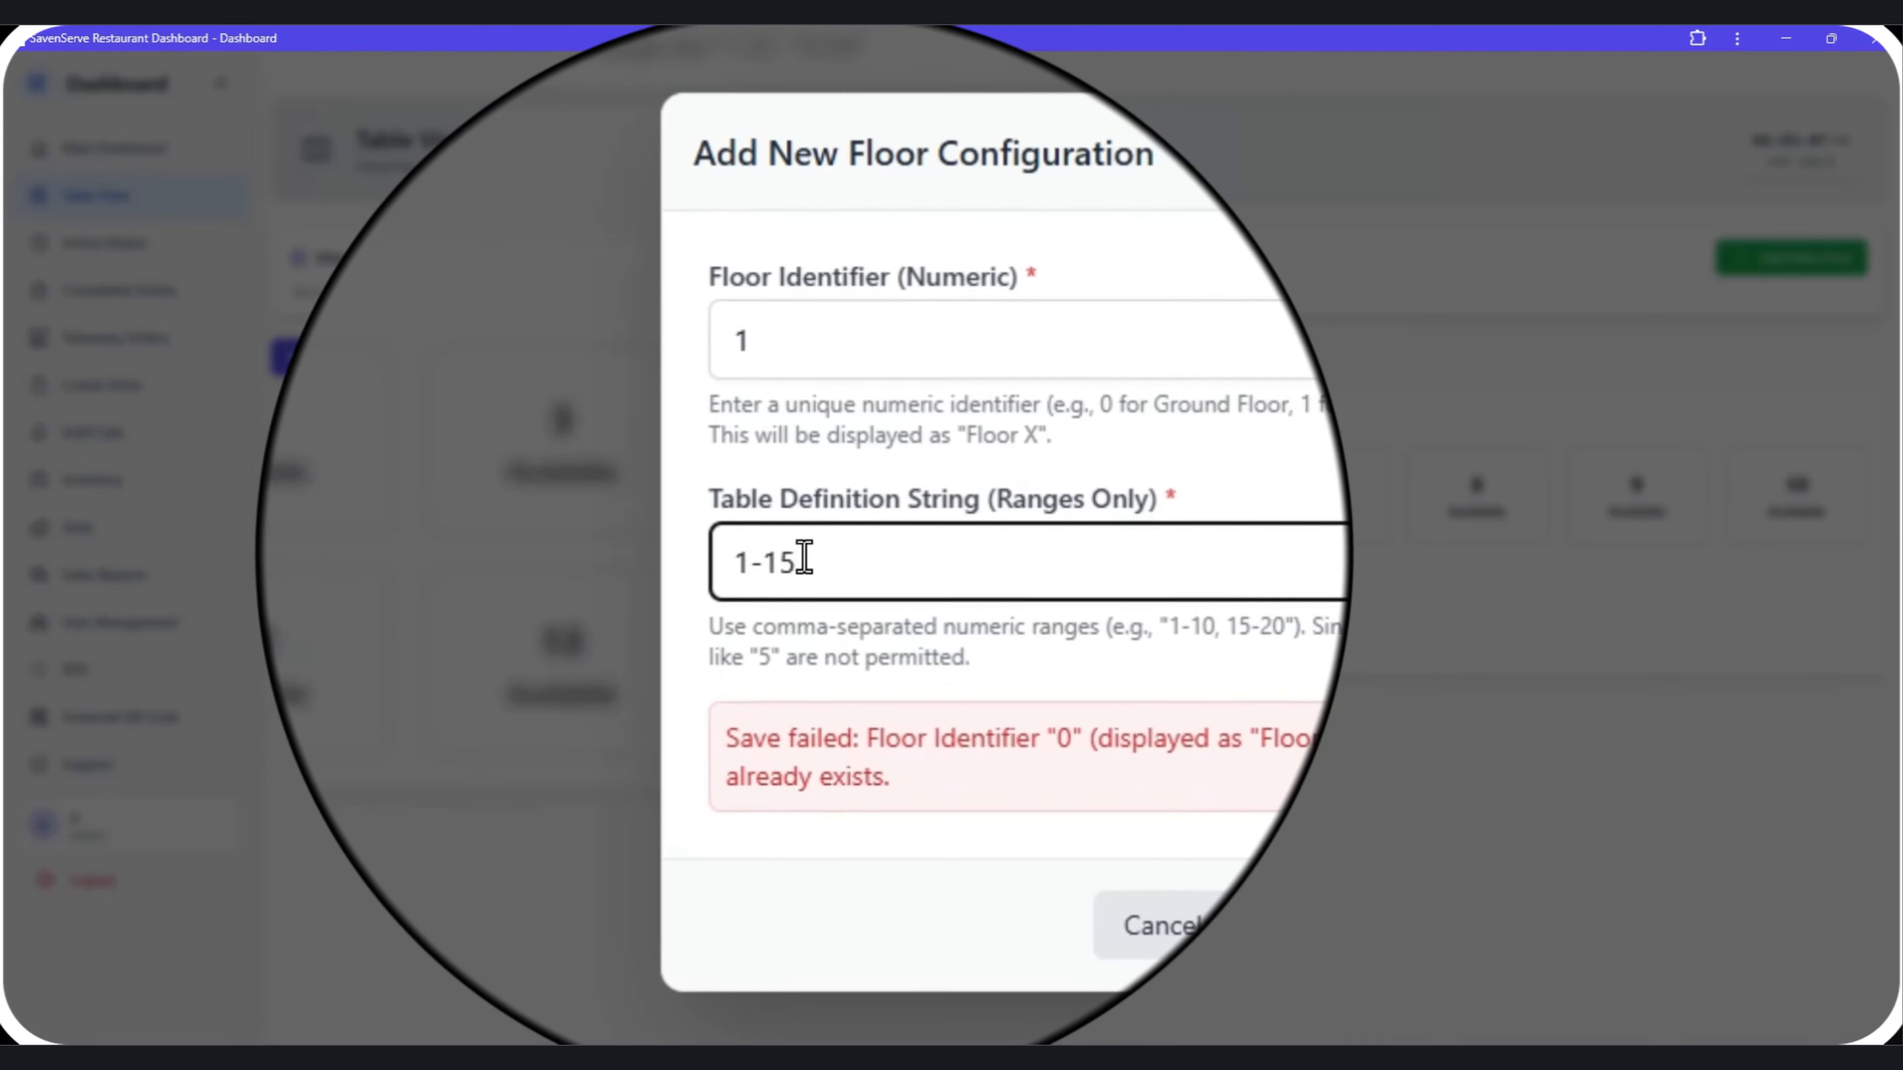
pyautogui.click(1062, 757)
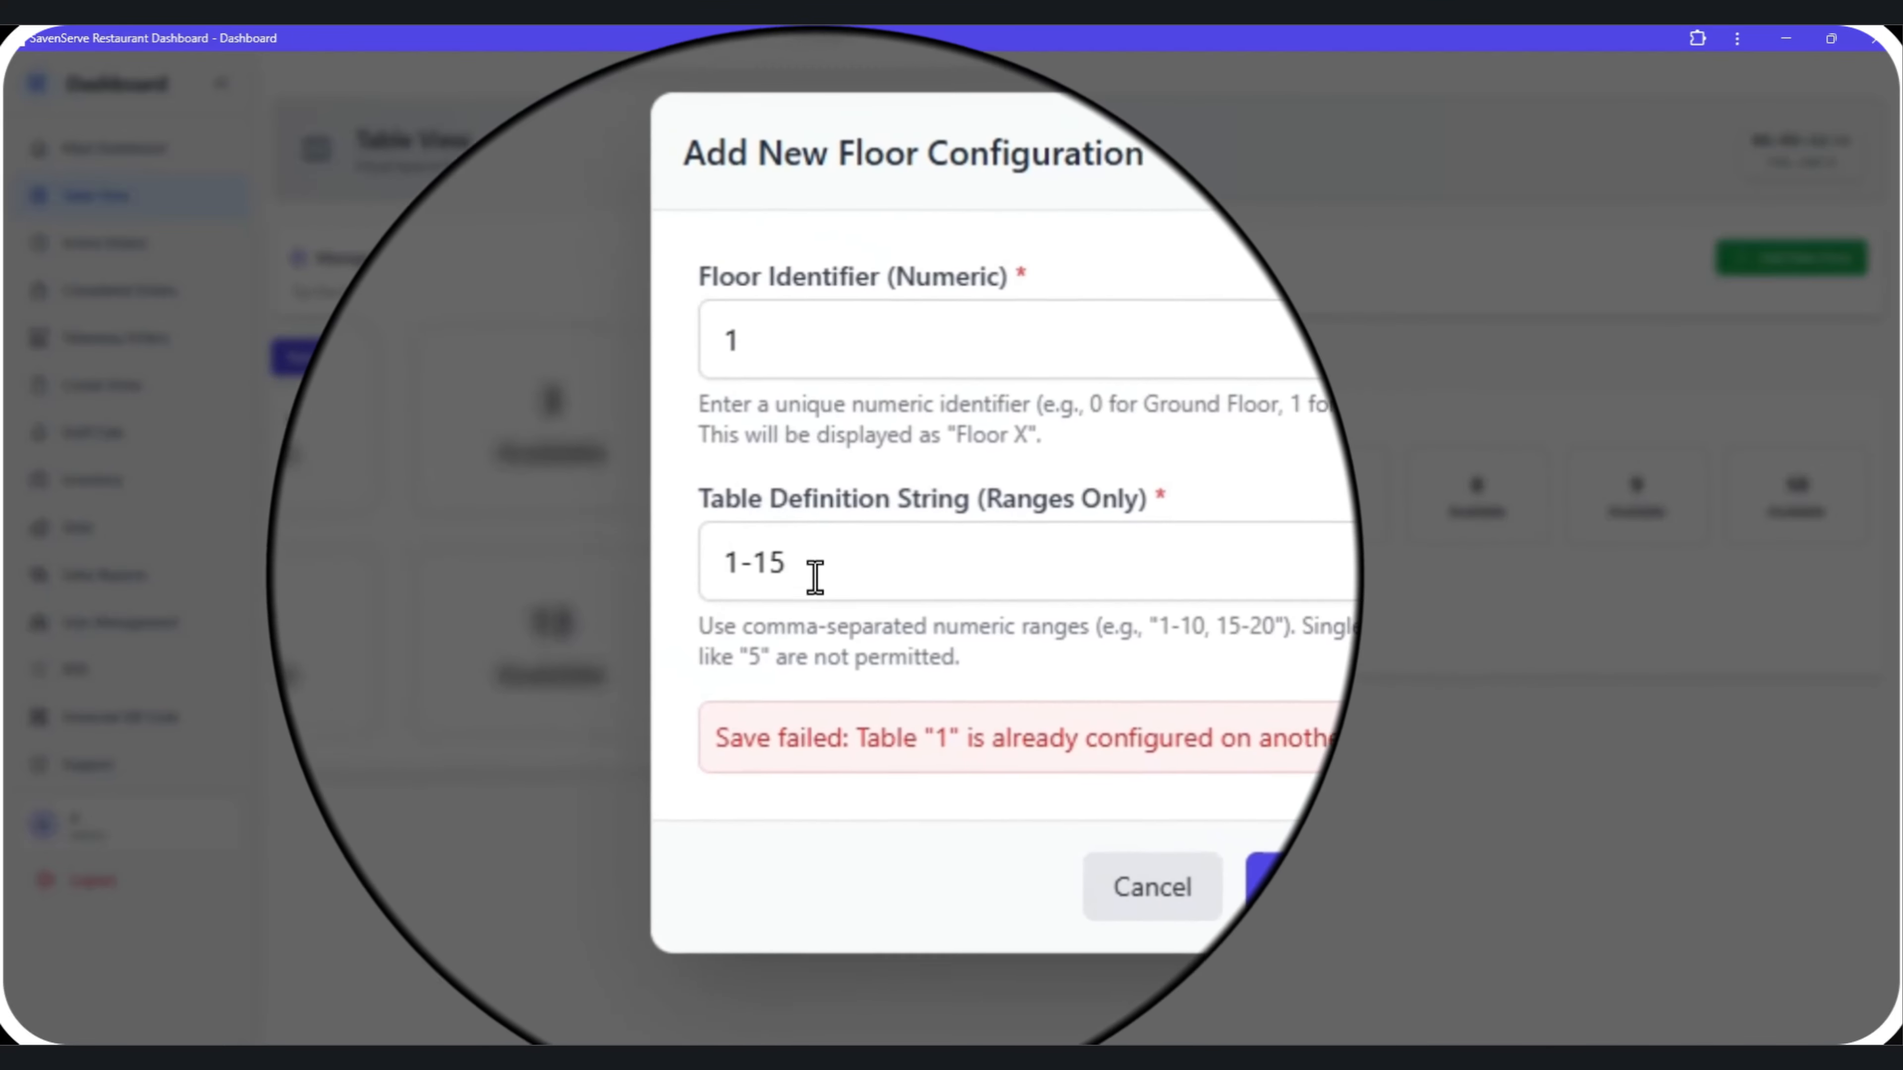
# Try adding the floor with table range 15-20 instead.
pyautogui.moveTo(814, 576); pyautogui.dragTo(723, 563)
pyautogui.write('15-20')
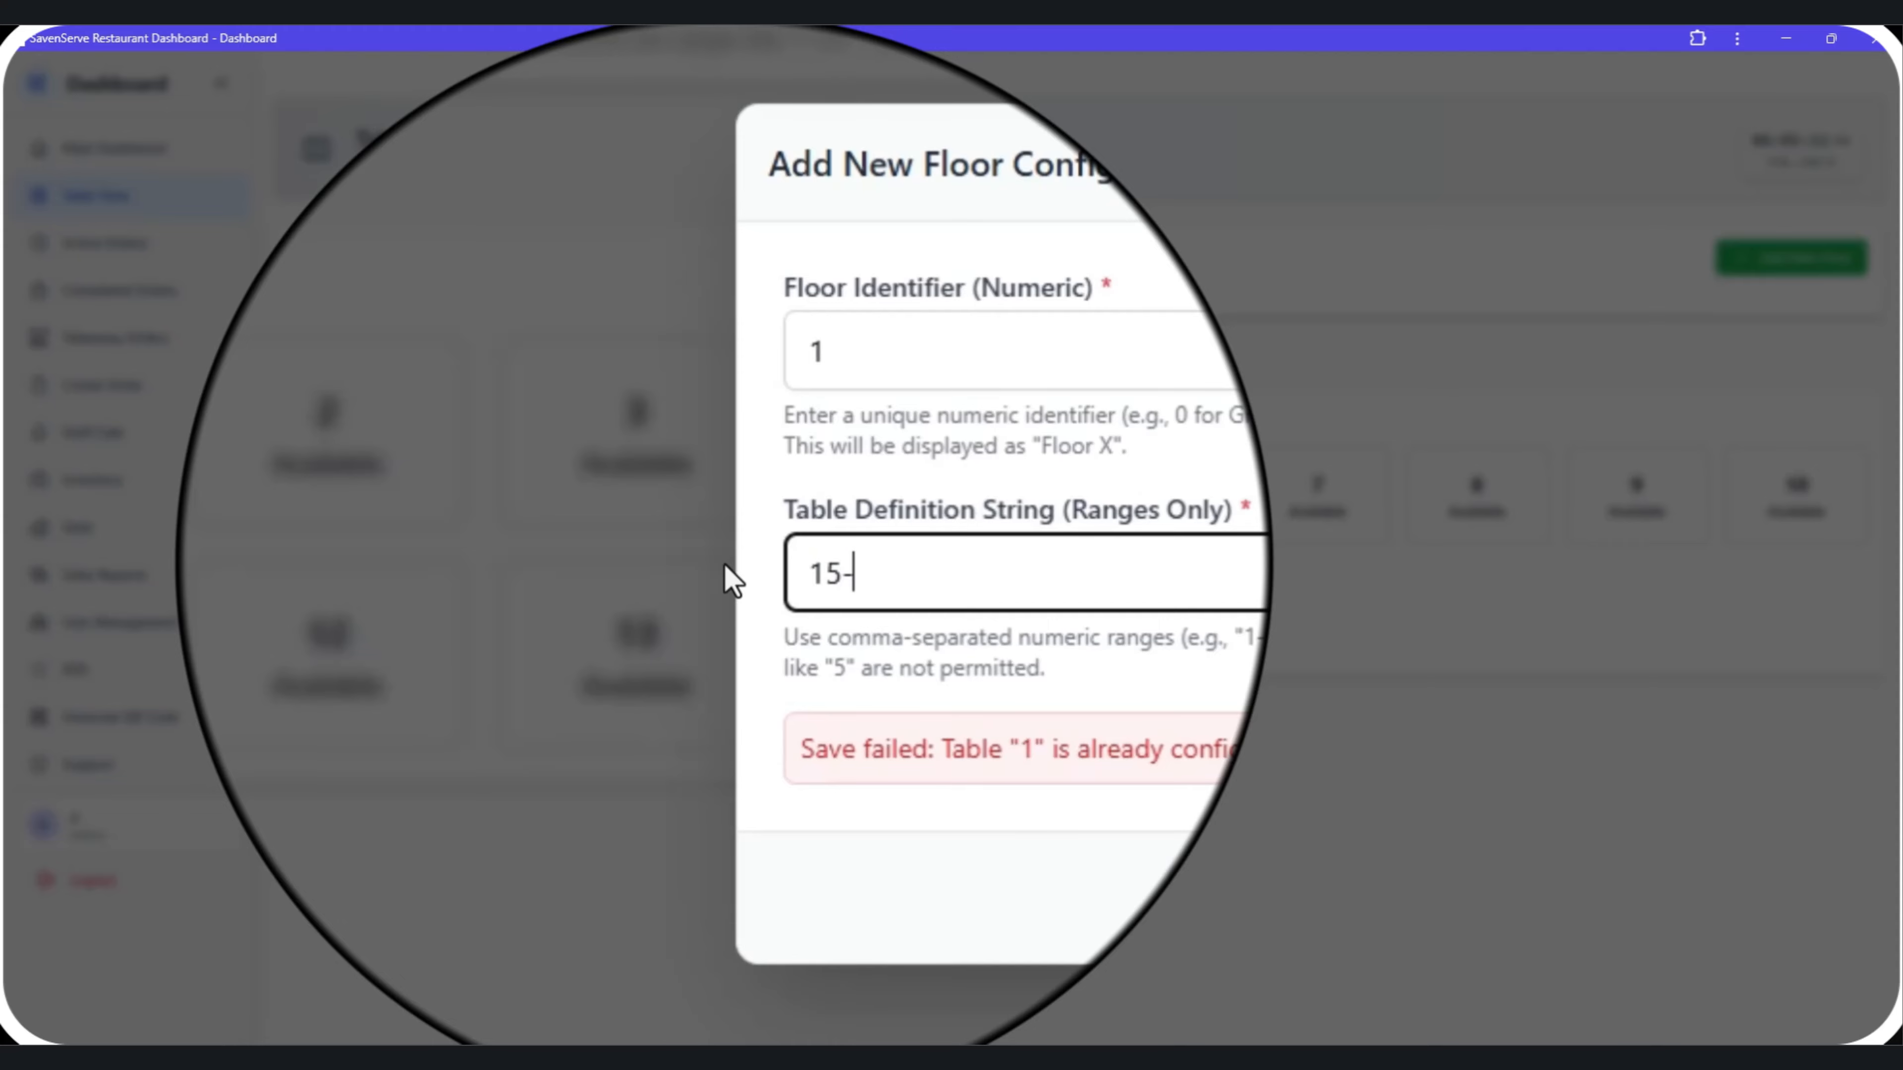
pyautogui.click(1083, 746)
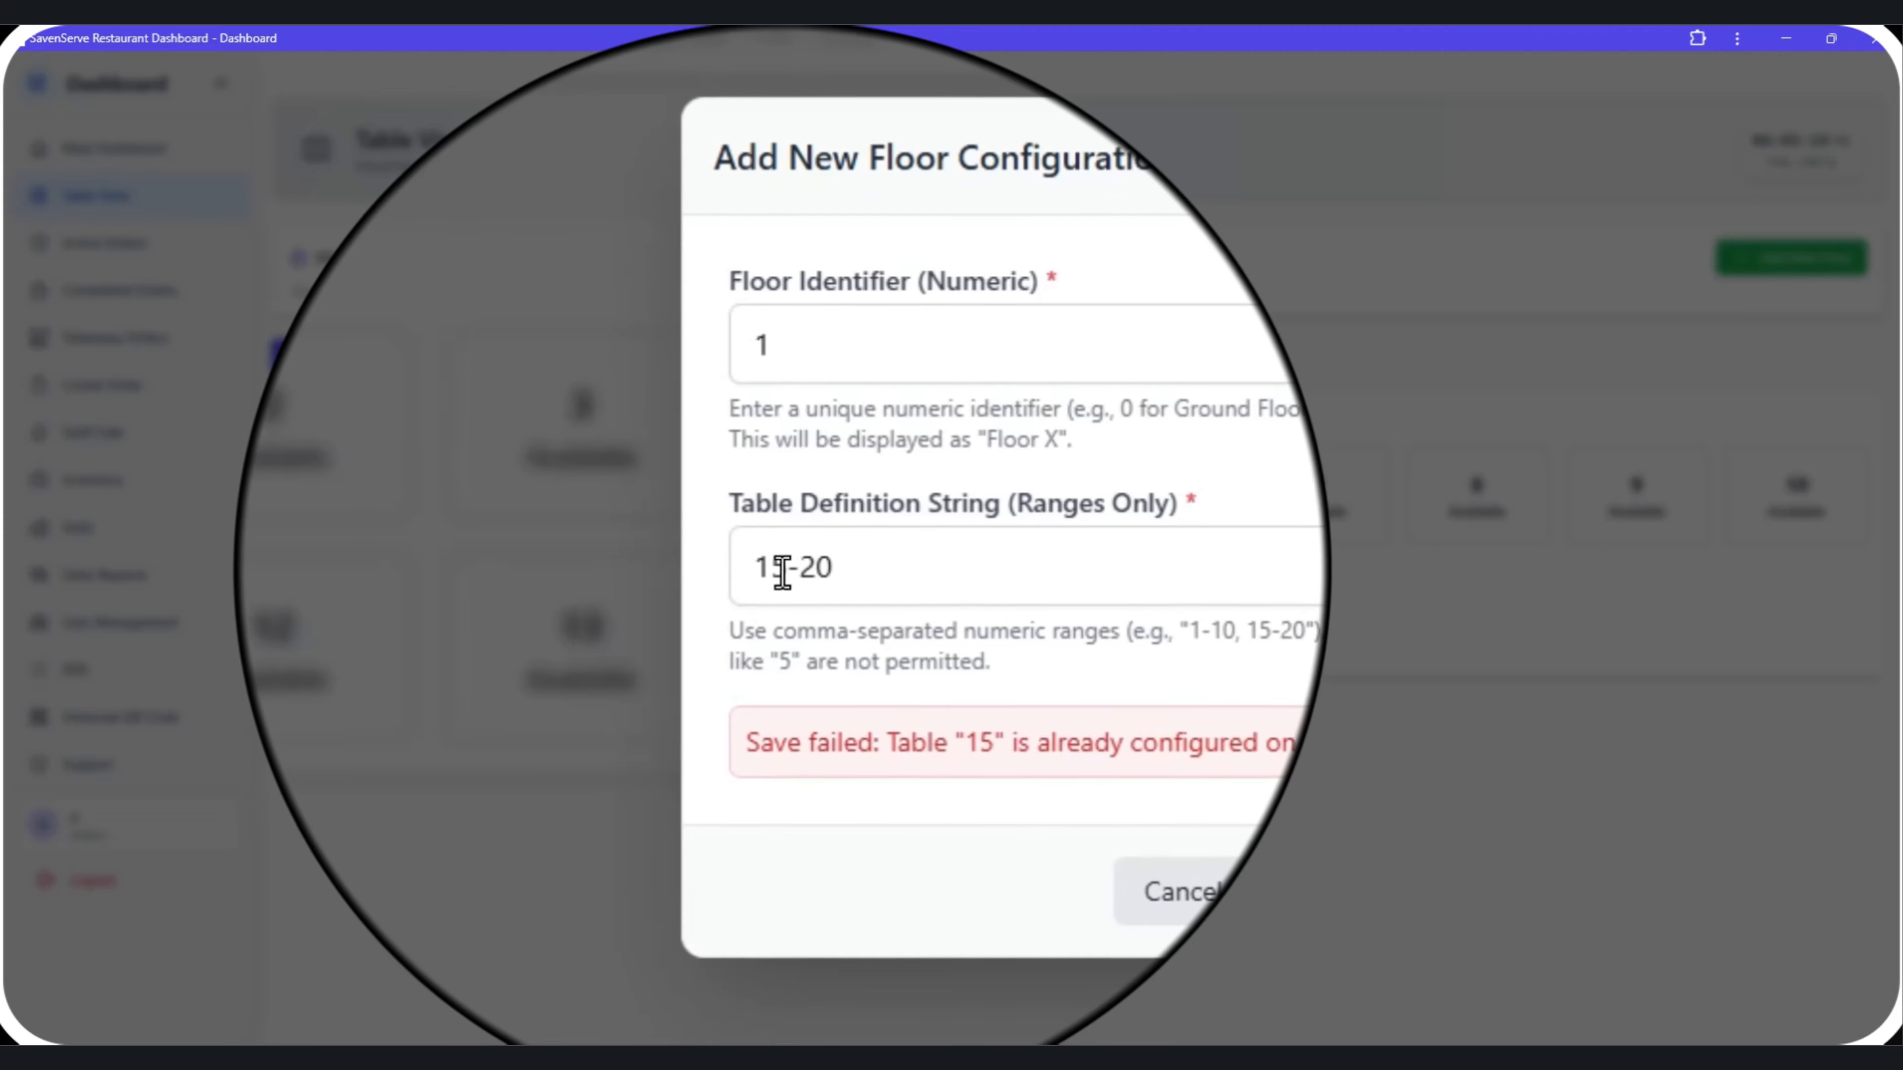
# Set the table range to 16-20, add the floor, and switch to viewing Floor 1.
pyautogui.click(778, 556)
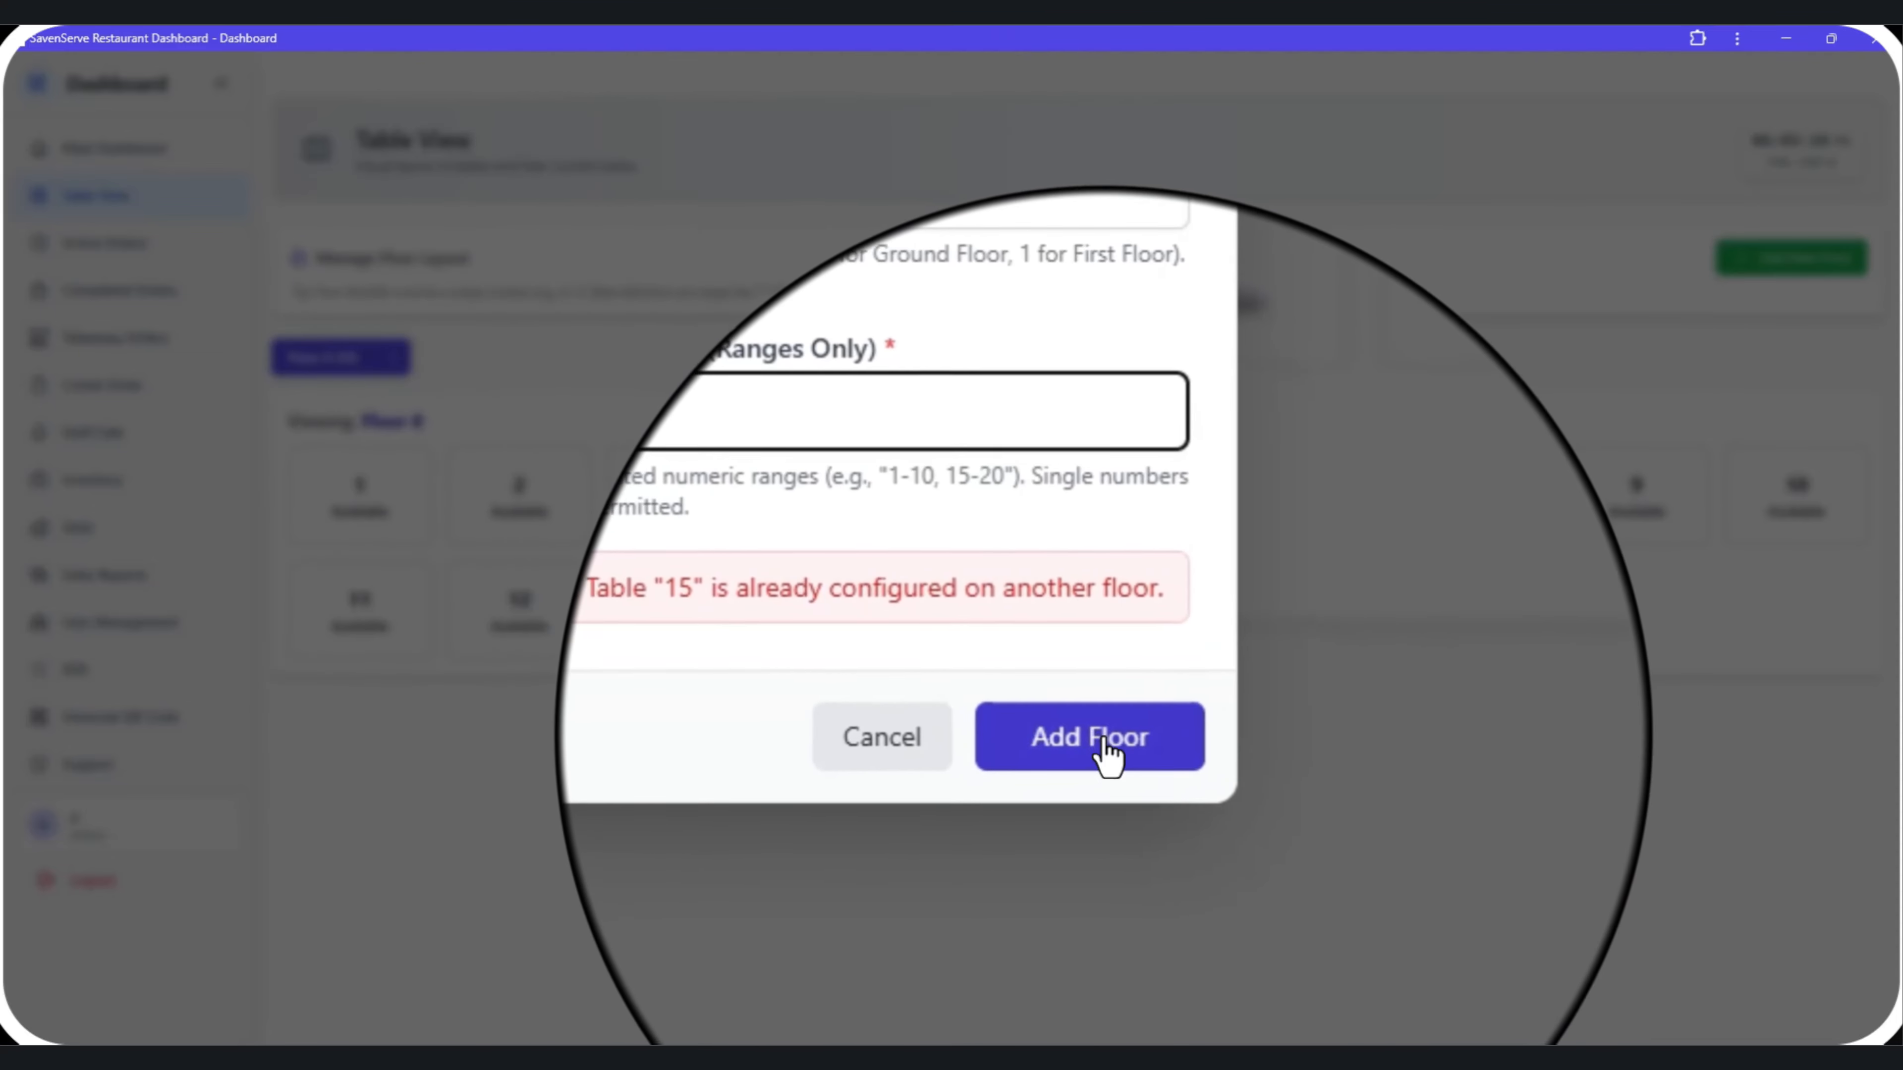
pyautogui.click(1105, 741)
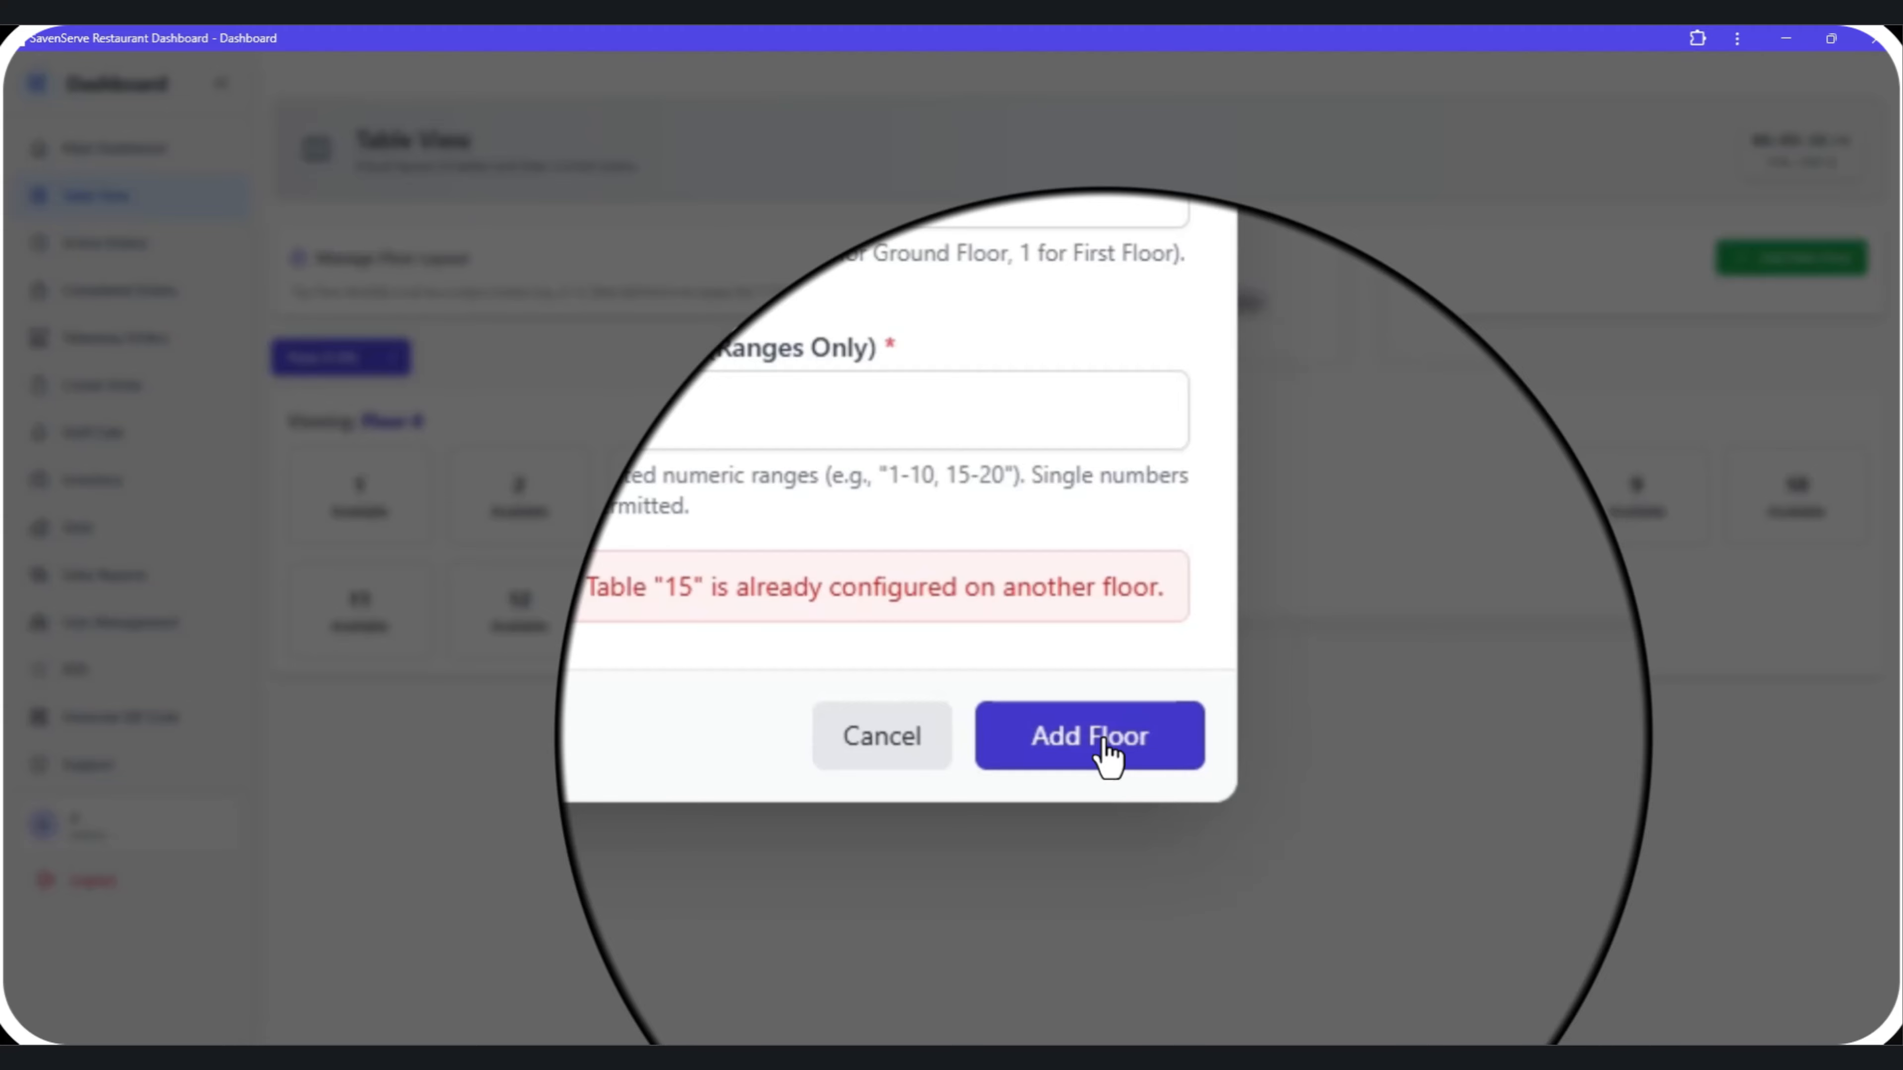
pyautogui.click(1104, 743)
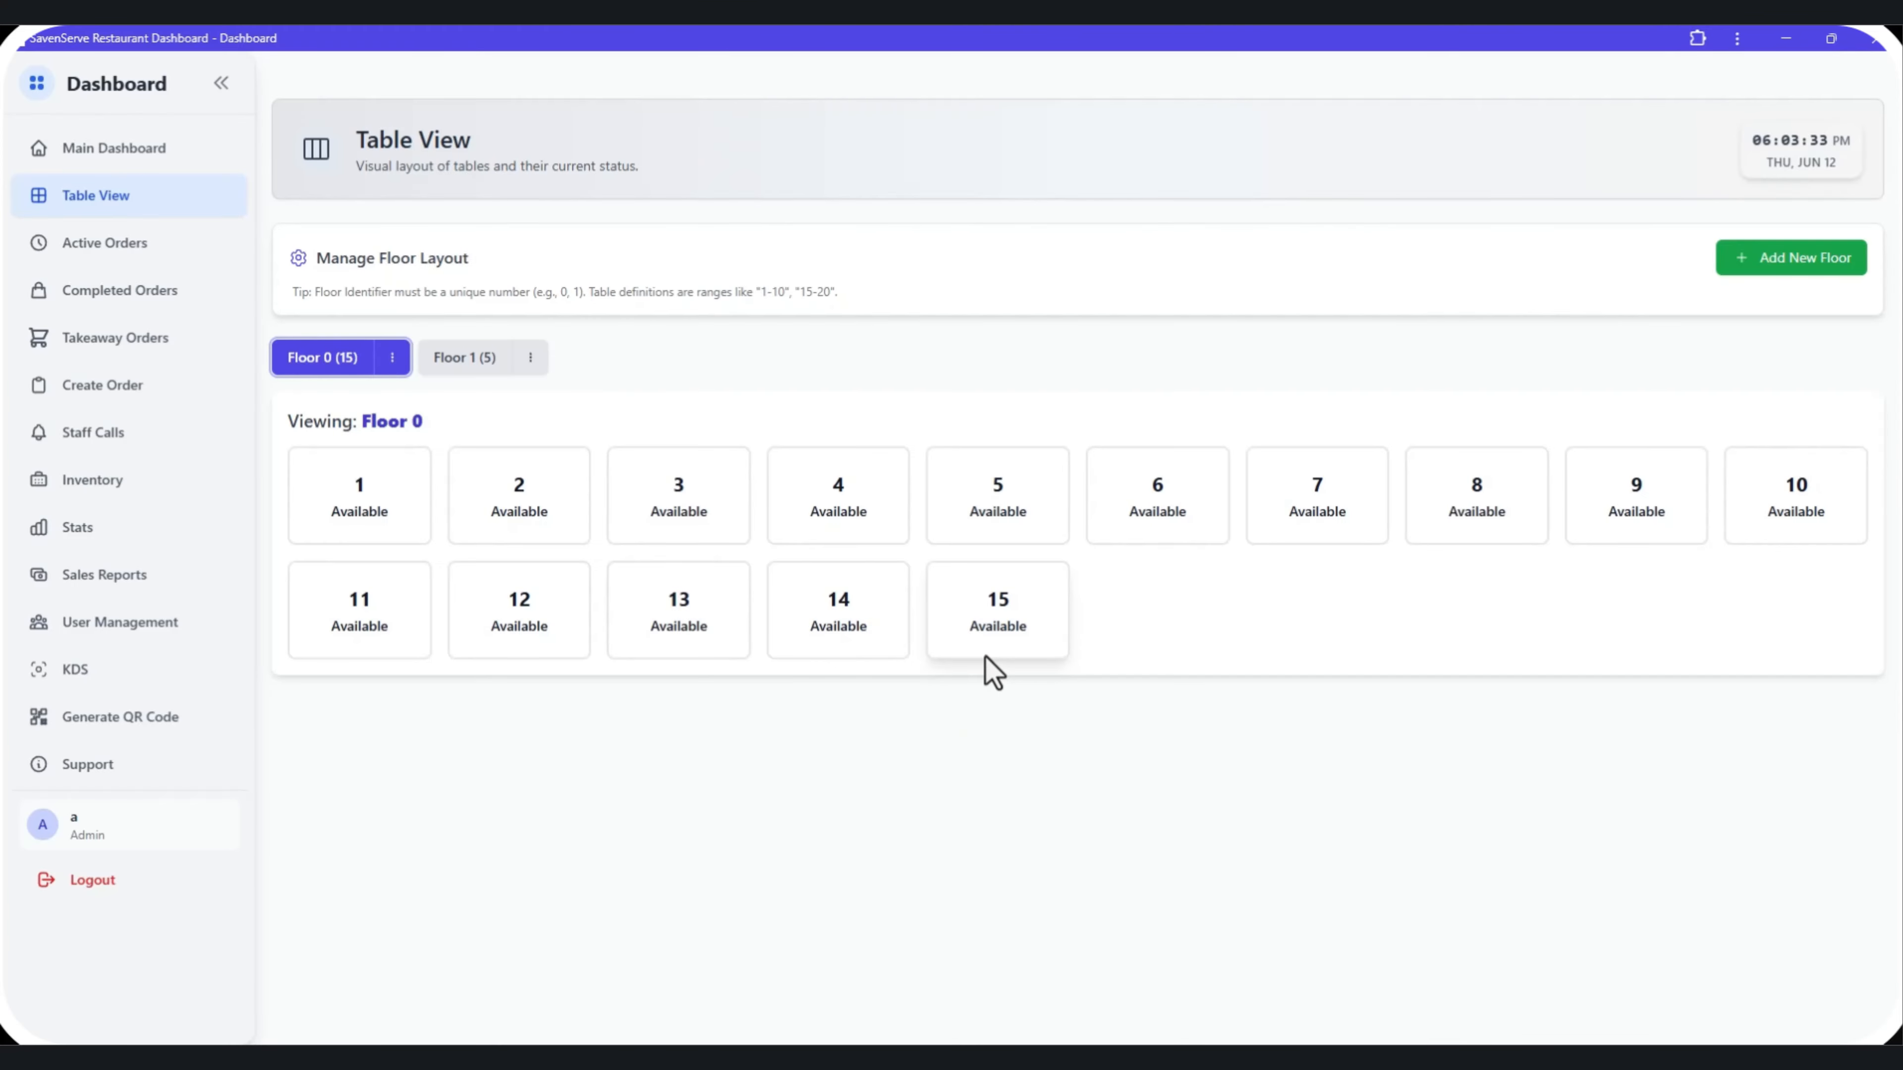
pyautogui.click(461, 370)
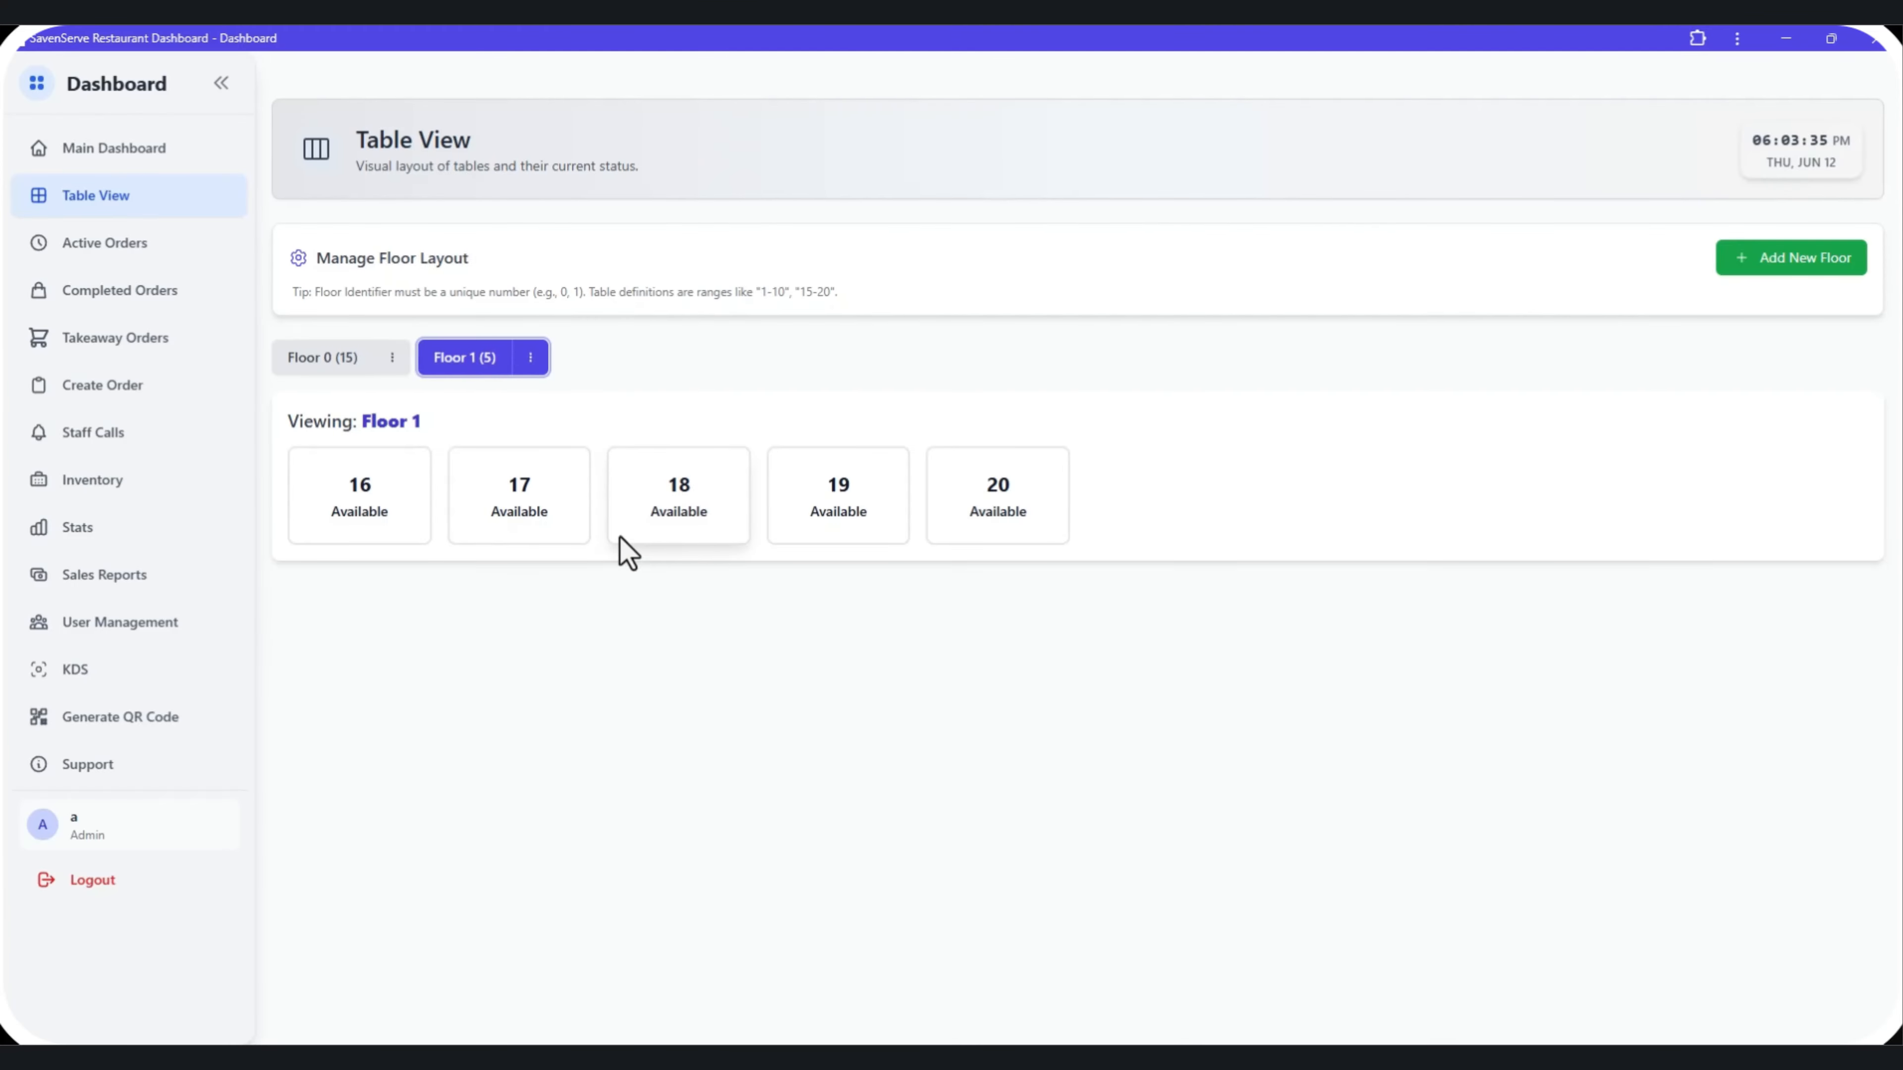
# Switch to Floor 0 and review its table statuses across the Main Dashboard, Table View and Active Orders pages.
pyautogui.click(325, 366)
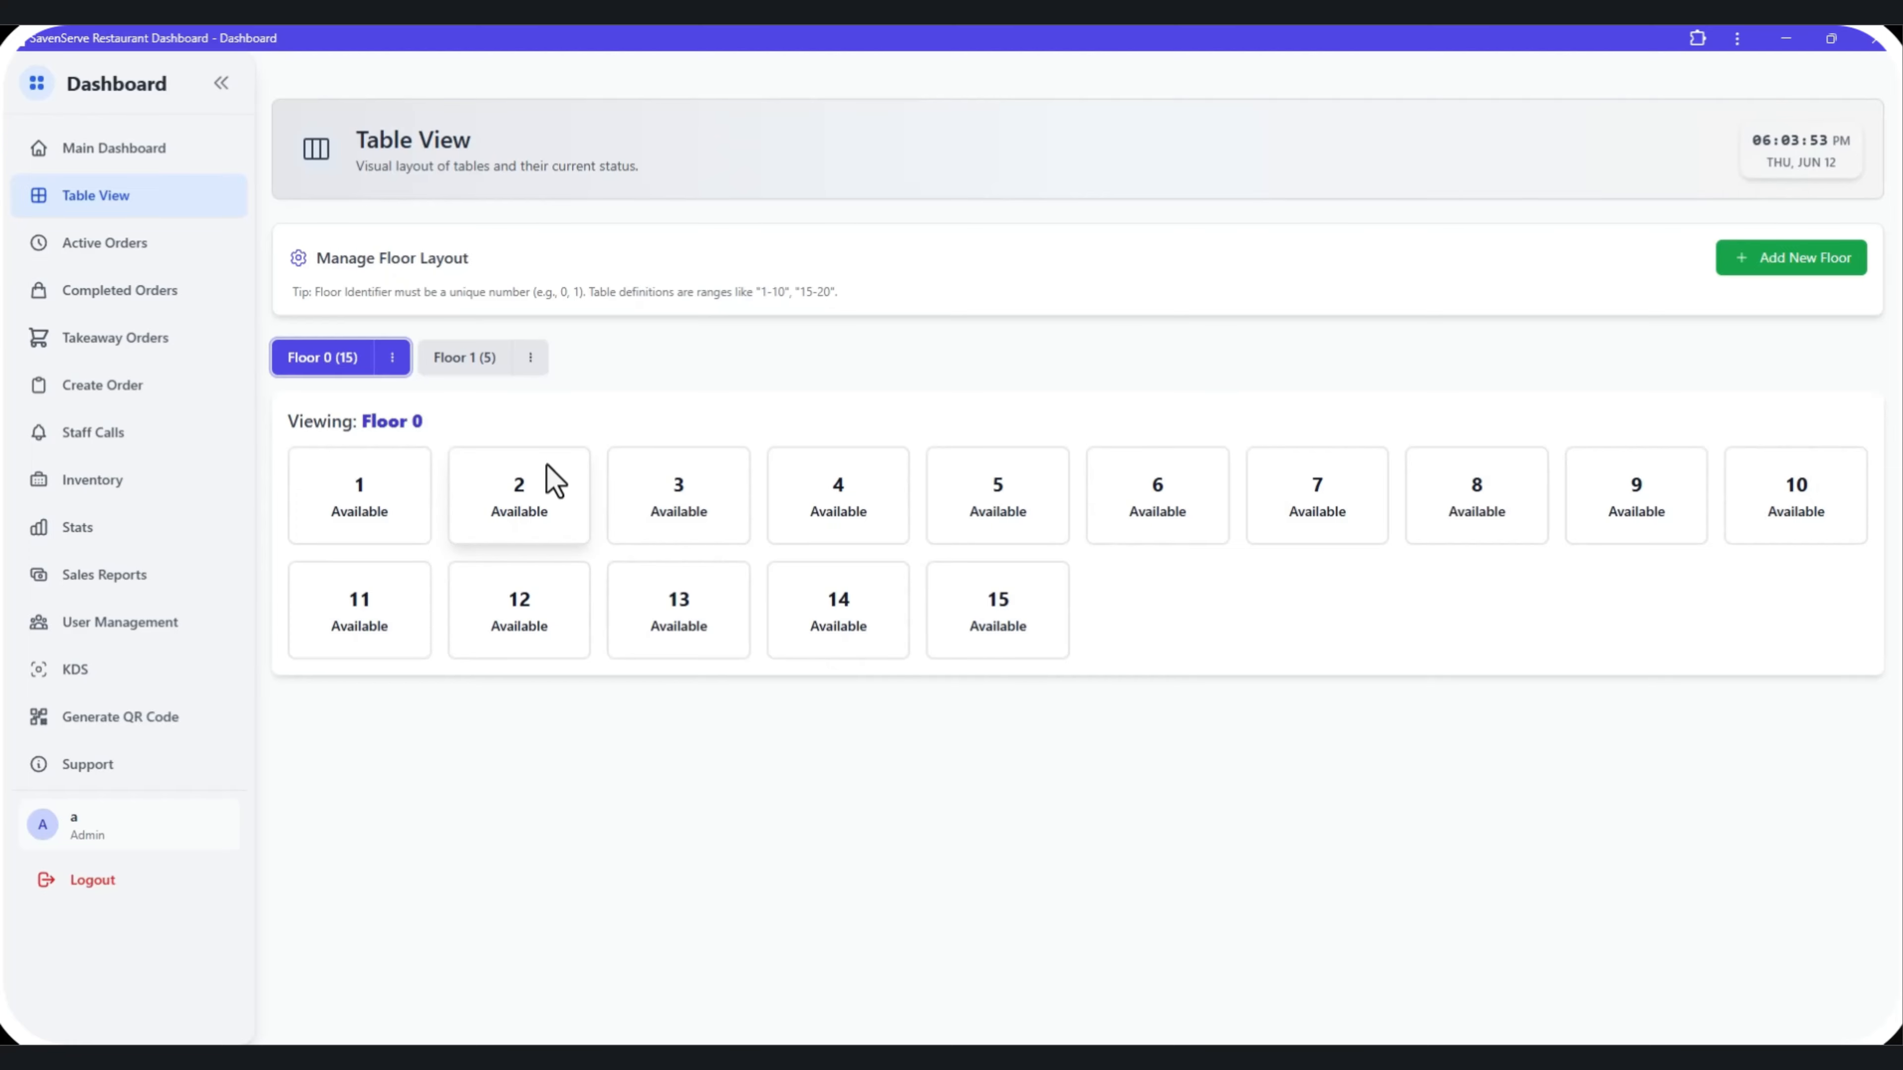
pyautogui.click(193, 165)
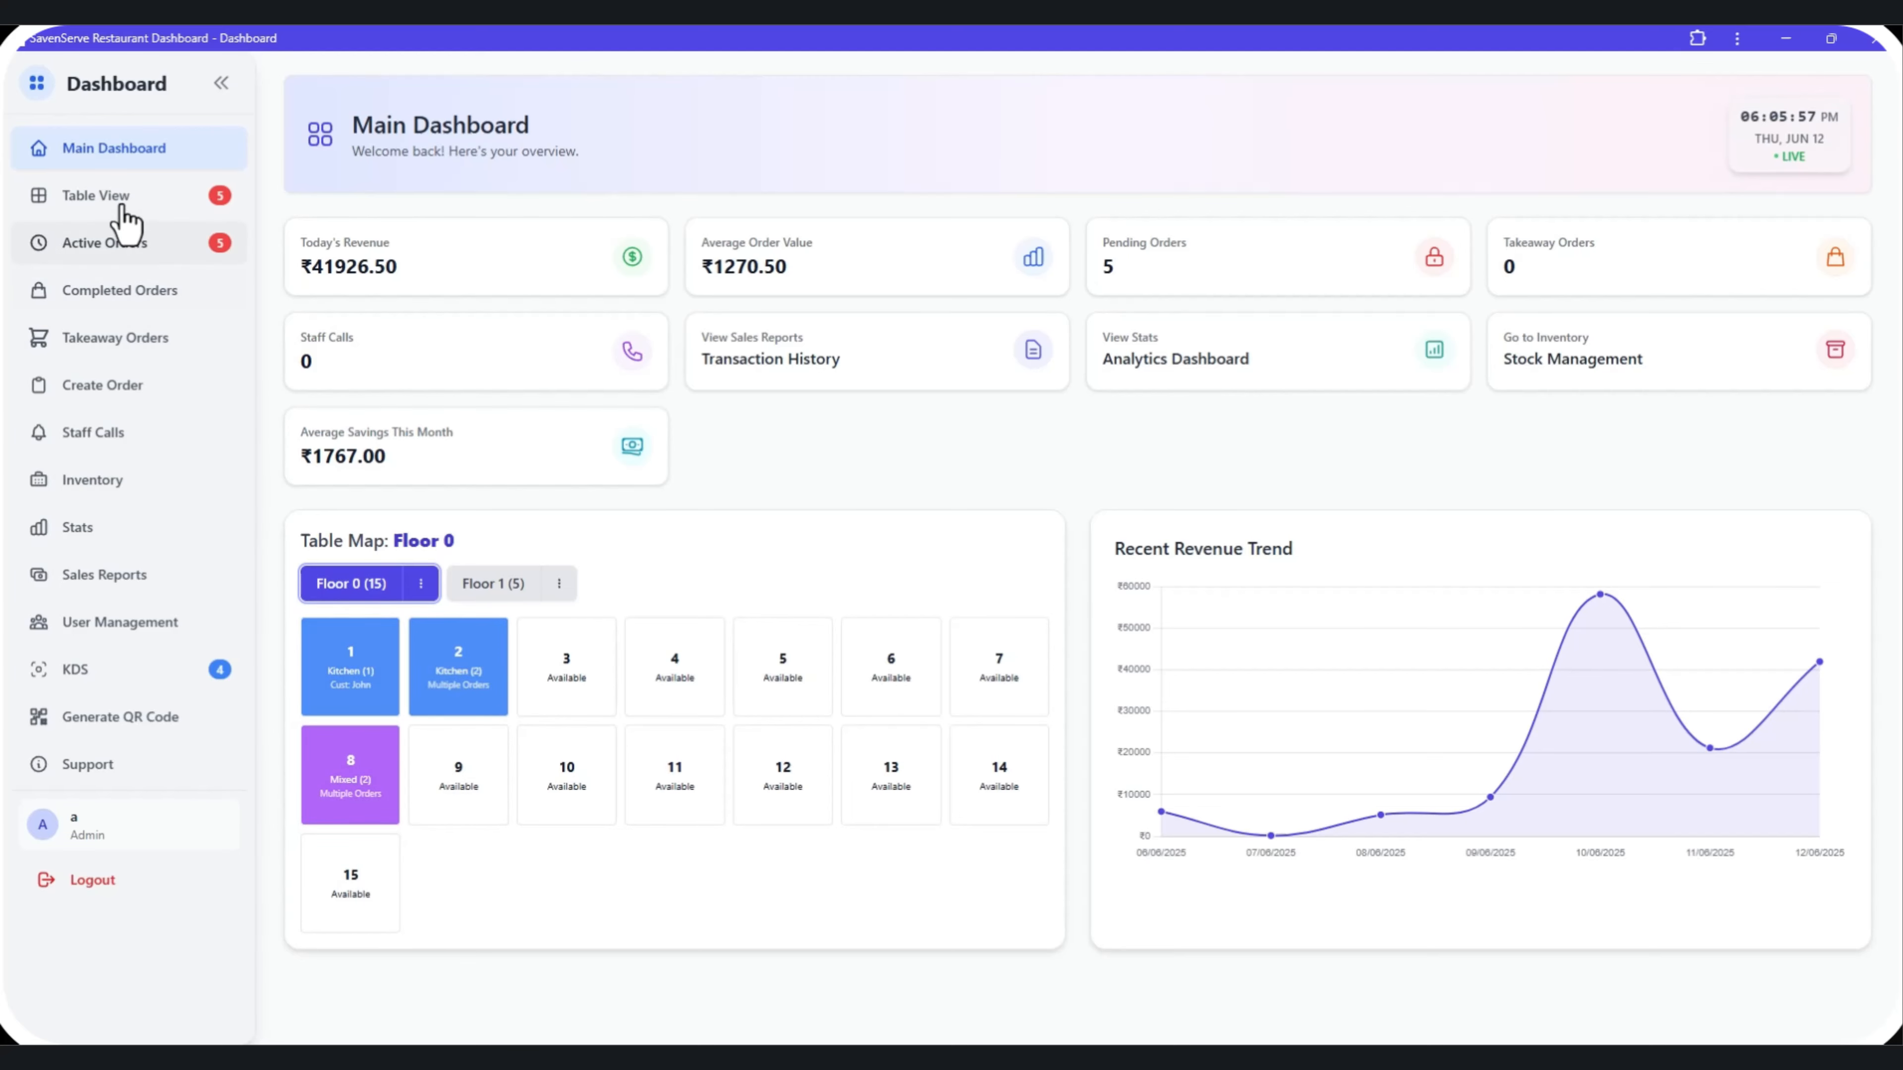
pyautogui.click(118, 198)
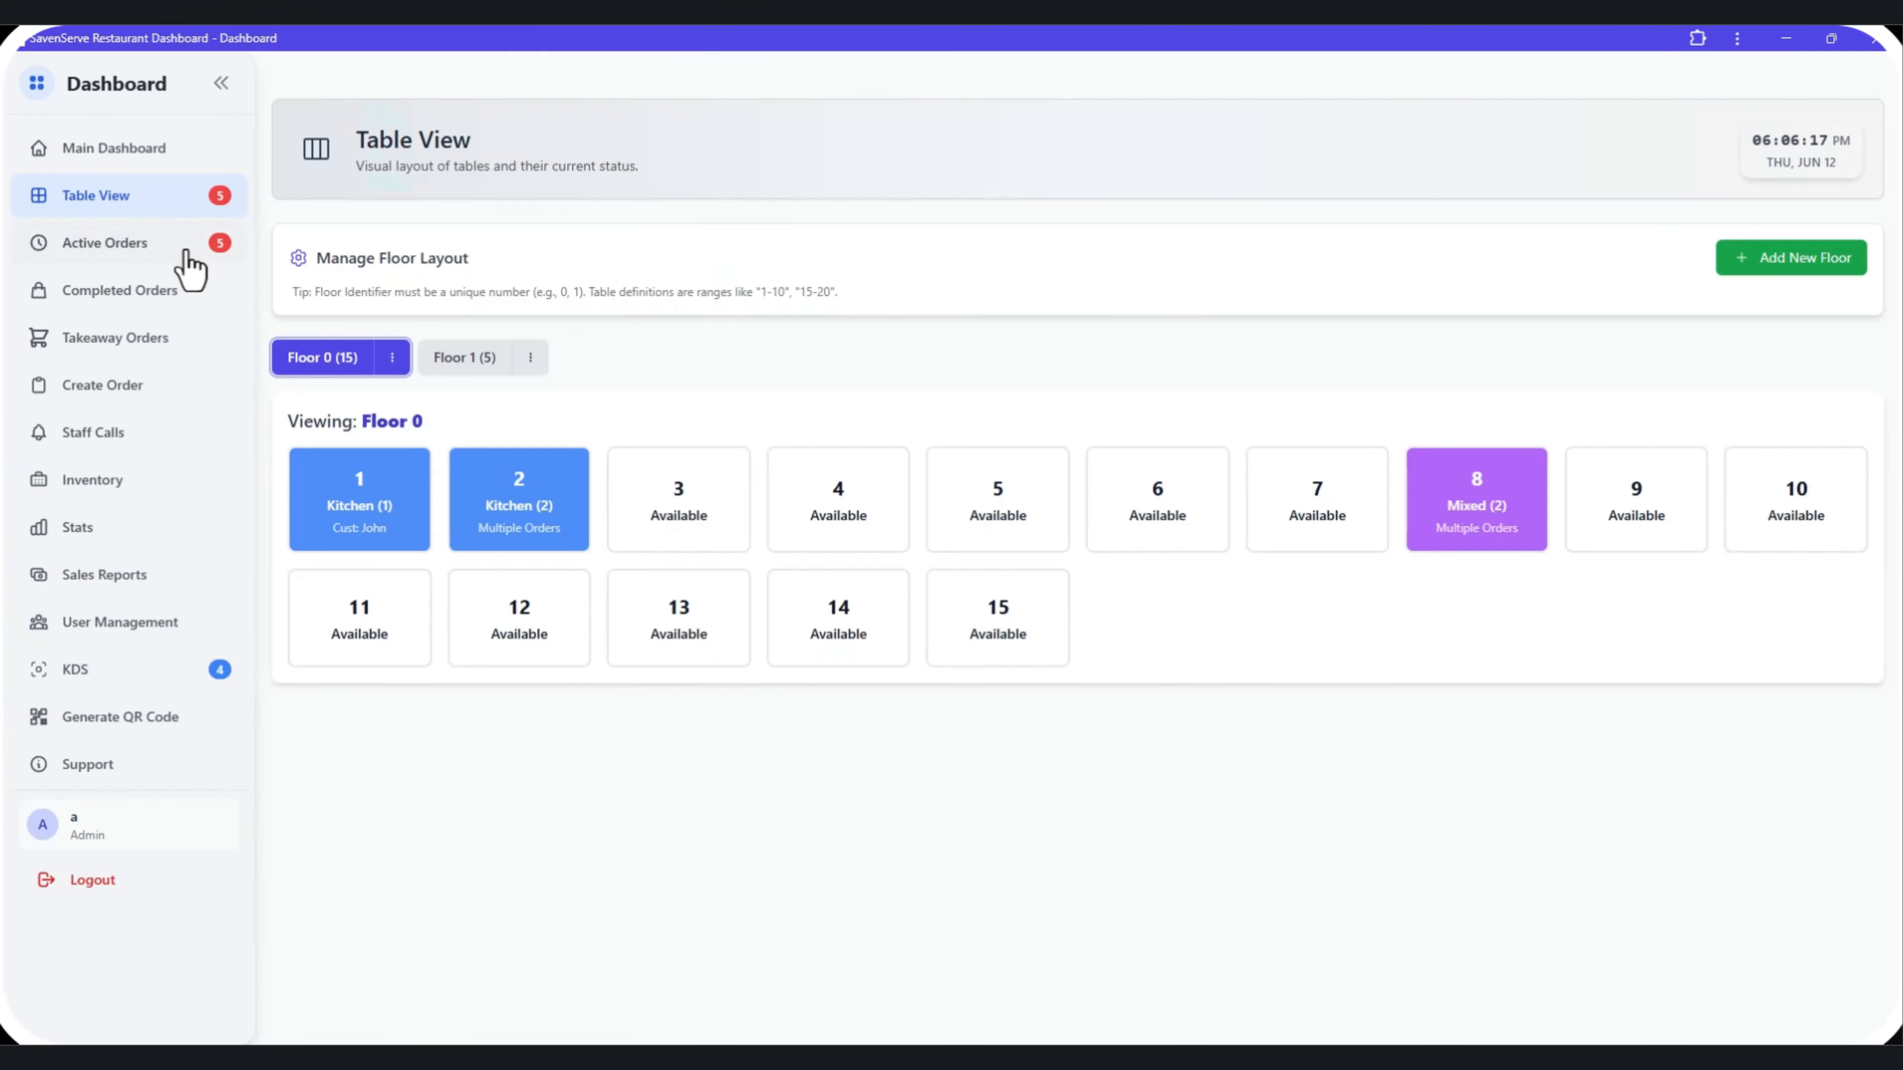
pyautogui.click(188, 255)
pyautogui.scroll(-2, 420, 594)
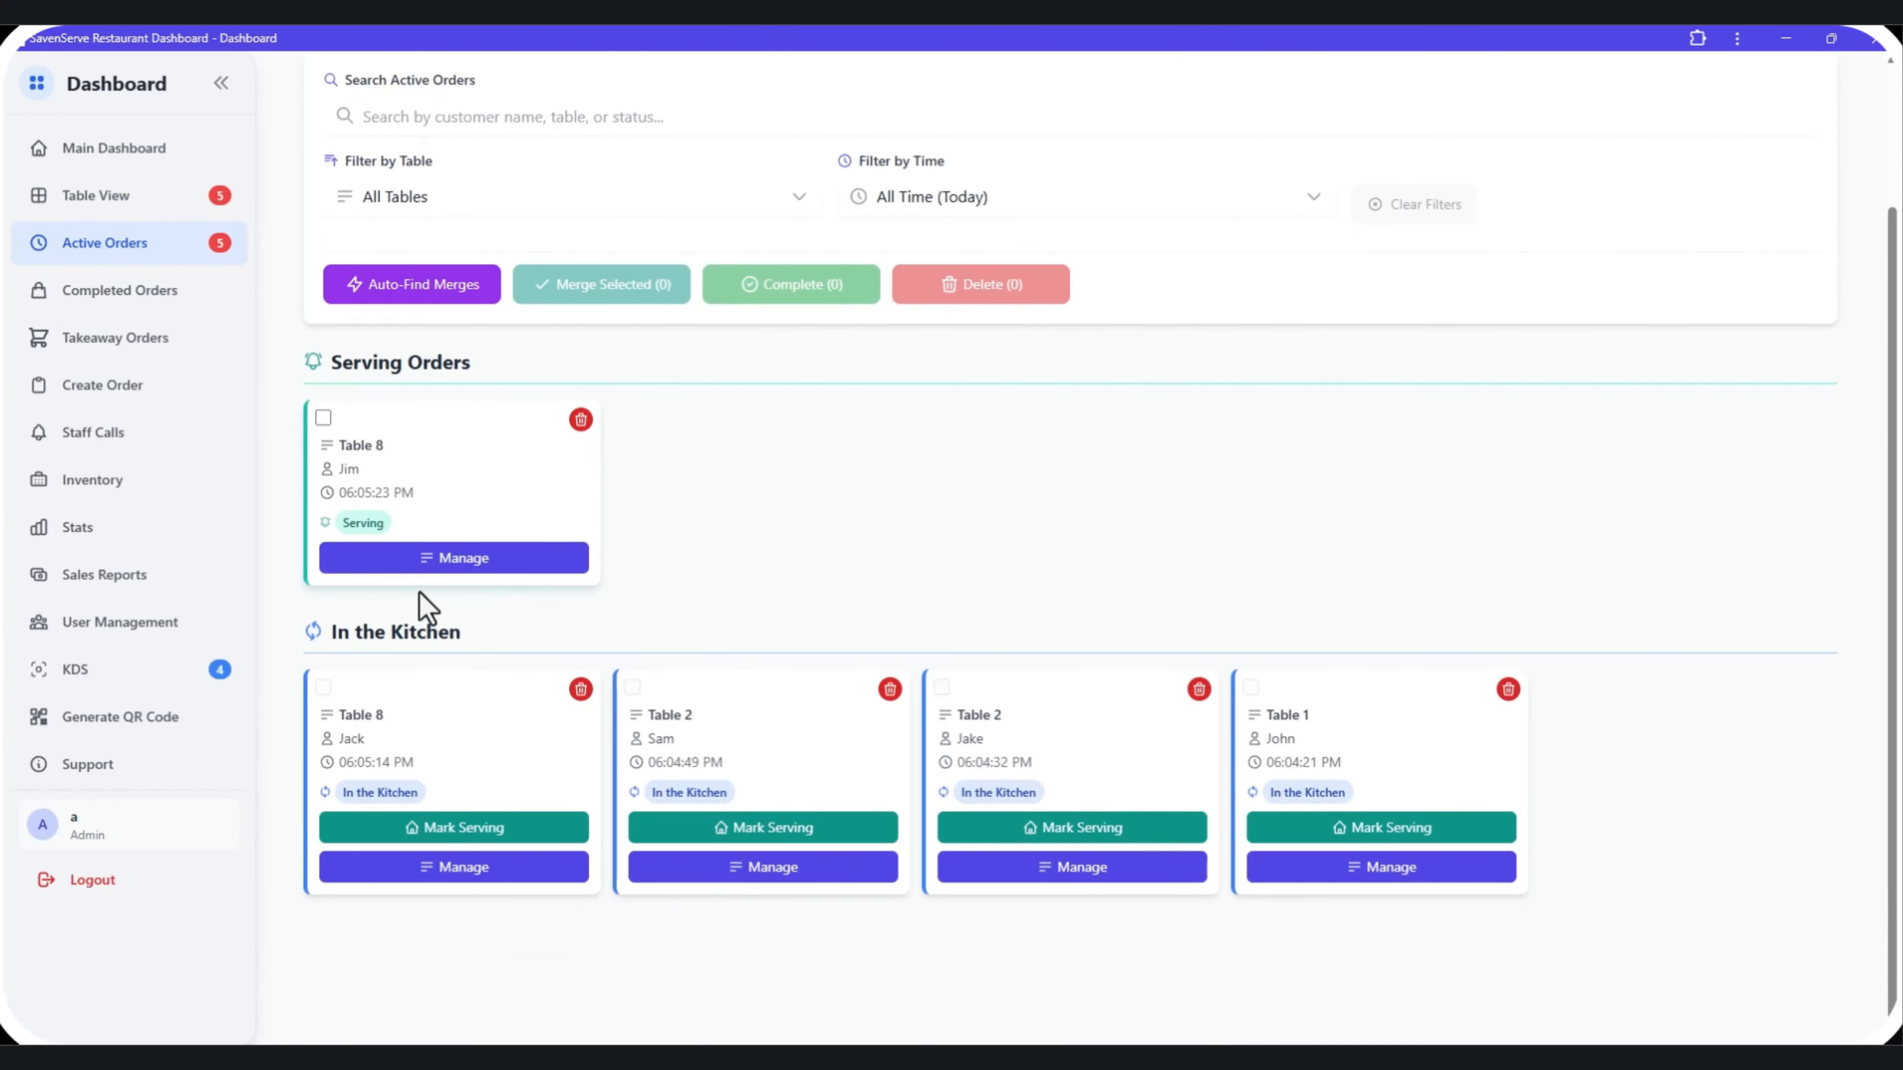
pyautogui.click(150, 201)
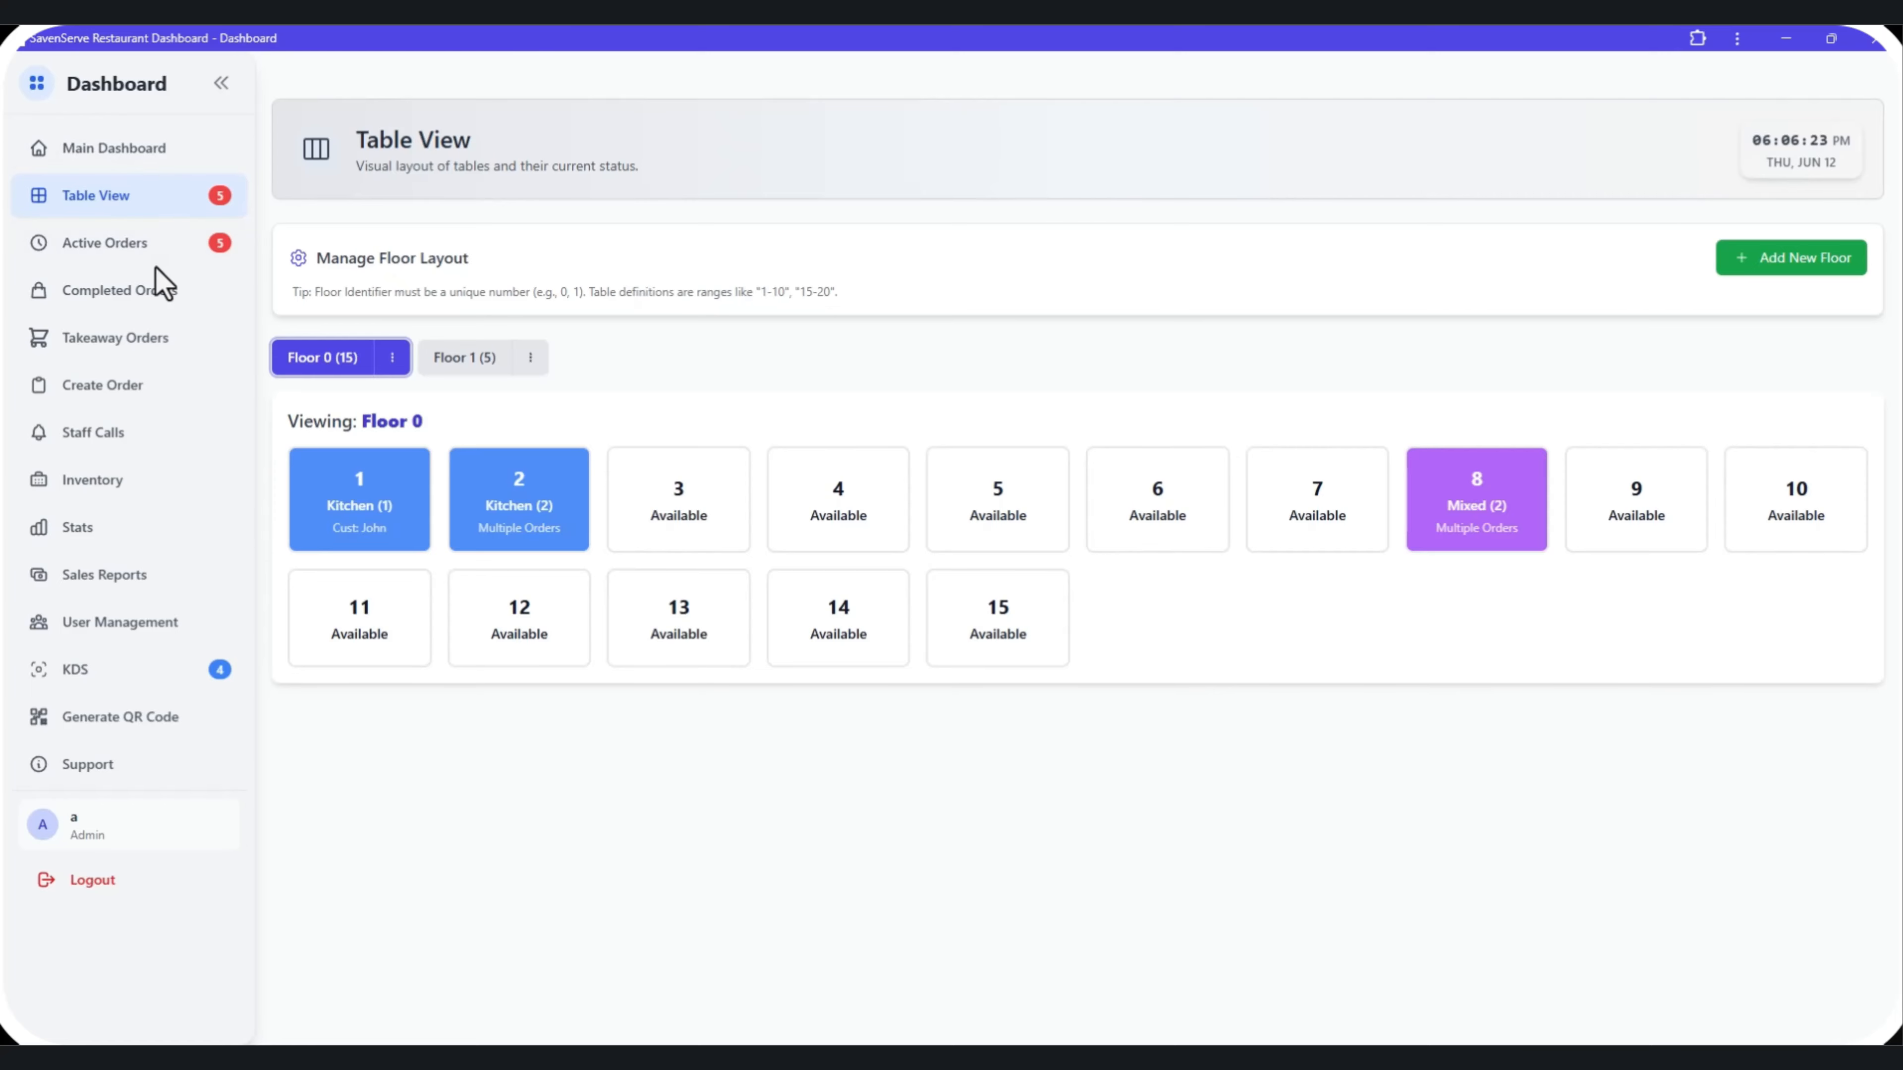
# Mark Table 1's kitchen order as serving from the Active Orders page and confirm it.
pyautogui.click(157, 247)
pyautogui.scroll(-2, 1348, 940)
pyautogui.click(1305, 828)
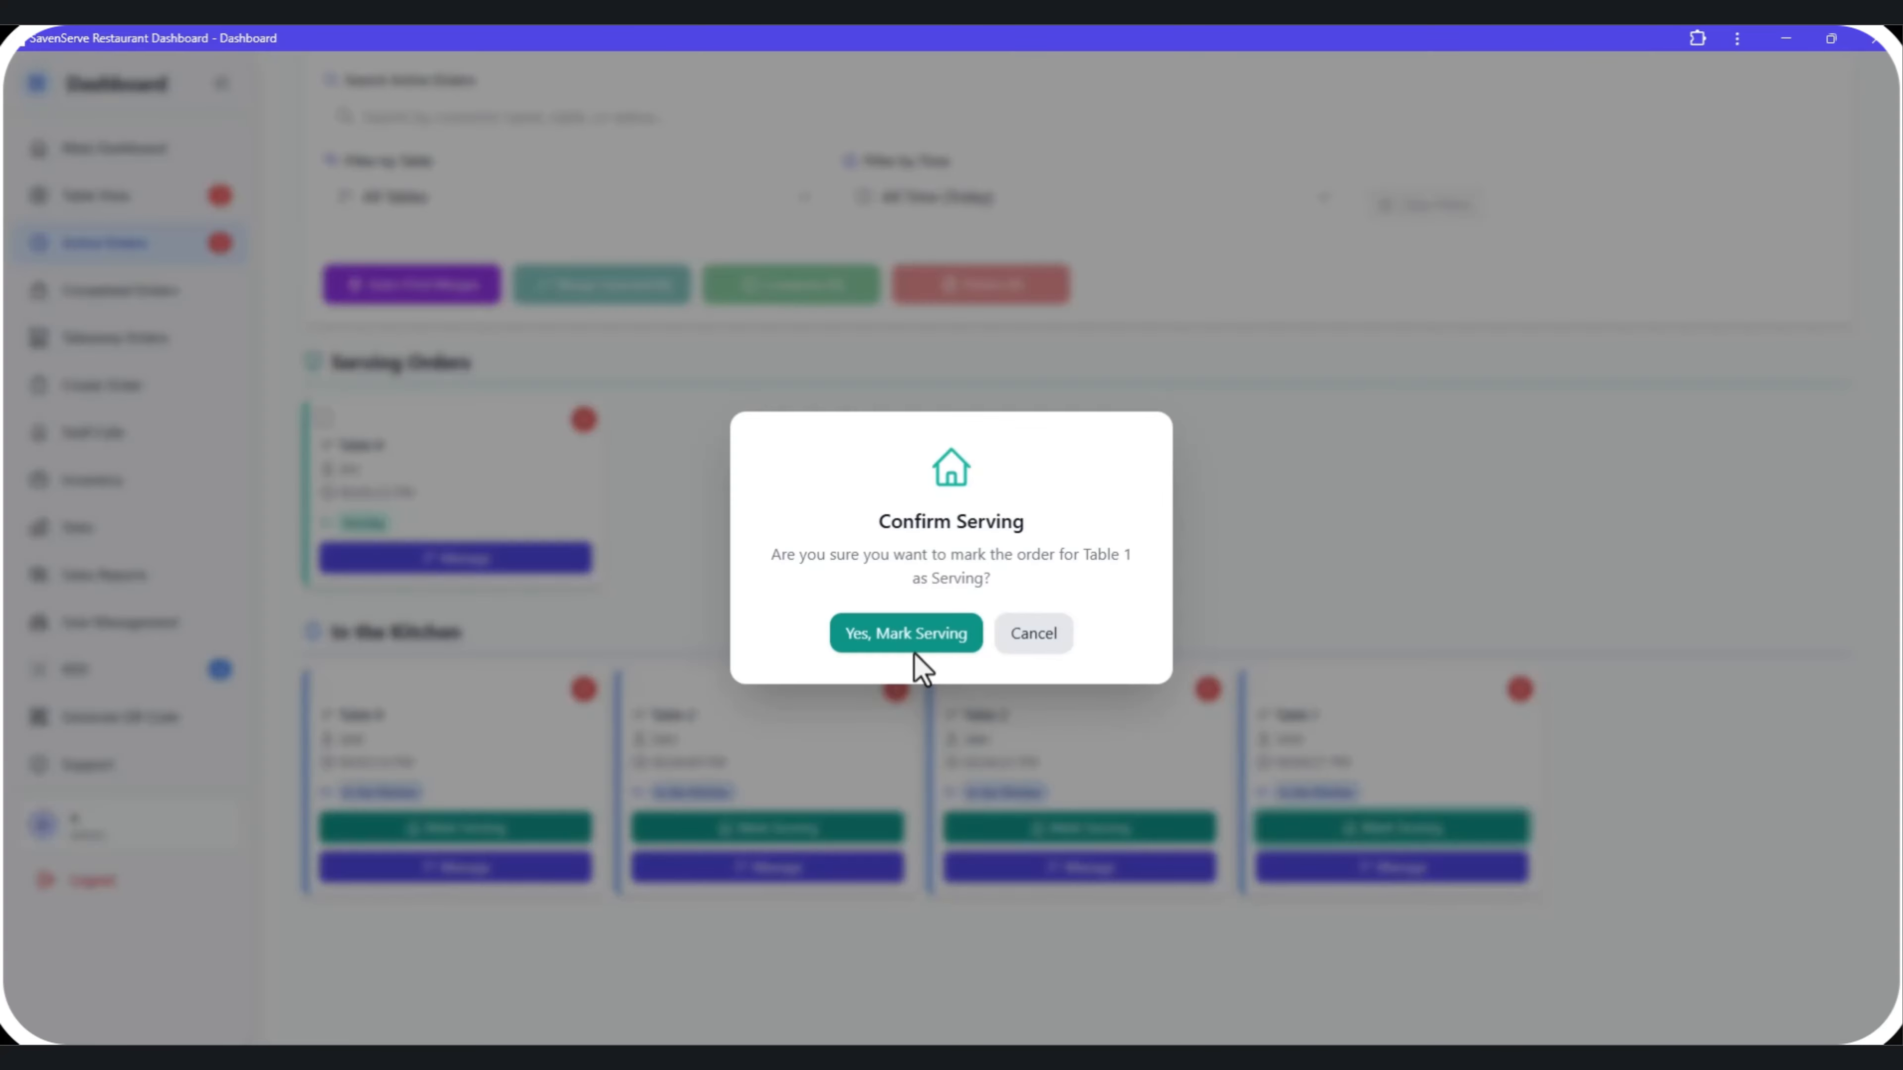
pyautogui.click(908, 641)
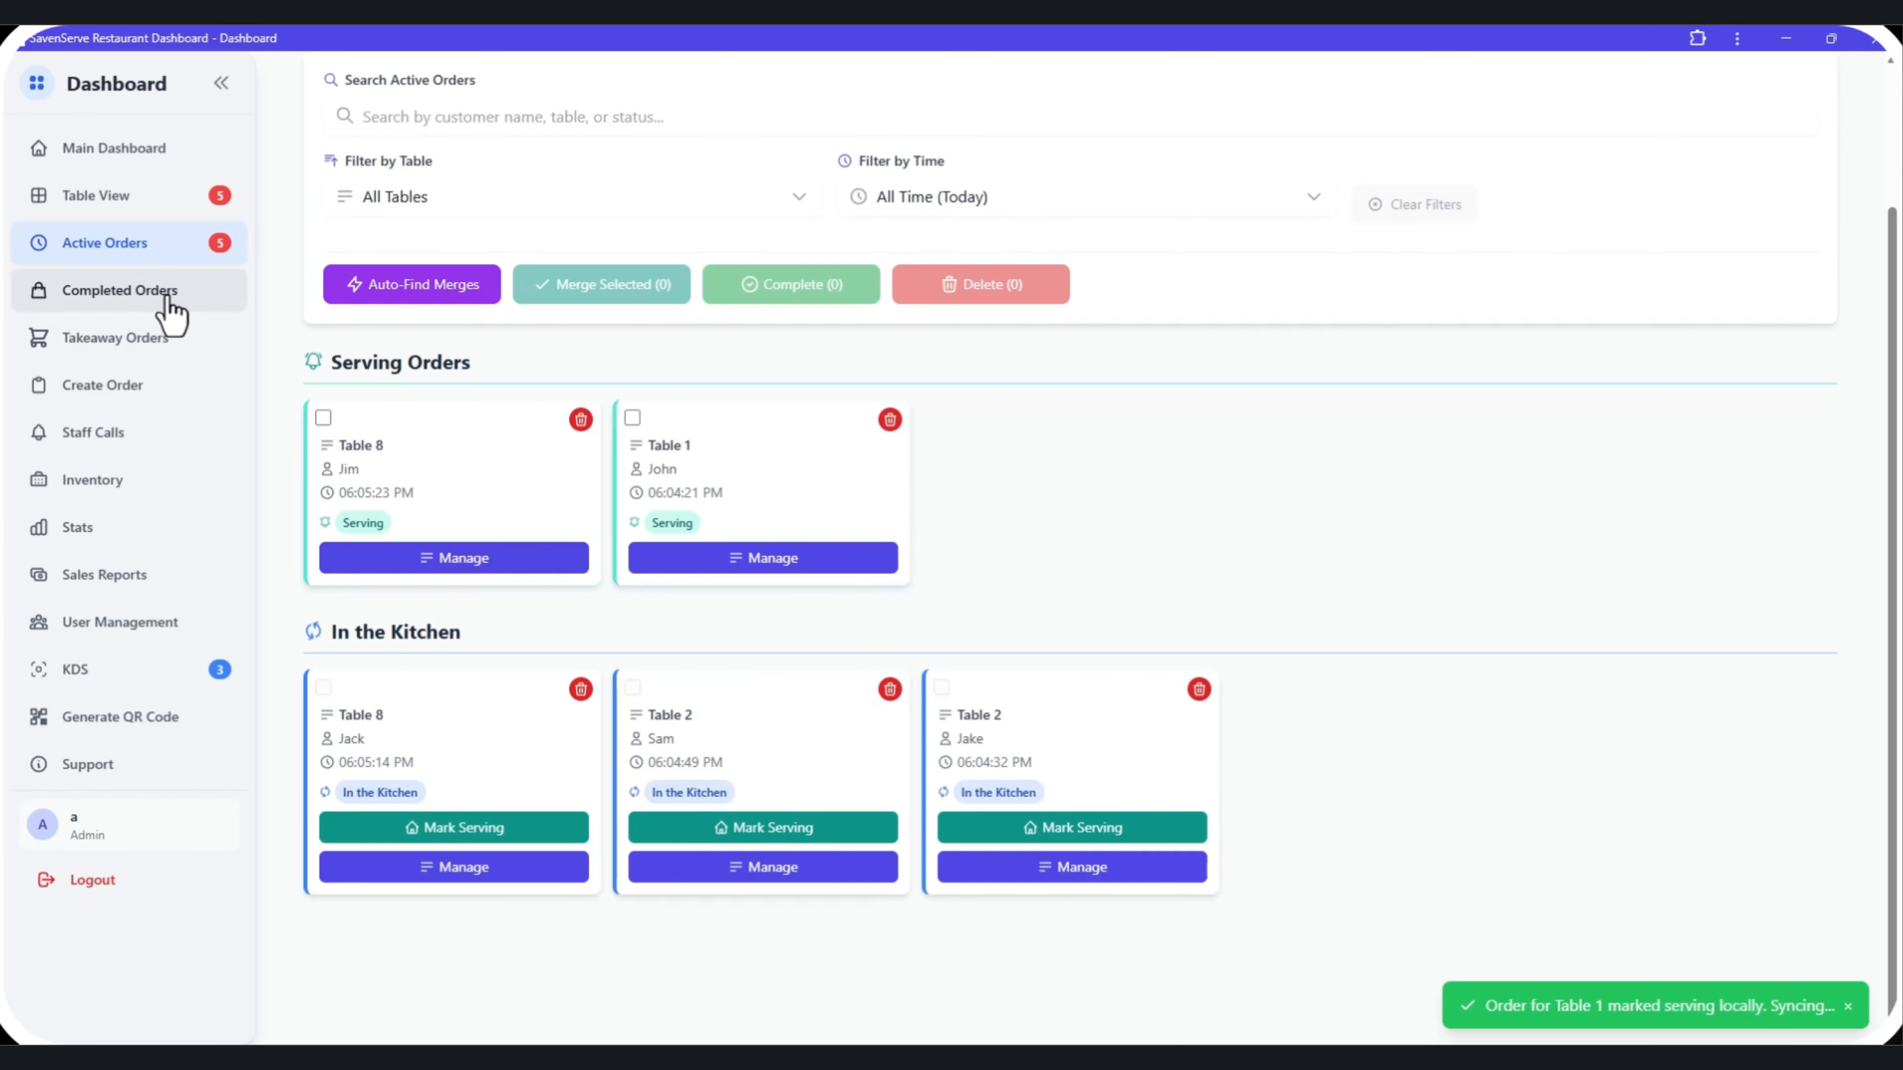
# In Table View, open the order details for Table 1 and for the second order at Table 2.
pyautogui.click(139, 201)
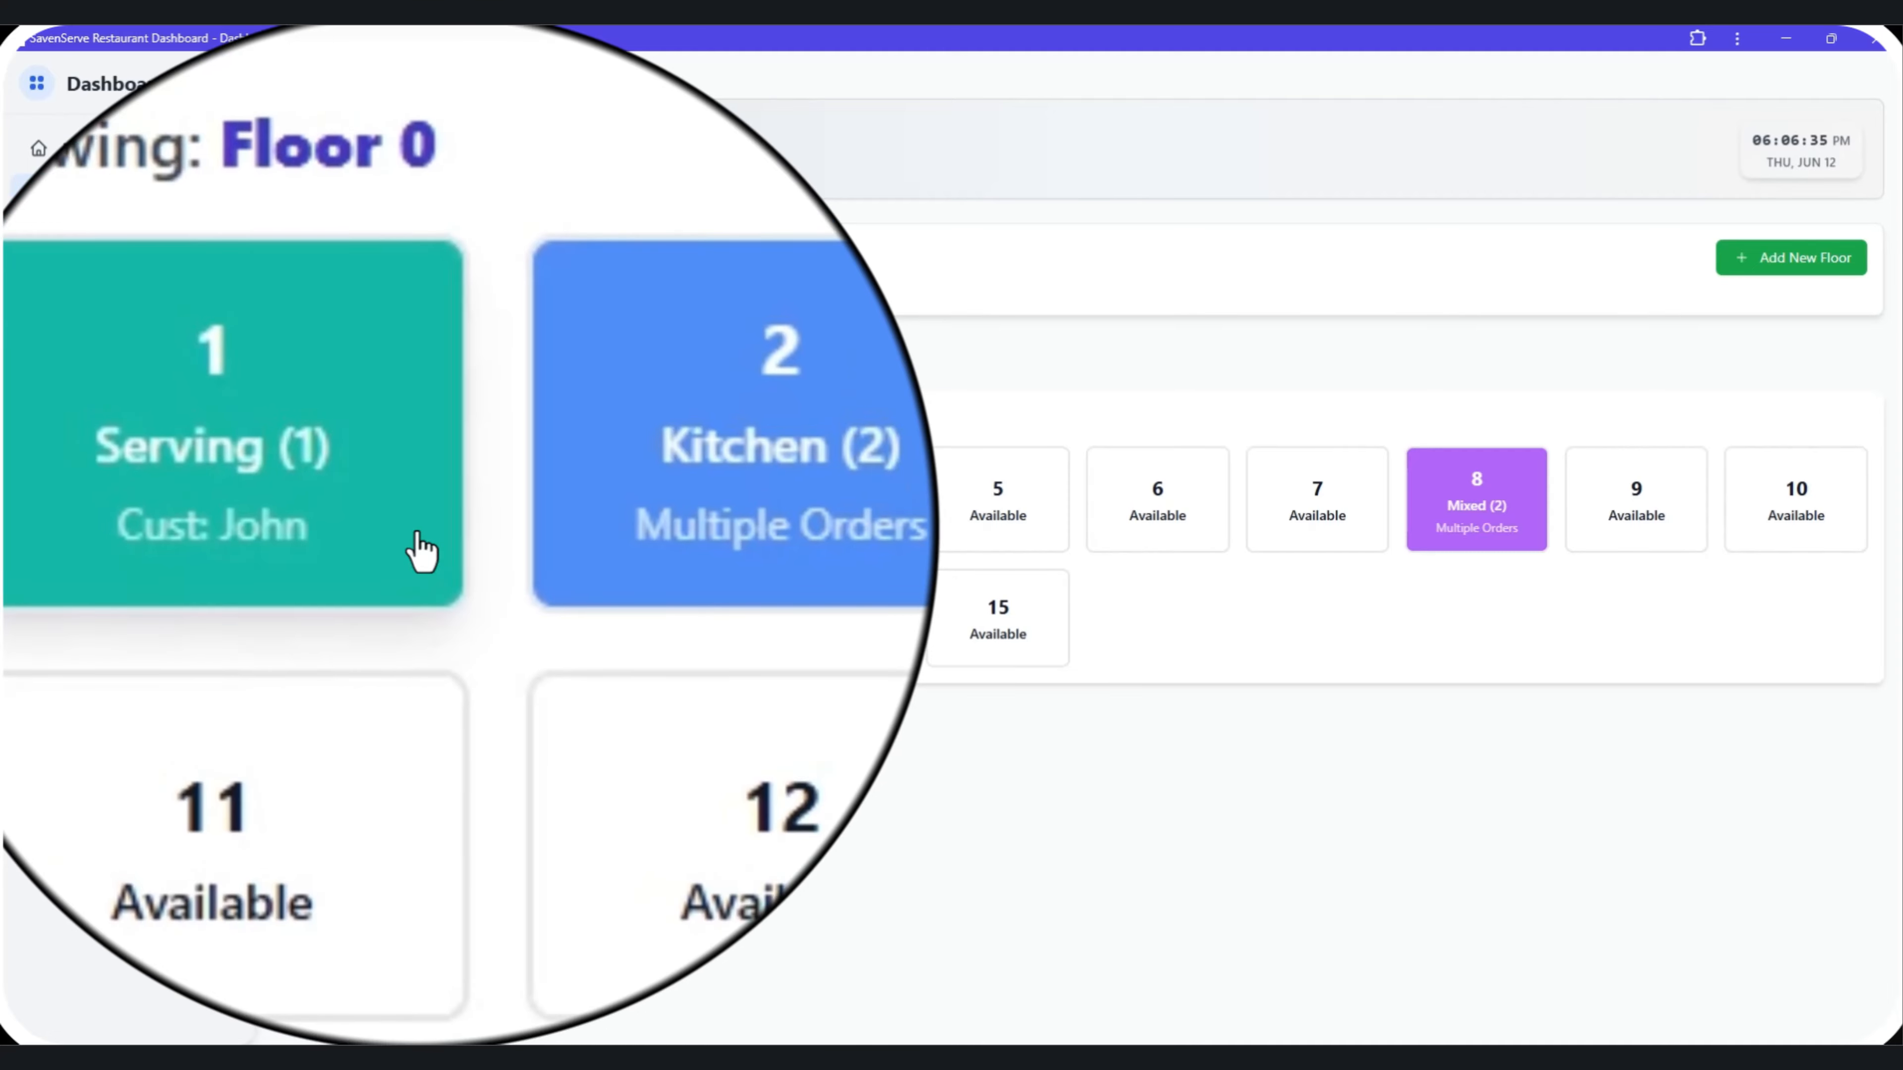
pyautogui.click(422, 551)
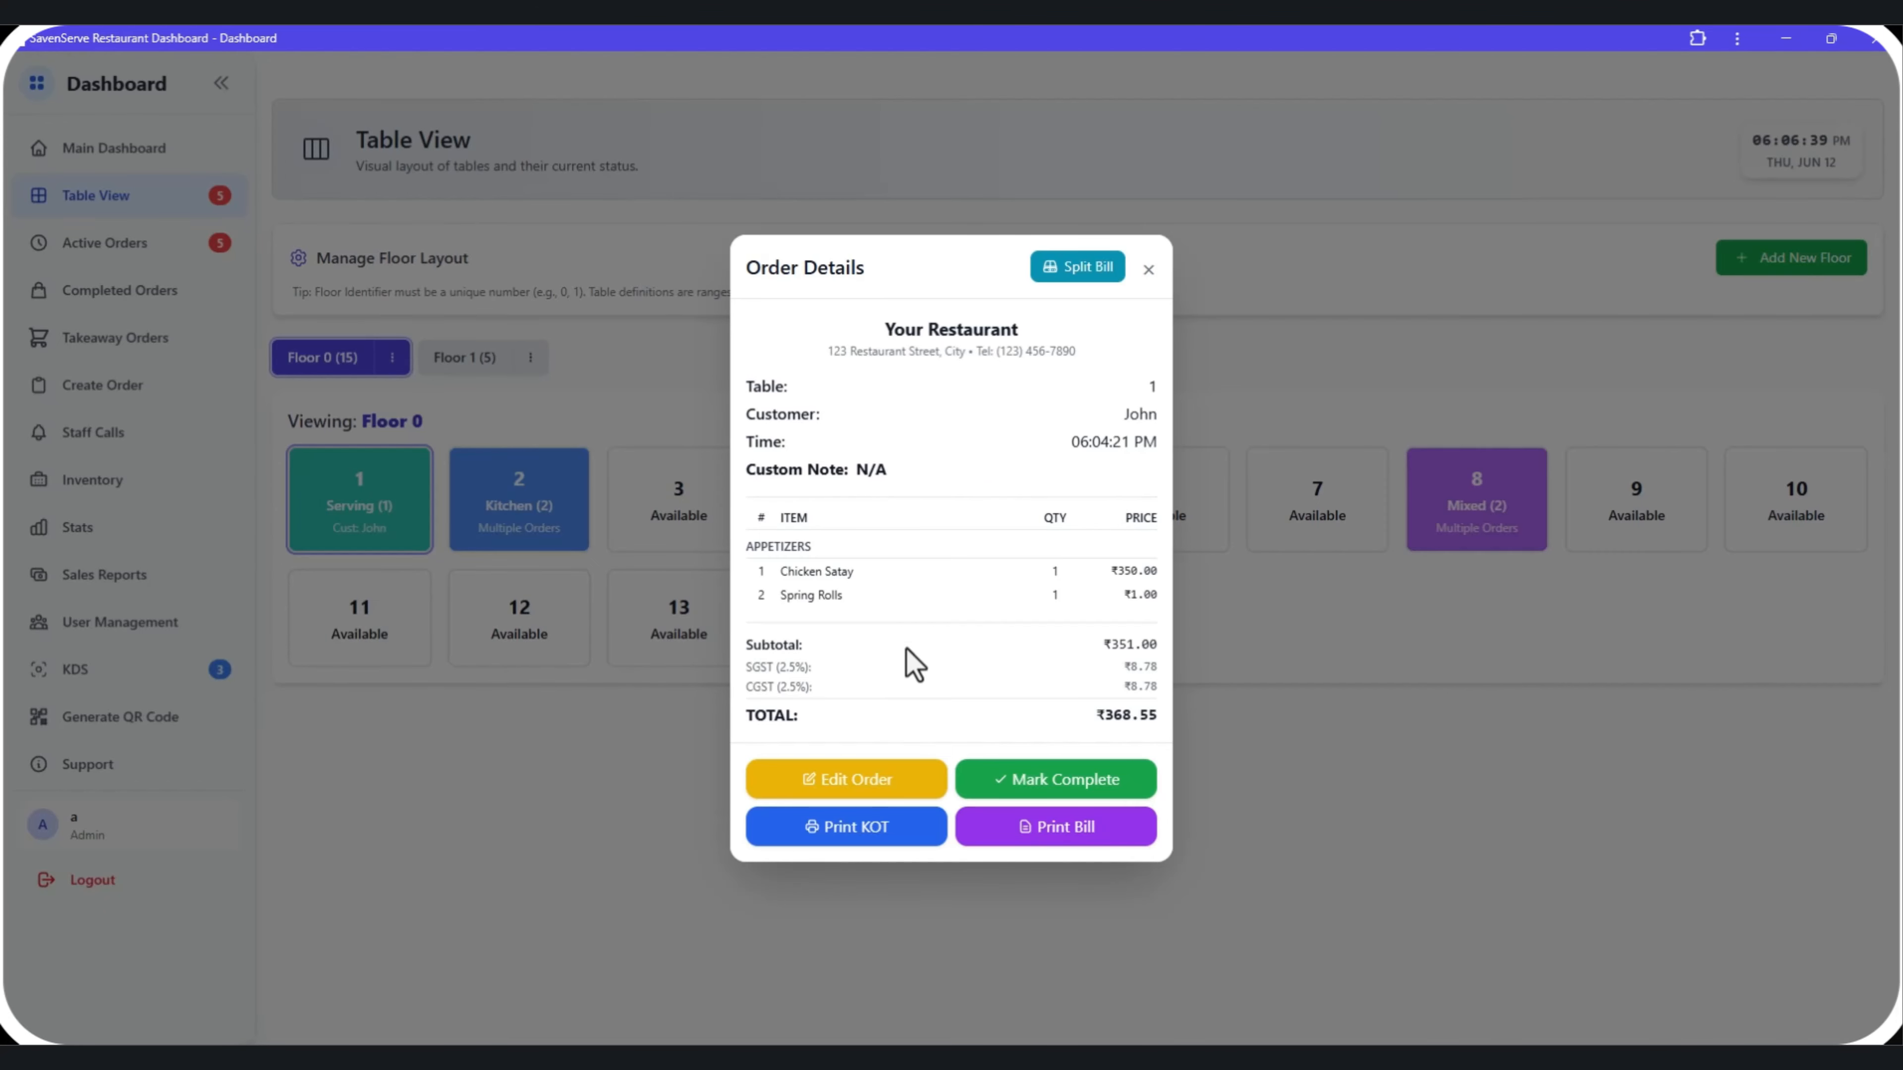
pyautogui.click(660, 771)
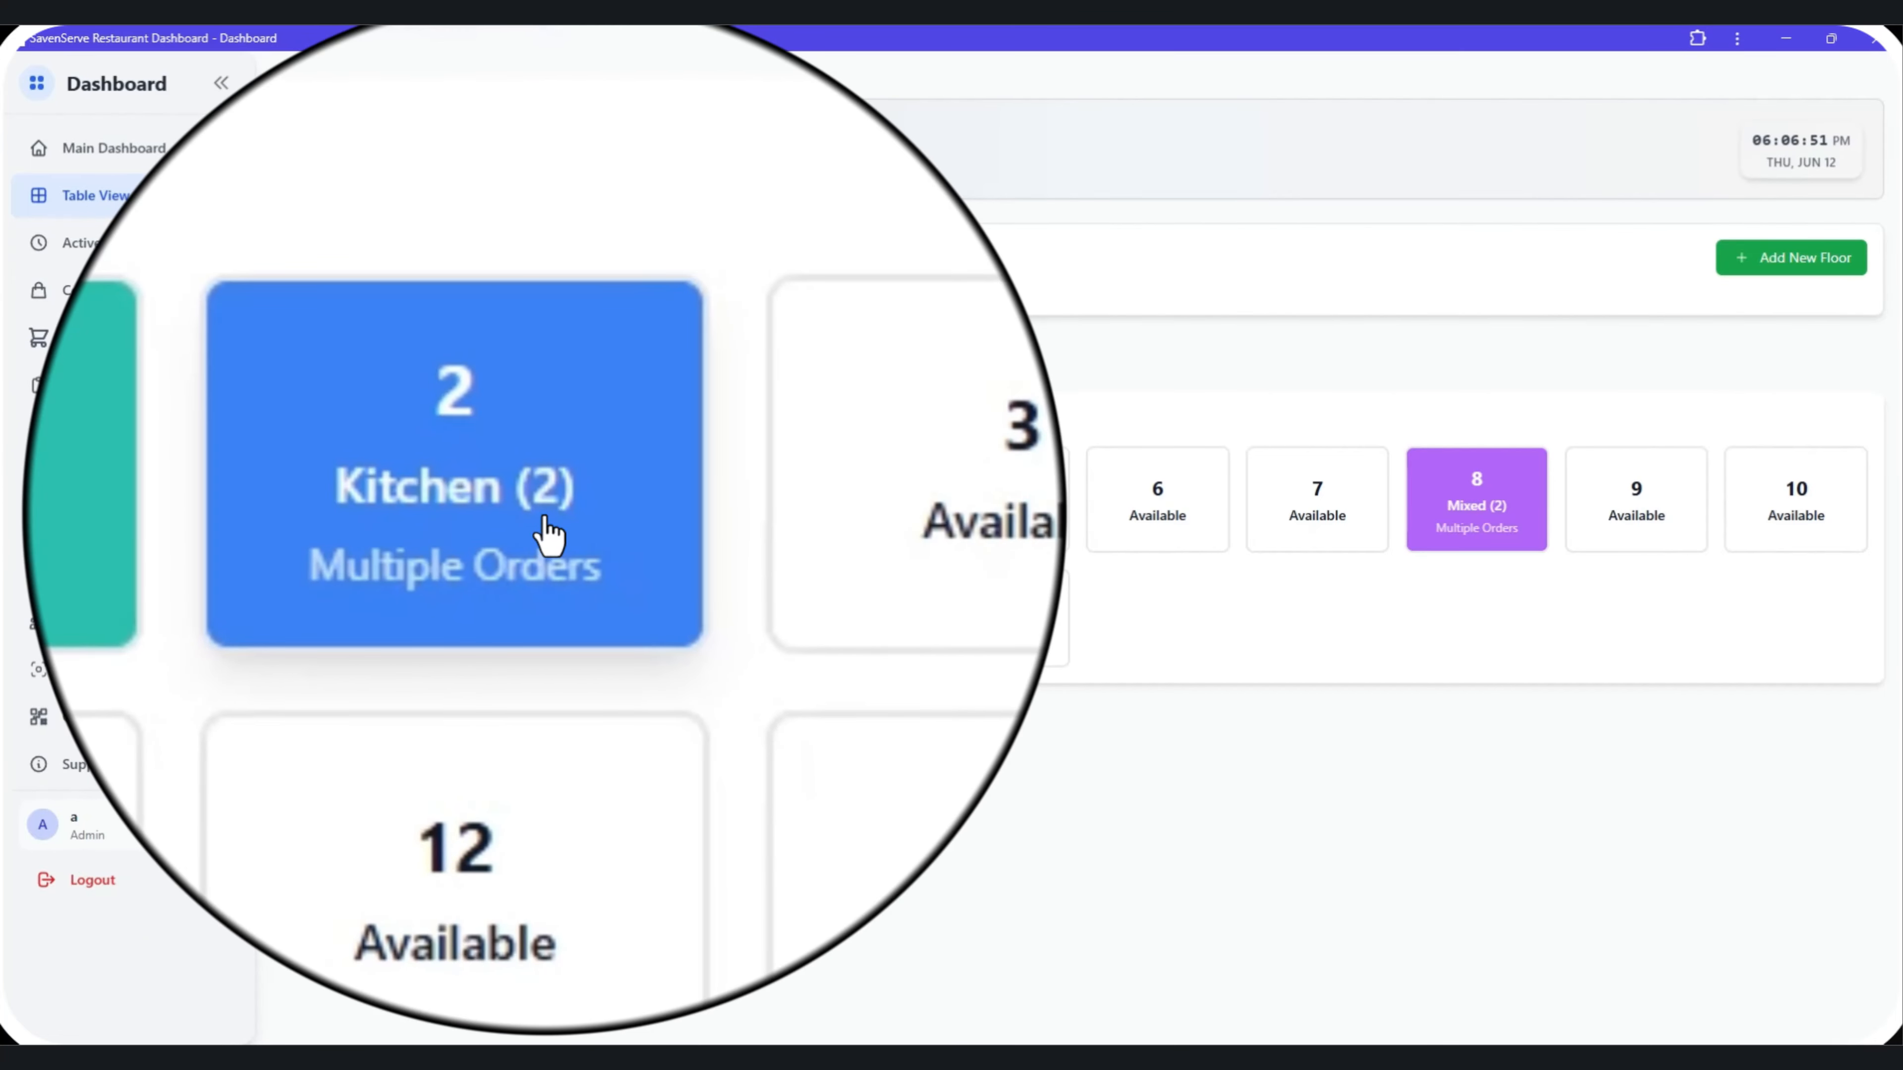
pyautogui.click(544, 529)
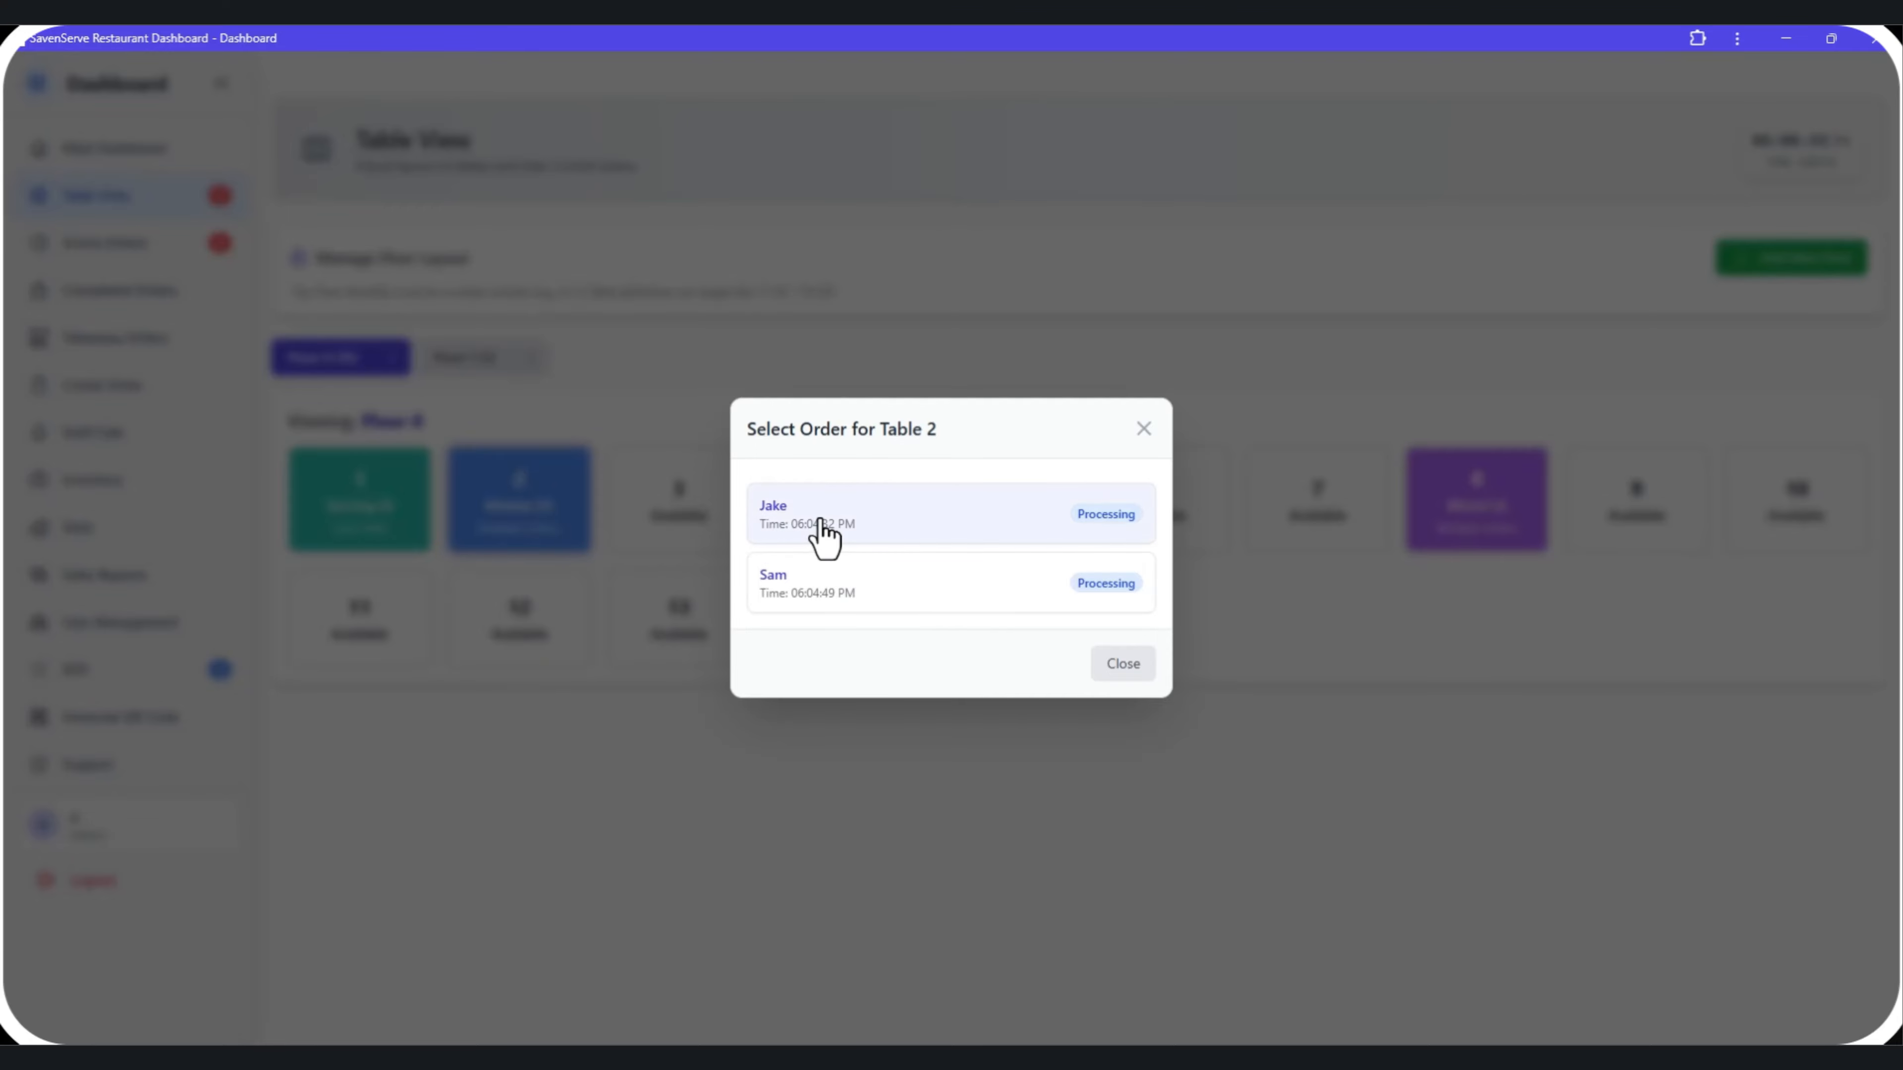
pyautogui.click(828, 588)
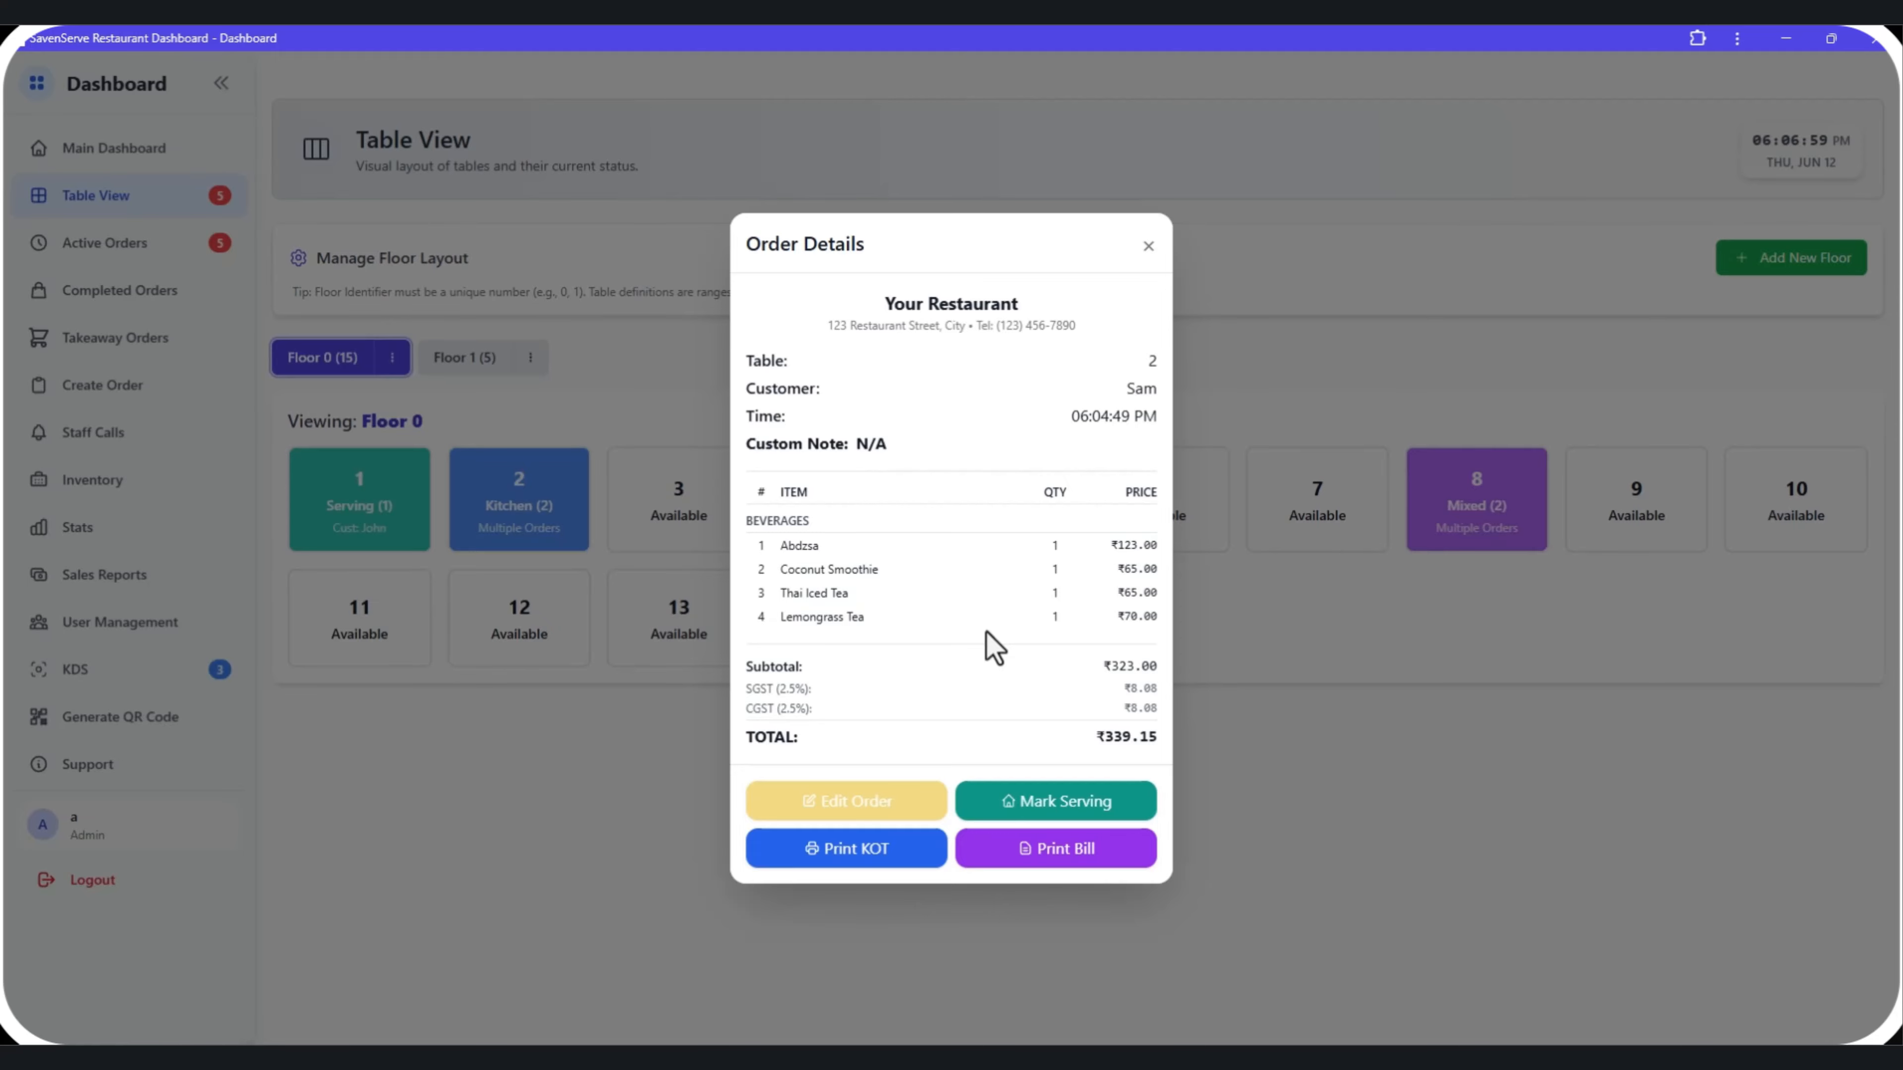
pyautogui.click(660, 727)
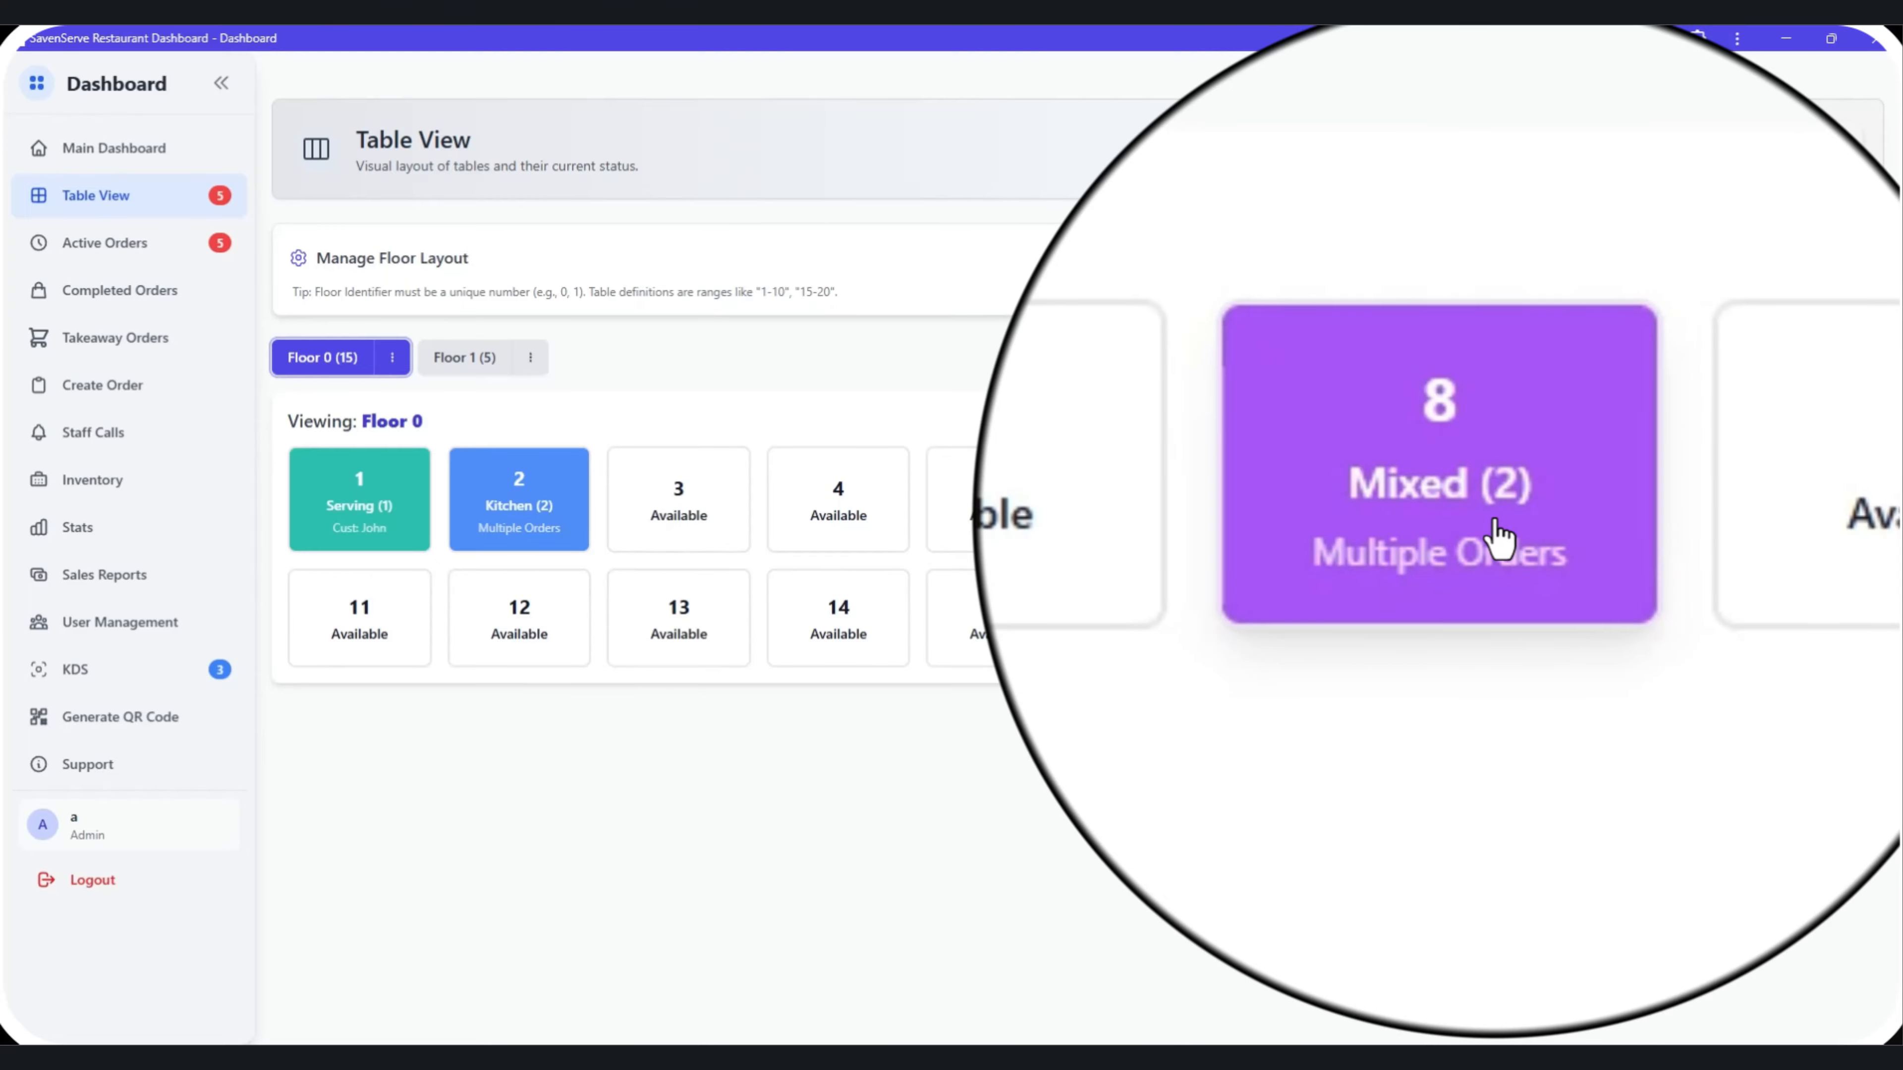
# Mark Table 8's processing order as serving from its order details, confirm, and close the details.
pyautogui.click(1498, 536)
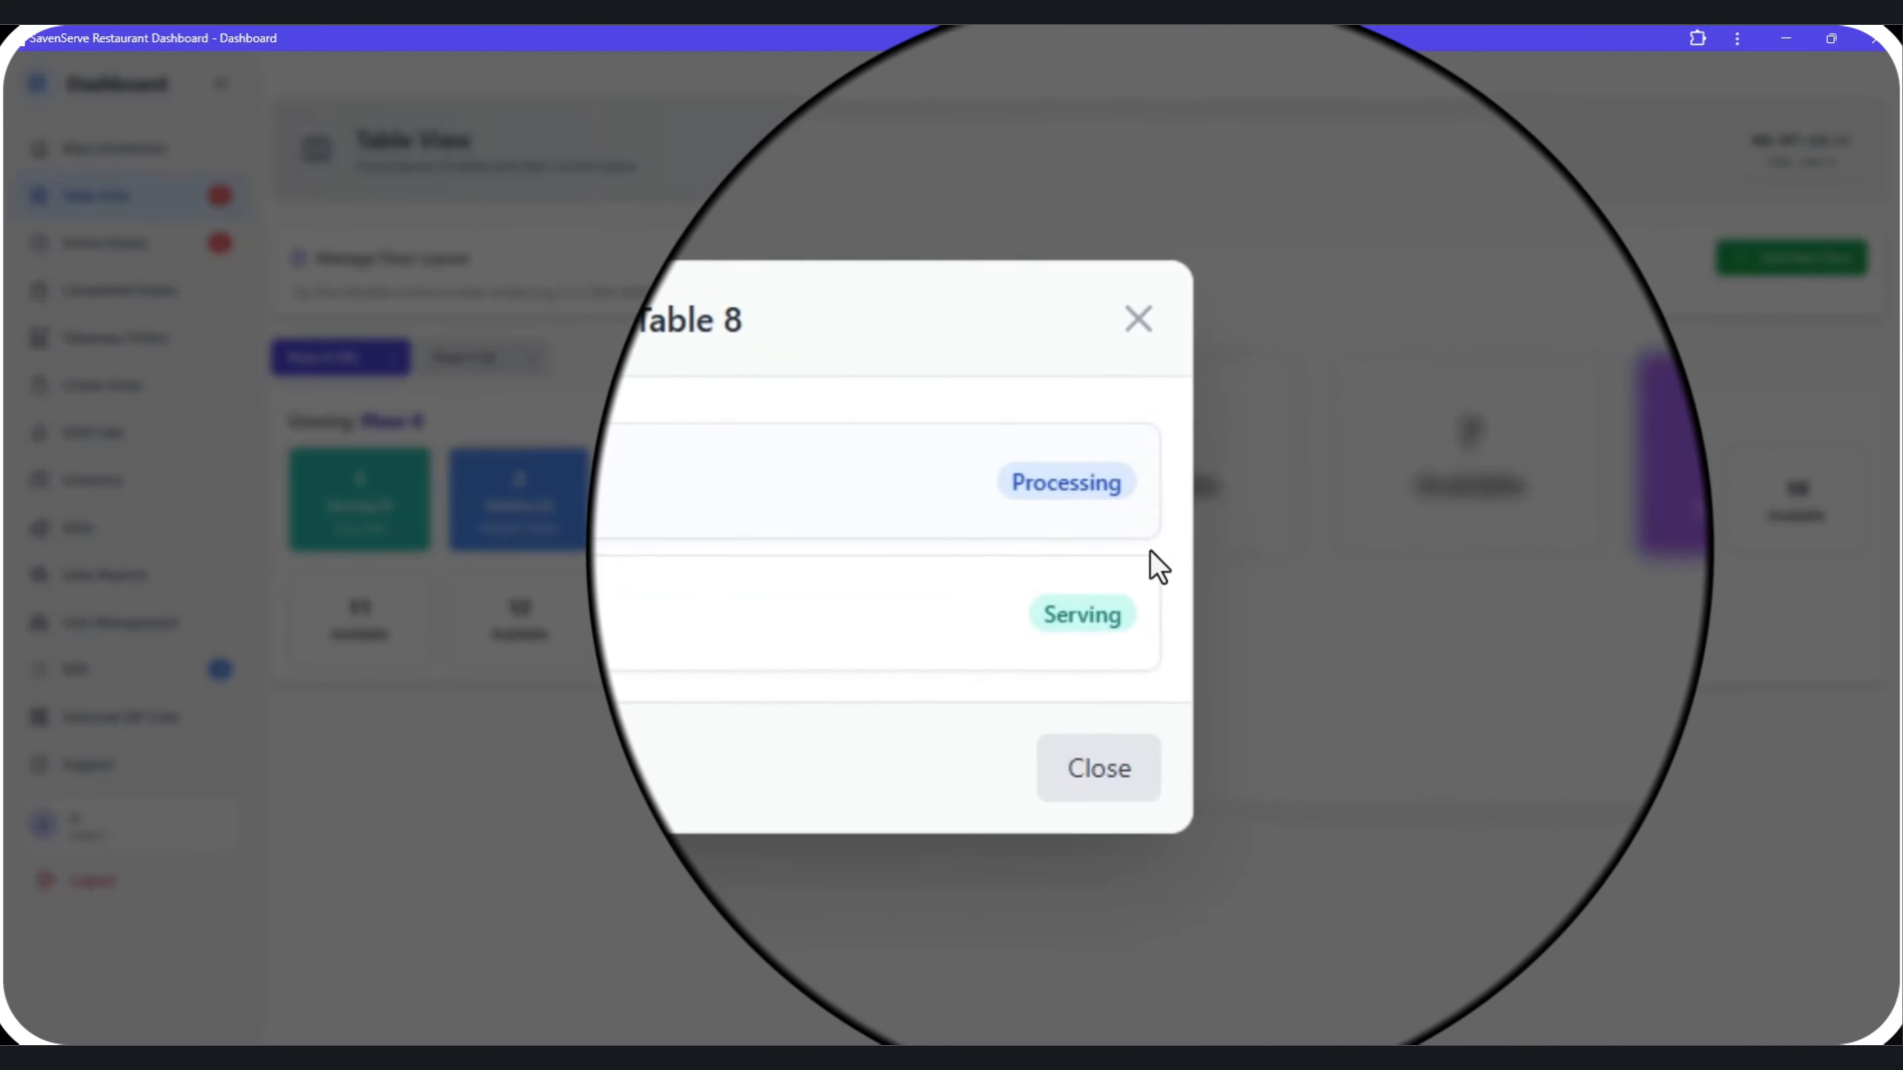
pyautogui.click(1154, 441)
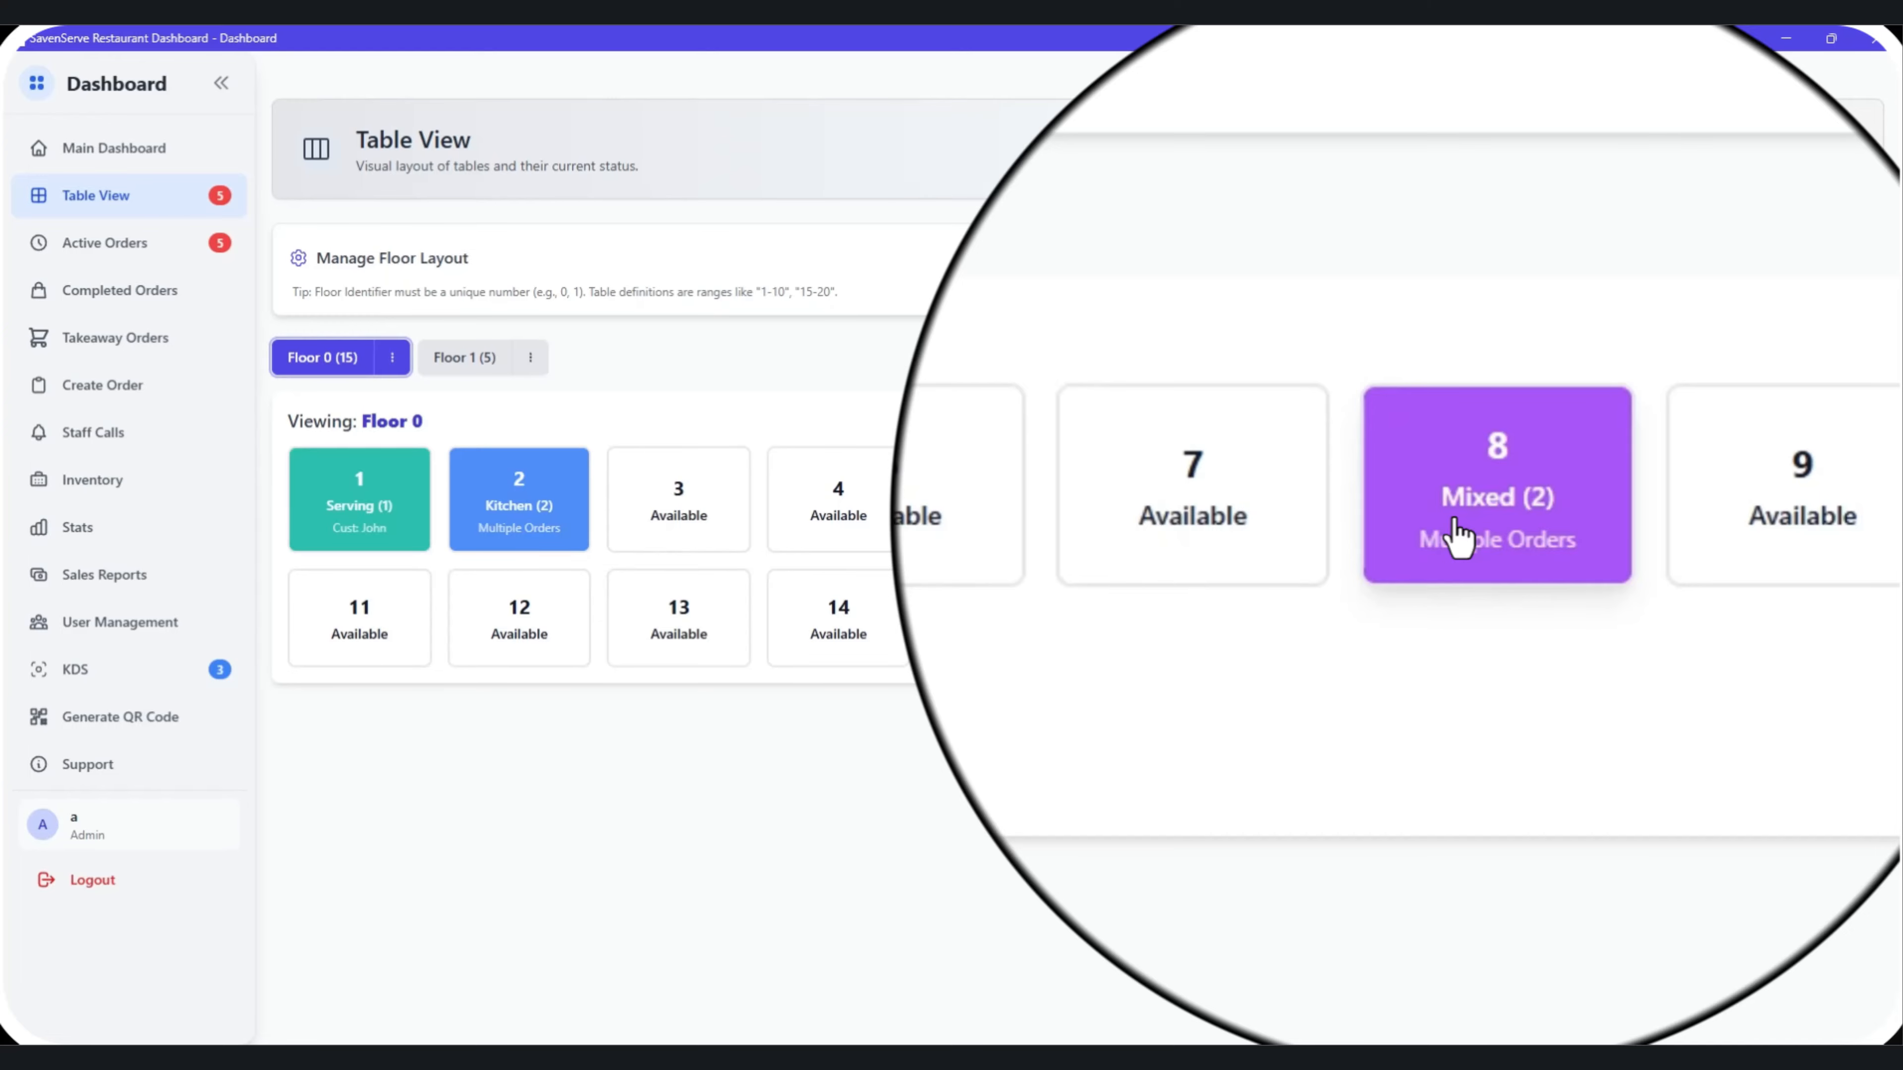
pyautogui.click(1457, 536)
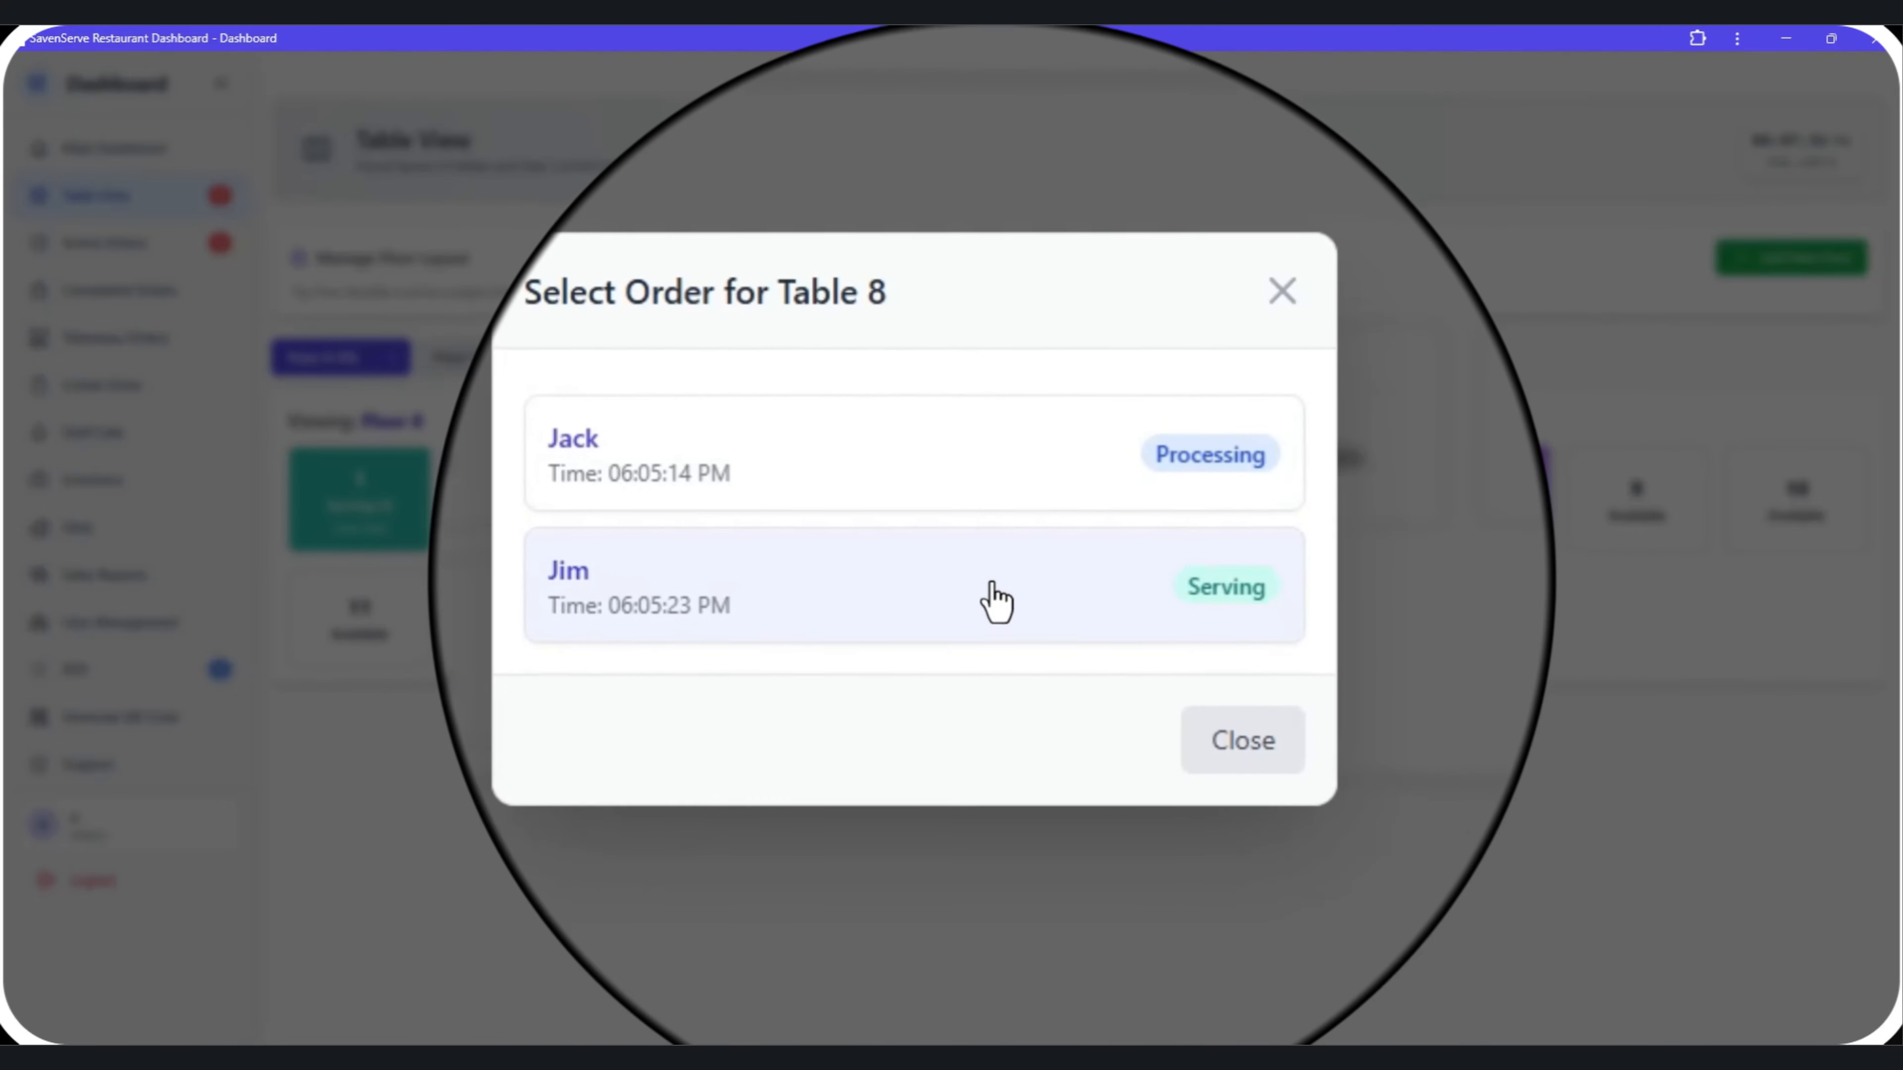
pyautogui.click(981, 528)
pyautogui.click(1078, 796)
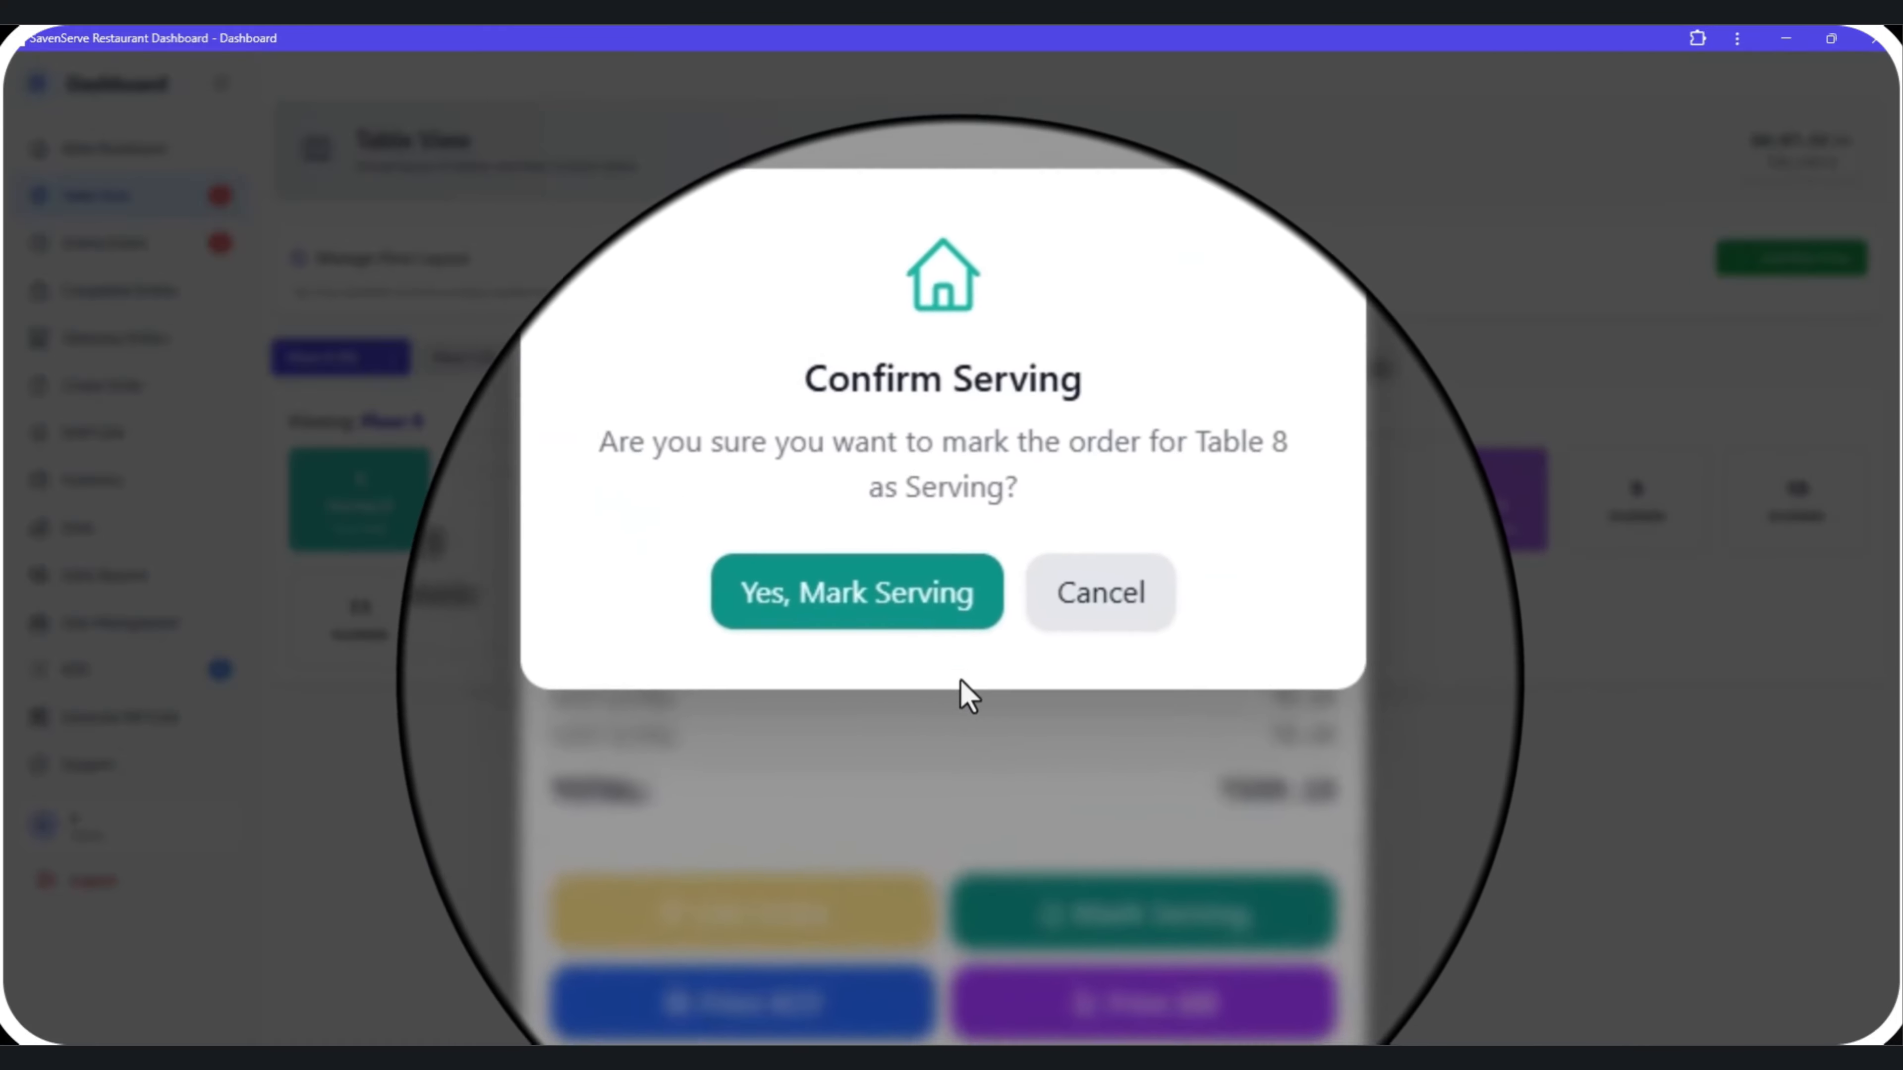
pyautogui.click(914, 608)
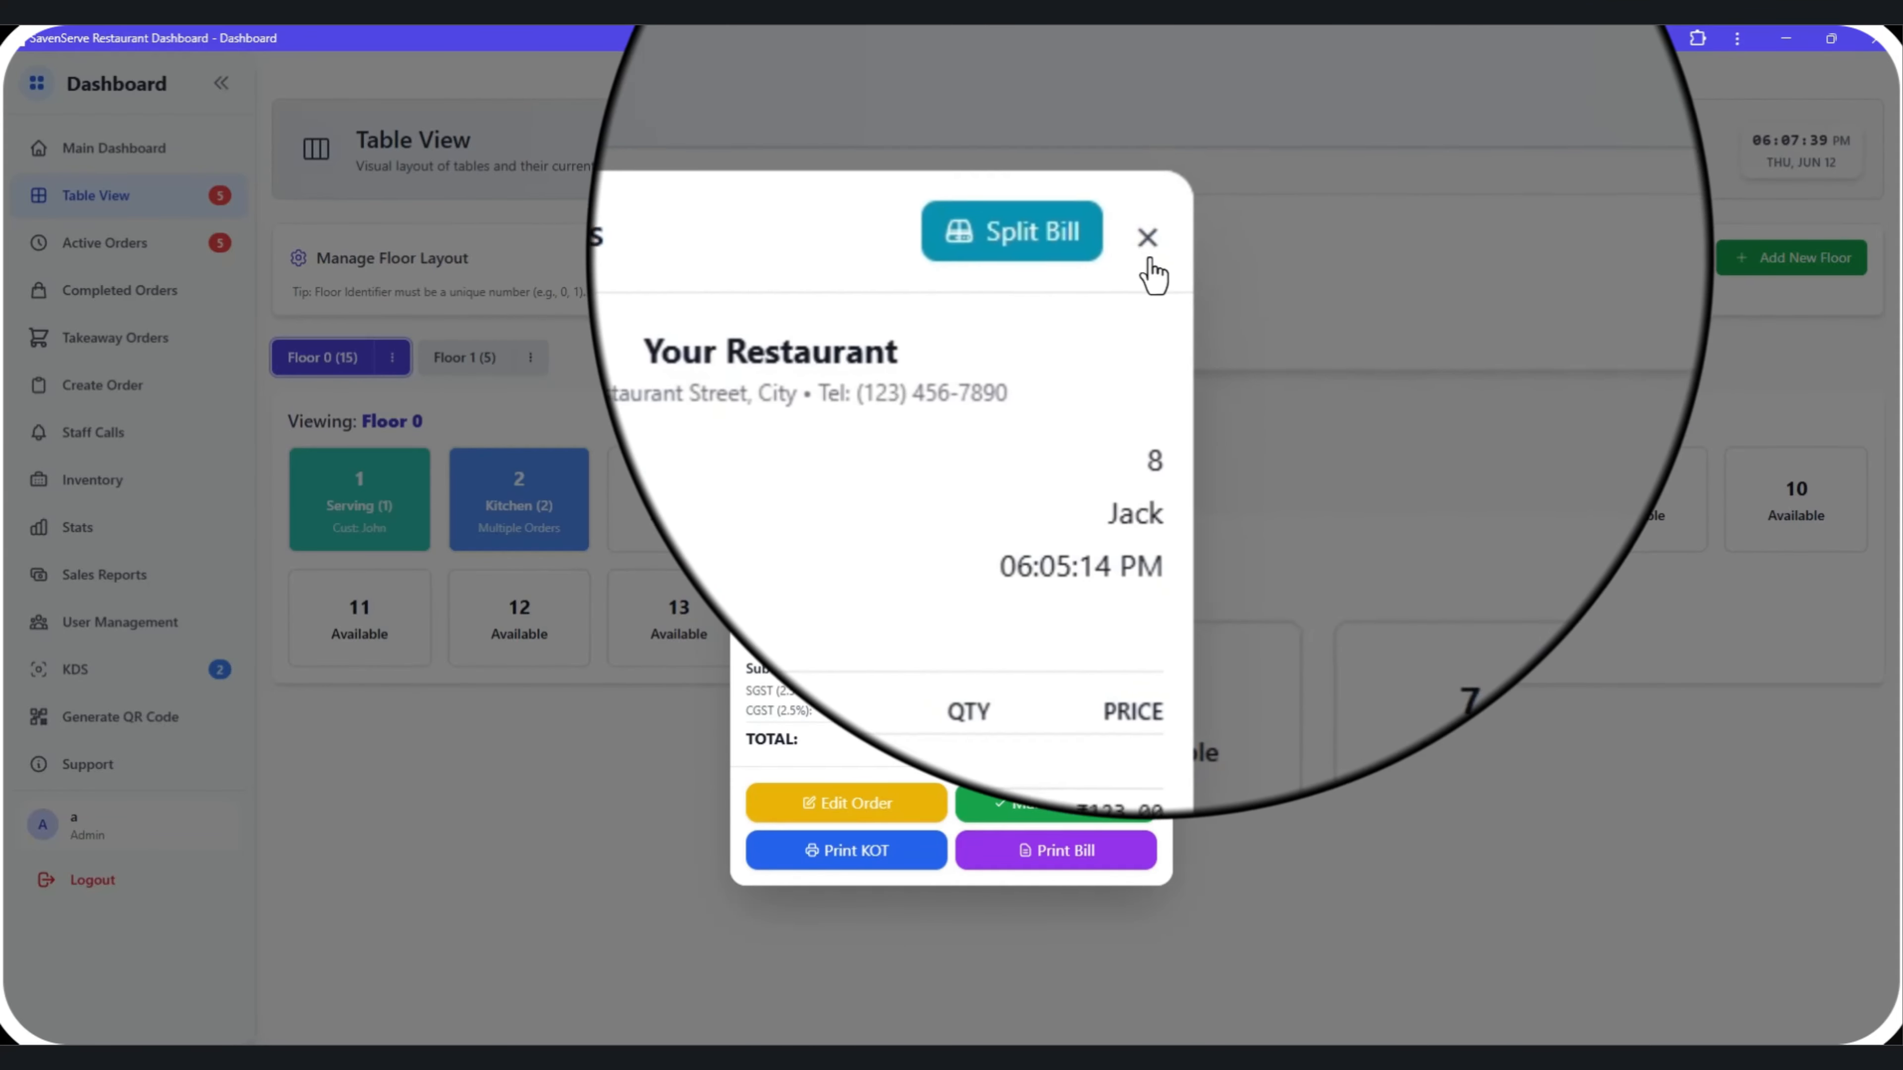
pyautogui.click(1147, 241)
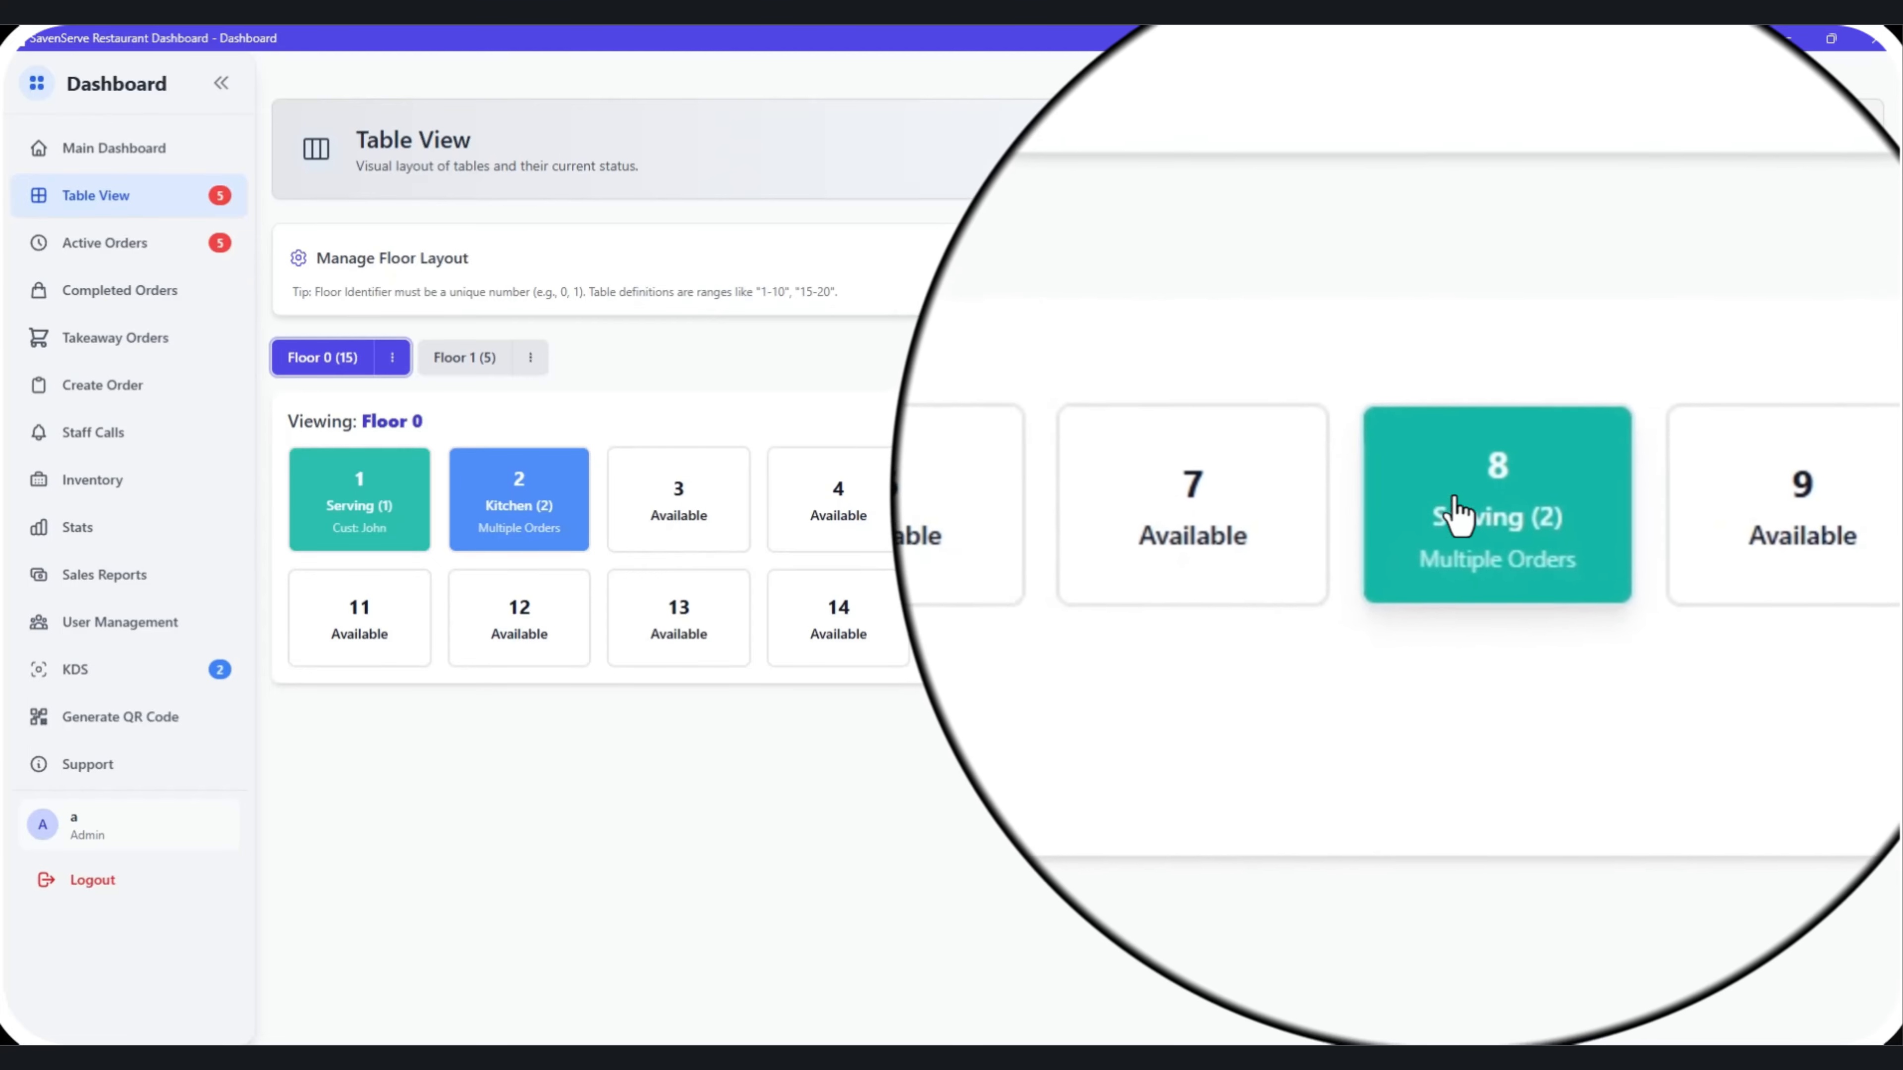
# Check Table 8's order list, close it, and return to the Main Dashboard table map.
pyautogui.click(1498, 534)
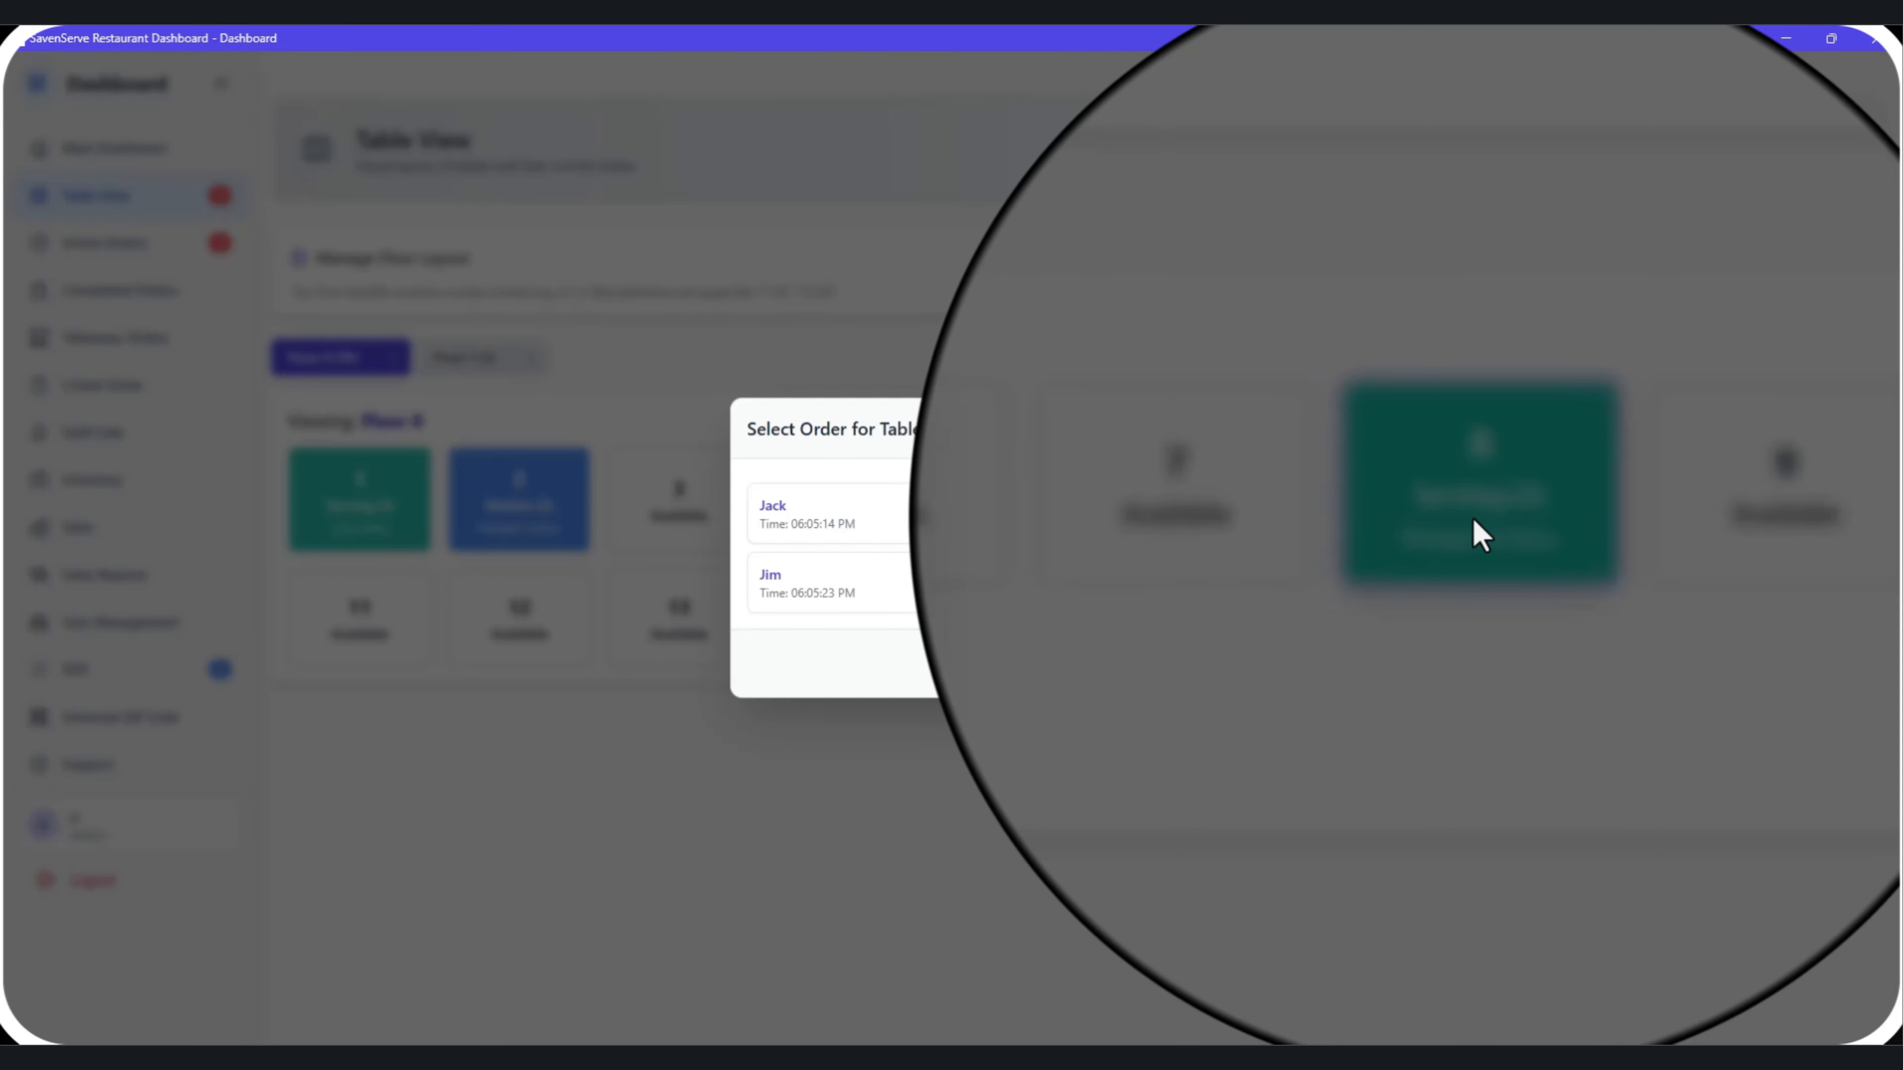
pyautogui.click(1121, 667)
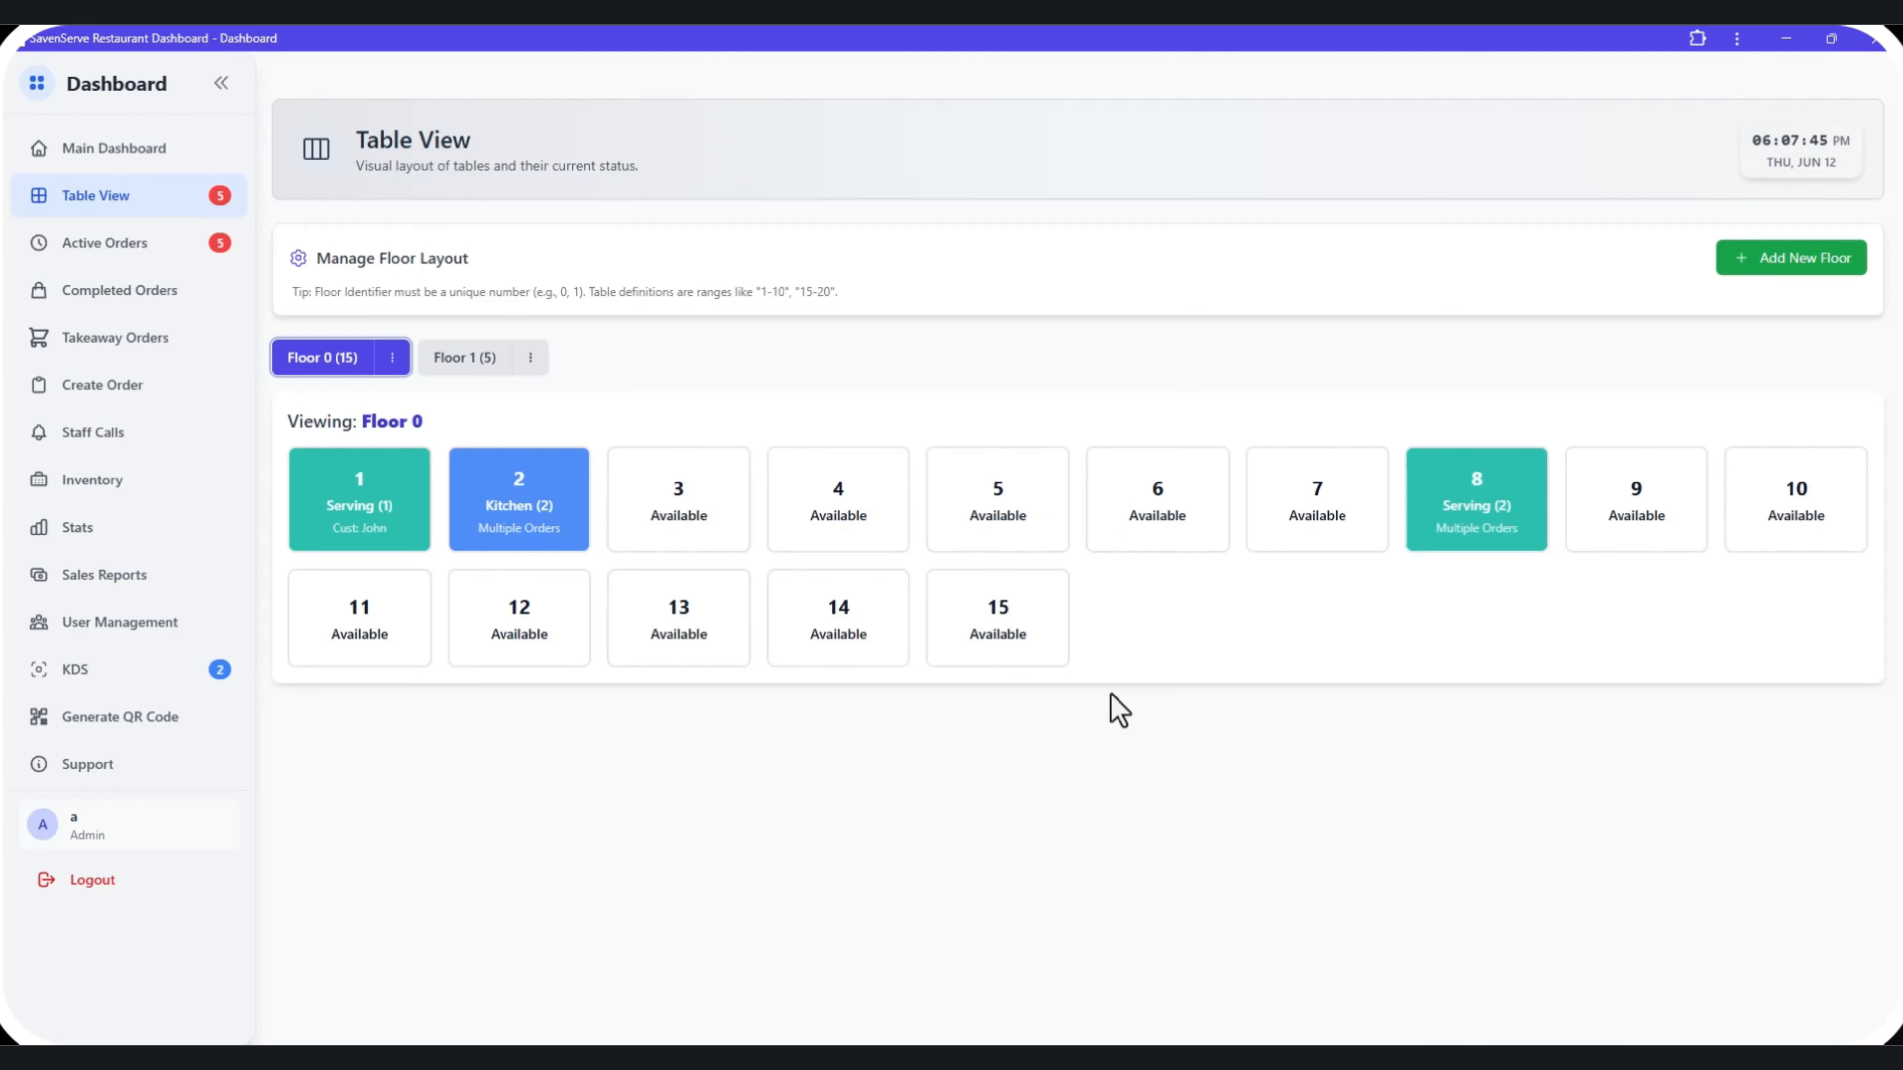
pyautogui.click(148, 153)
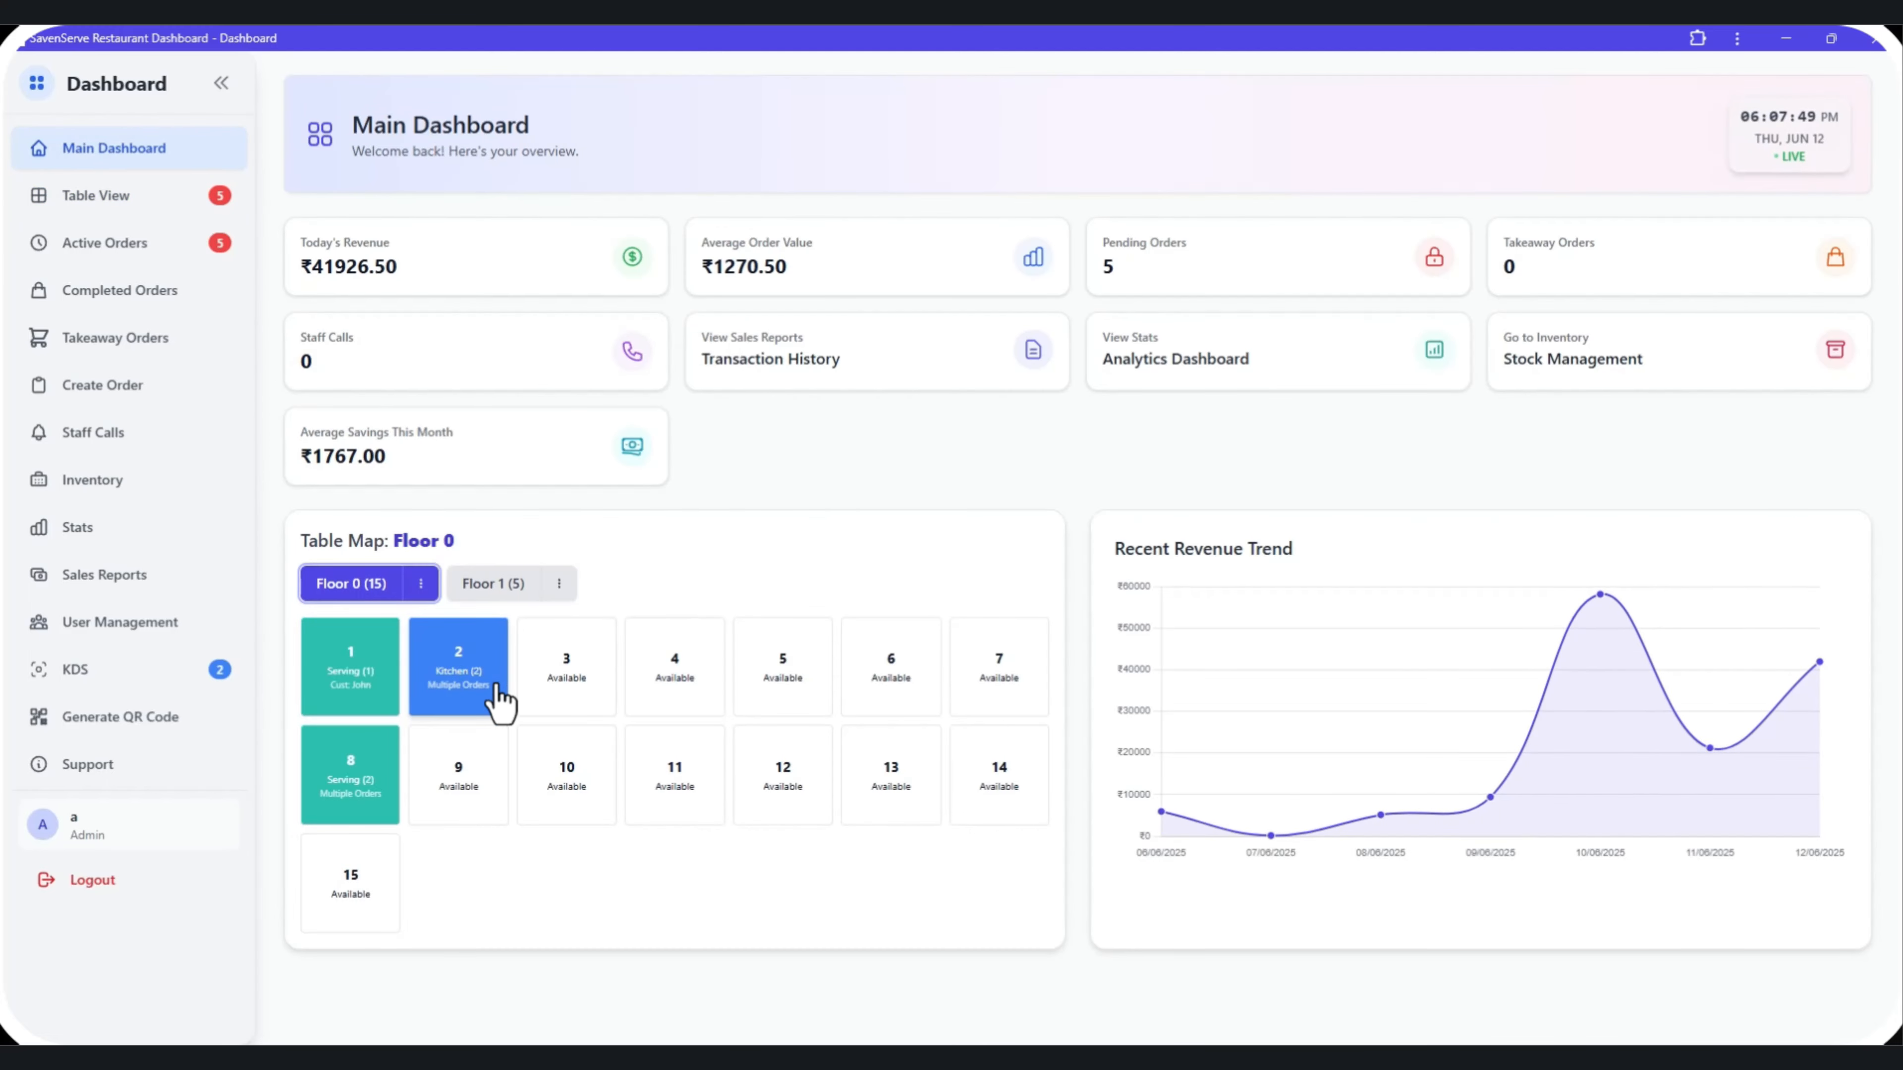